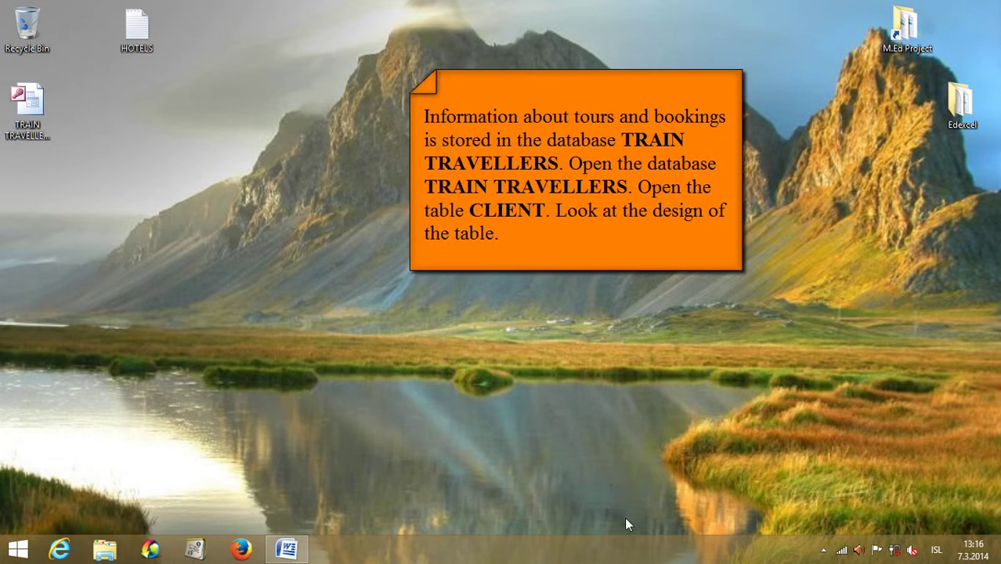
Open the TRAIN TRAVELLERS database from the desktop and enable its blocked content
{"action": "double_click", "coordinate": [30, 103]}
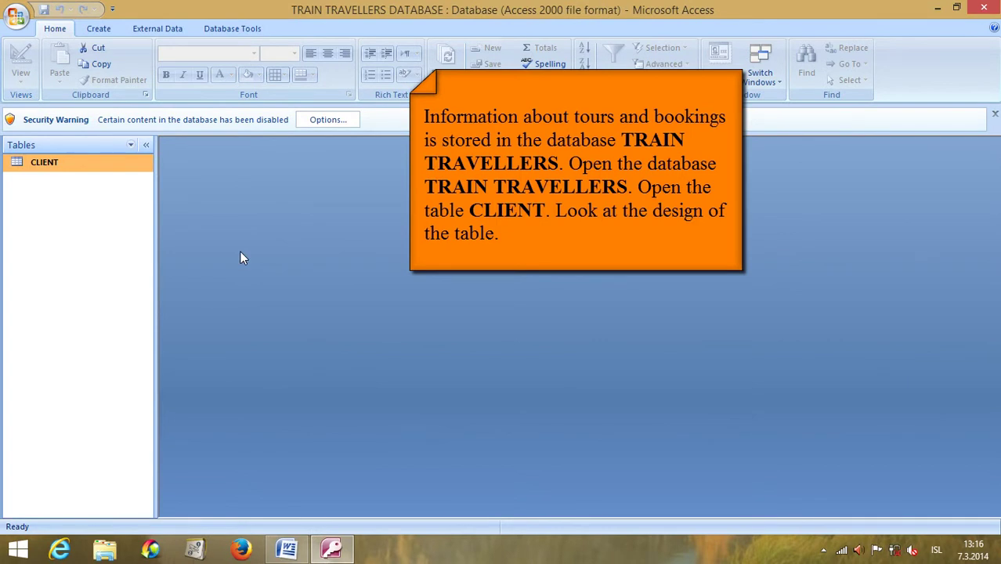
{"action": "left_click", "coordinate": [327, 120]}
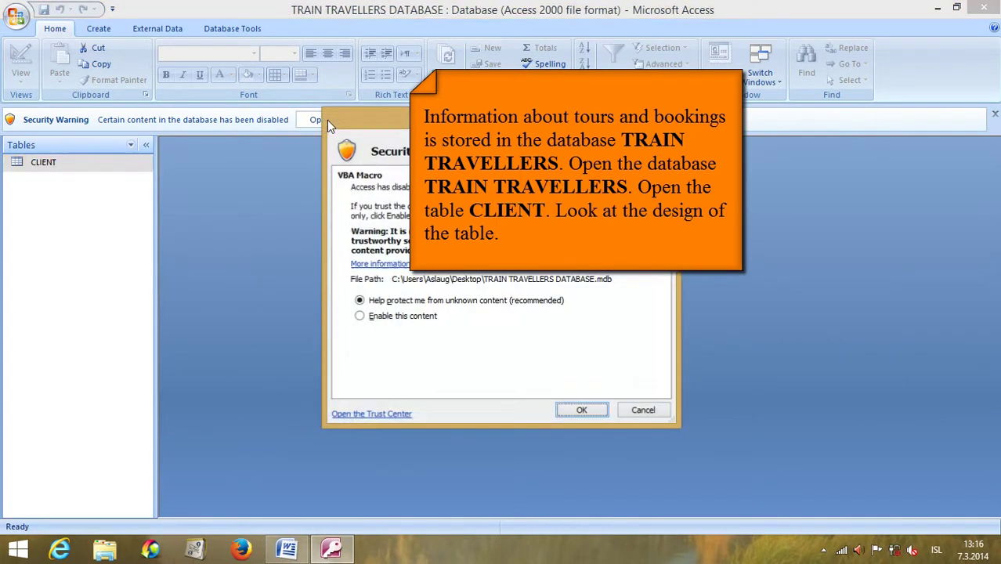
{"action": "left_click", "coordinate": [371, 316]}
{"action": "left_click", "coordinate": [579, 413]}
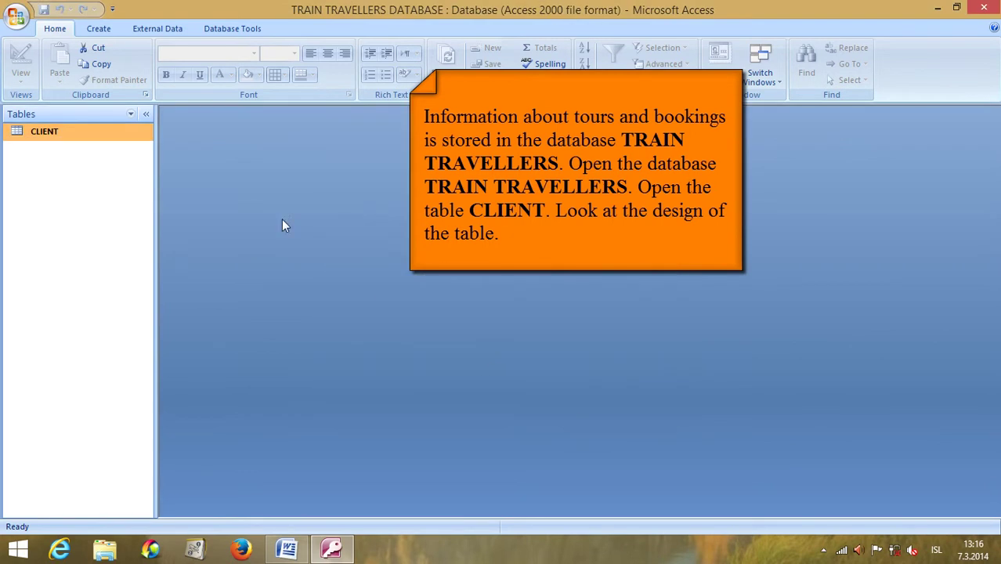
Open the CLIENT table and show its field structure in Design view
{"action": "double_click", "coordinate": [45, 131]}
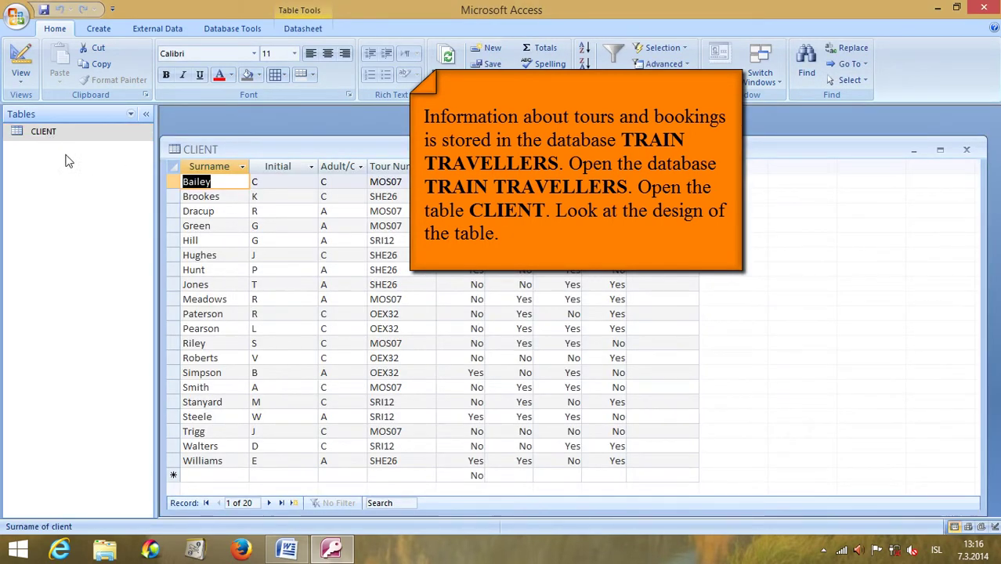
{"action": "left_click", "coordinate": [28, 59]}
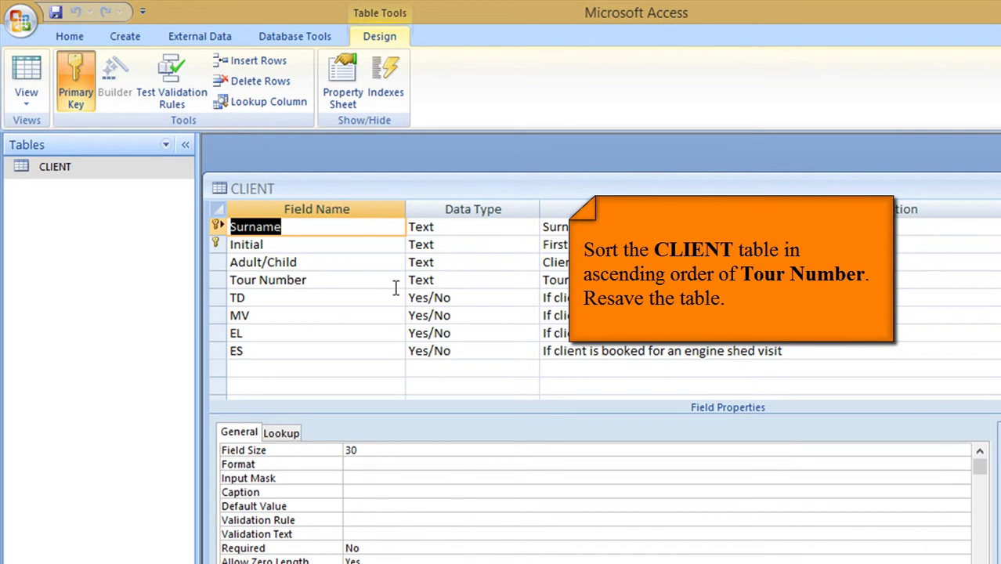
Return the CLIENT table to Datasheet view and sort it in ascending order of Tour Number
{"action": "left_click", "coordinate": [23, 72]}
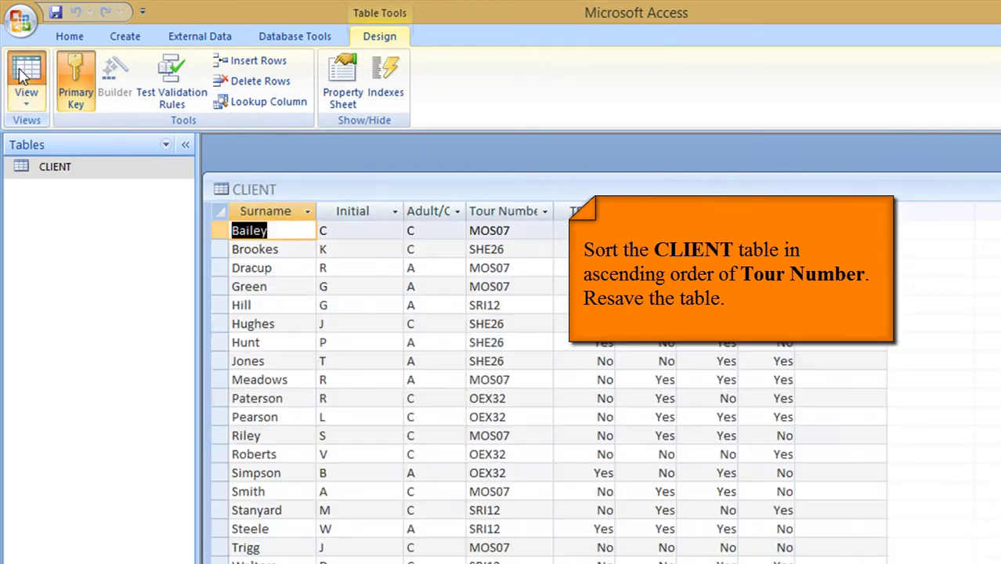
{"action": "right_click", "coordinate": [506, 211]}
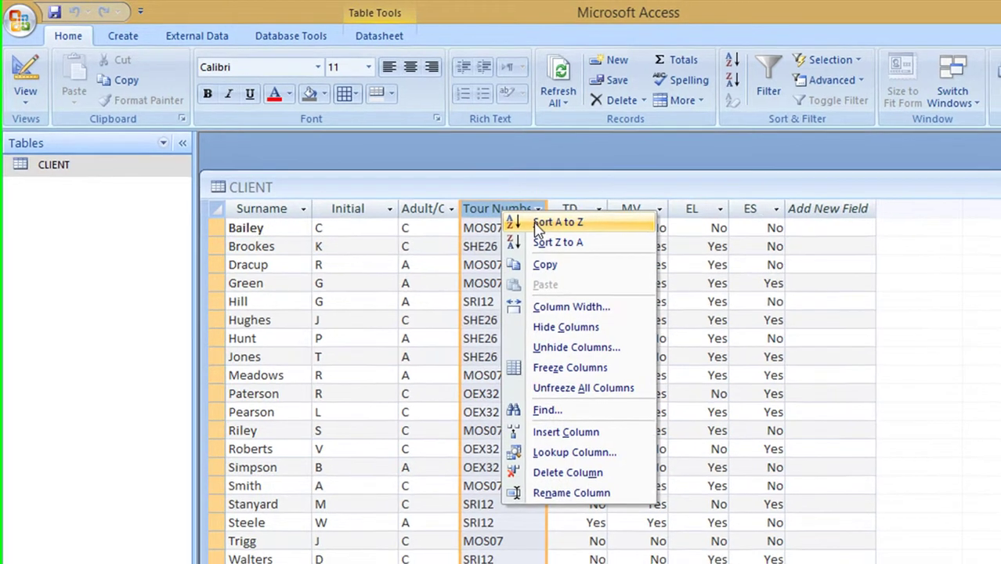
{"action": "left_click", "coordinate": [524, 225]}
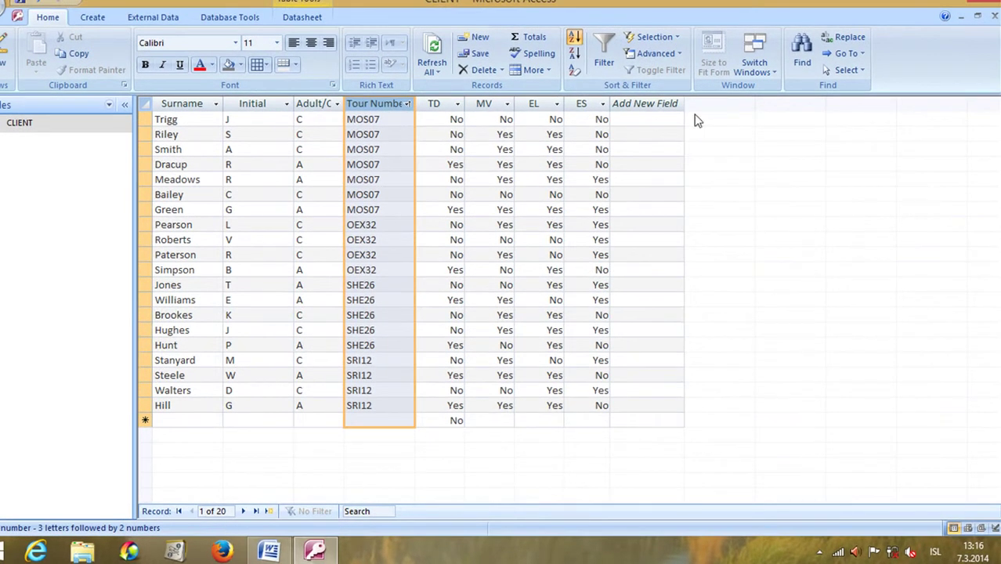
Restore the maximised table and program windows to a smaller size, and adjust the height so every CLIENT record fits in view
{"action": "left_click", "coordinate": [977, 18]}
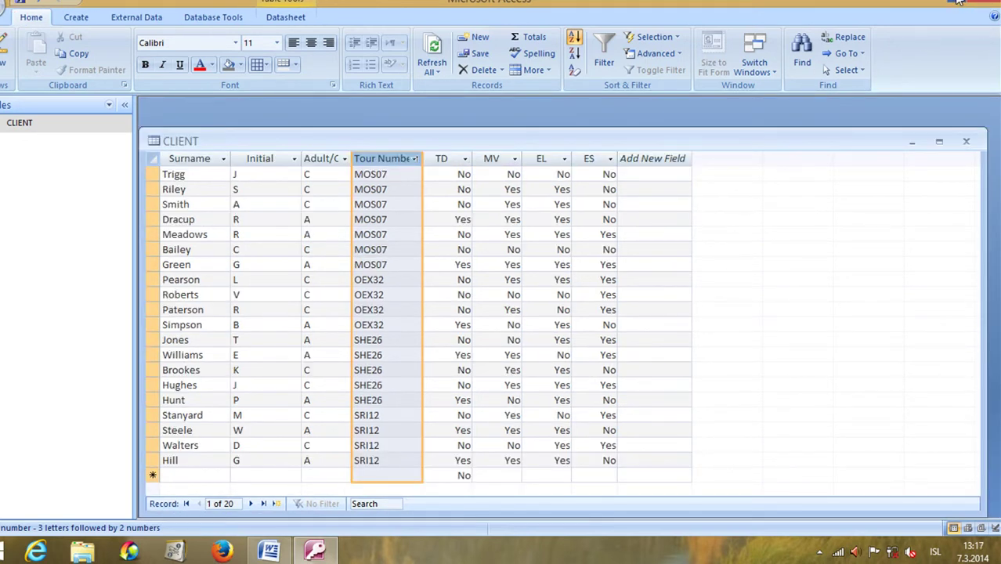
{"action": "left_click", "coordinate": [958, 2]}
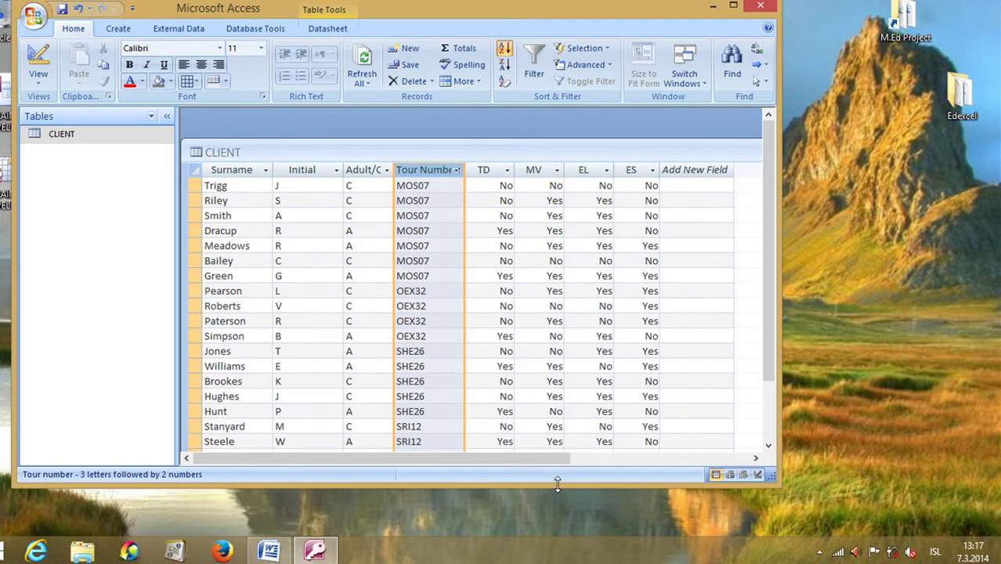
{"action": "left_click_drag", "start_coordinate": [557, 489], "coordinate": [564, 532]}
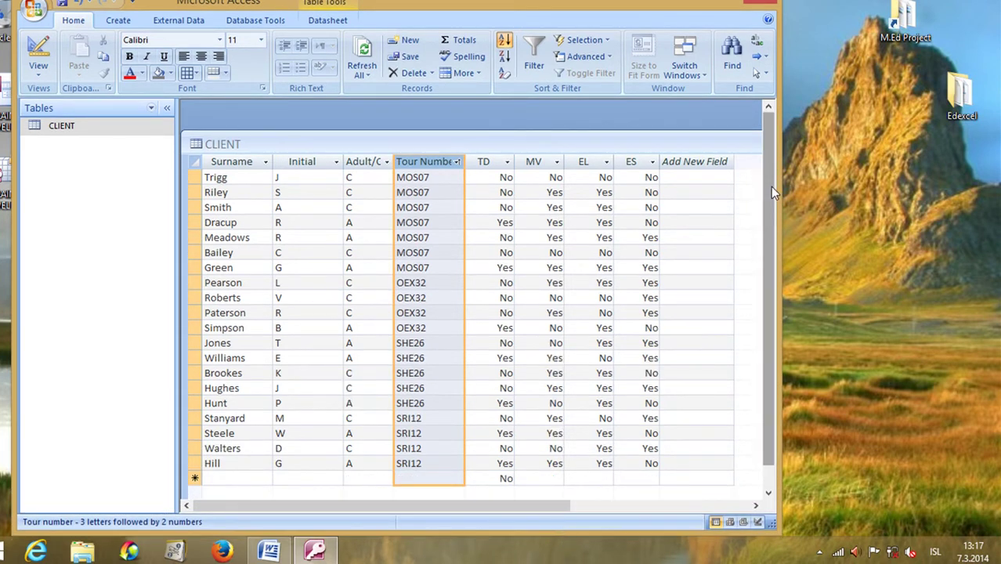
{"action": "left_click_drag", "start_coordinate": [770, 187], "coordinate": [770, 211]}
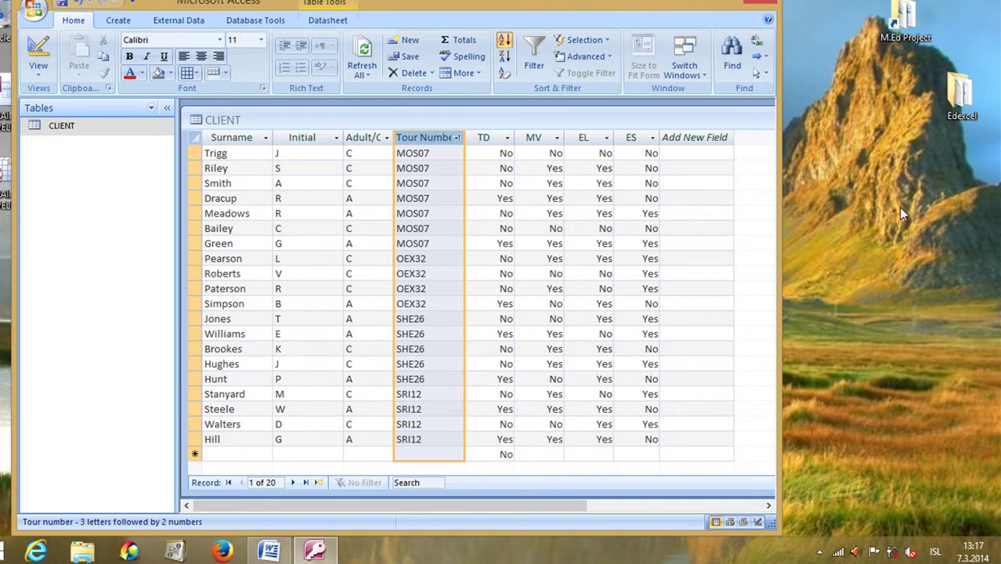
Switch to Word, paste the screenshot of the sorted CLIENT table, and crop all four sides down to the table area
{"action": "left_click", "coordinate": [267, 553]}
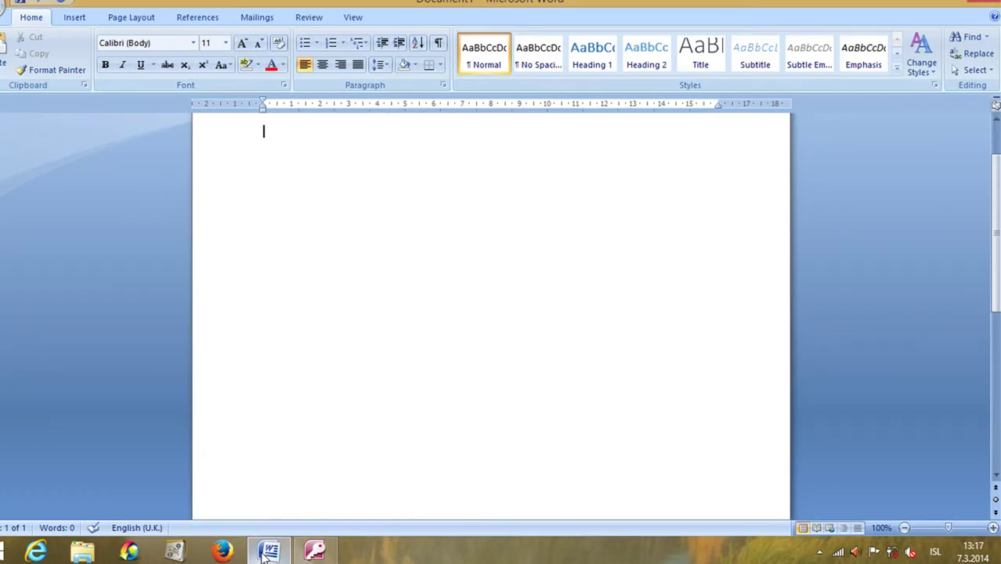
{"action": "key", "text": "ctrl+v"}
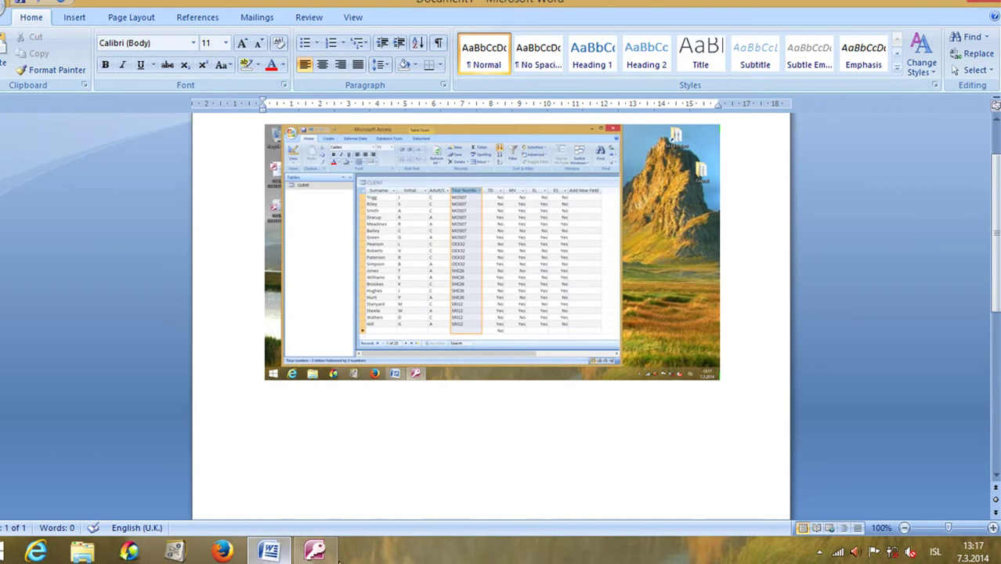
{"action": "left_click", "coordinate": [518, 287]}
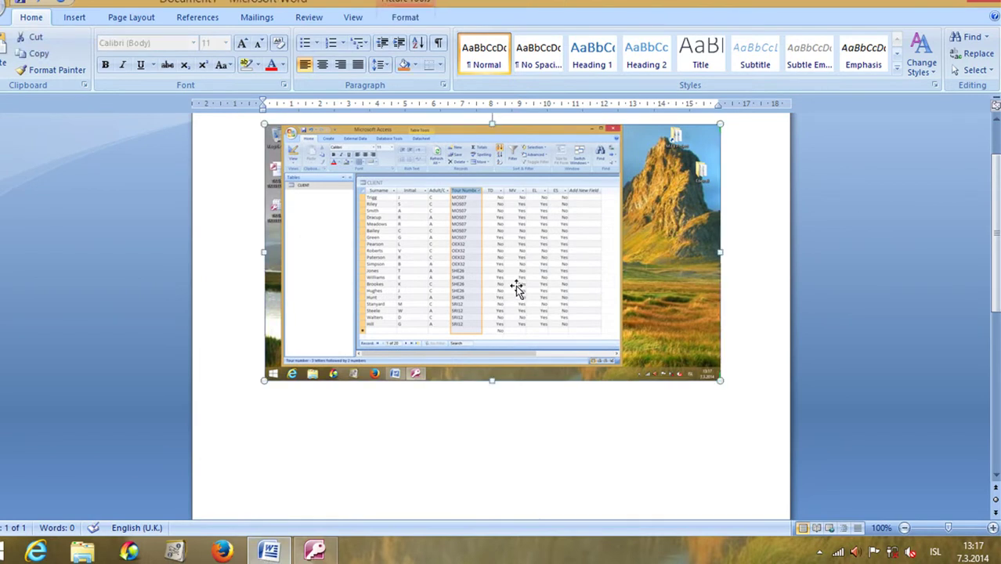
{"action": "left_click", "coordinate": [422, 6]}
{"action": "left_click", "coordinate": [868, 53]}
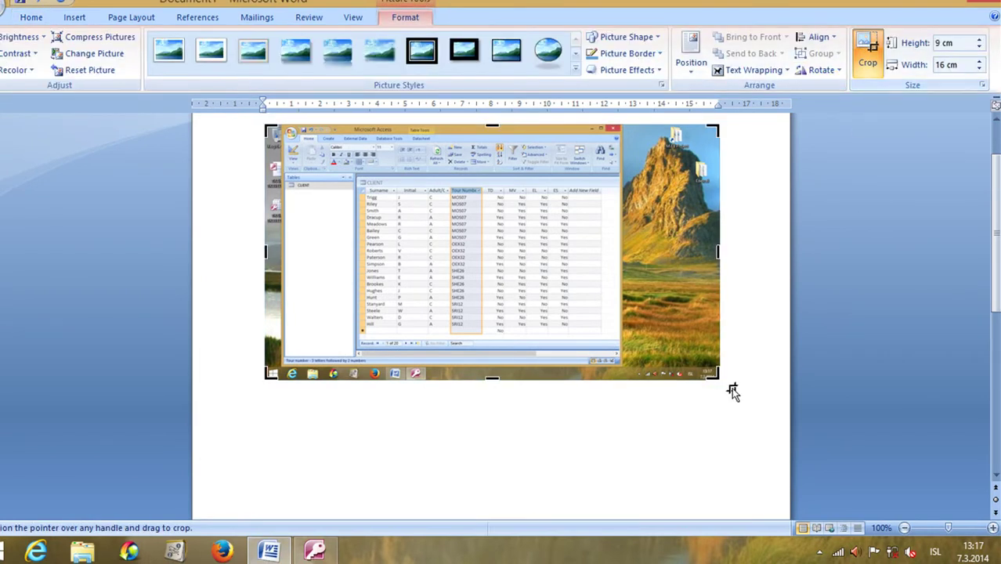
{"action": "left_click_drag", "start_coordinate": [718, 251], "coordinate": [605, 251]}
{"action": "left_click_drag", "start_coordinate": [435, 377], "coordinate": [435, 354]}
{"action": "left_click_drag", "start_coordinate": [266, 239], "coordinate": [353, 237]}
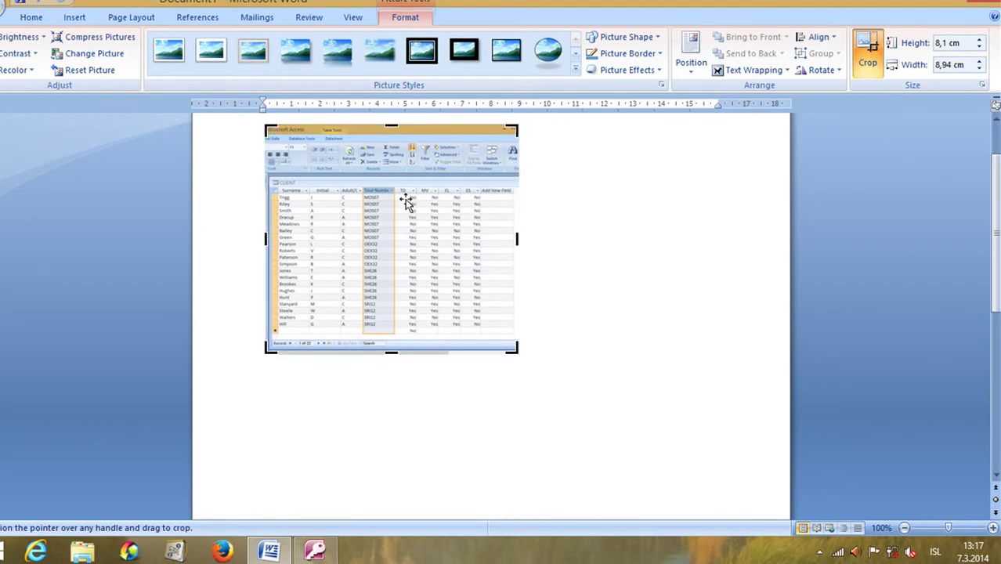
{"action": "left_click_drag", "start_coordinate": [390, 126], "coordinate": [390, 144]}
Enlarge the cropped table picture to about 11.99 cm high by 14.22 cm wide and deselect it
{"action": "left_click", "coordinate": [595, 267]}
{"action": "left_click", "coordinate": [515, 338]}
{"action": "left_click_drag", "start_coordinate": [519, 340], "coordinate": [654, 466]}
{"action": "scroll", "coordinate": [717, 354], "scroll_direction": "down", "scroll_amount": 1}
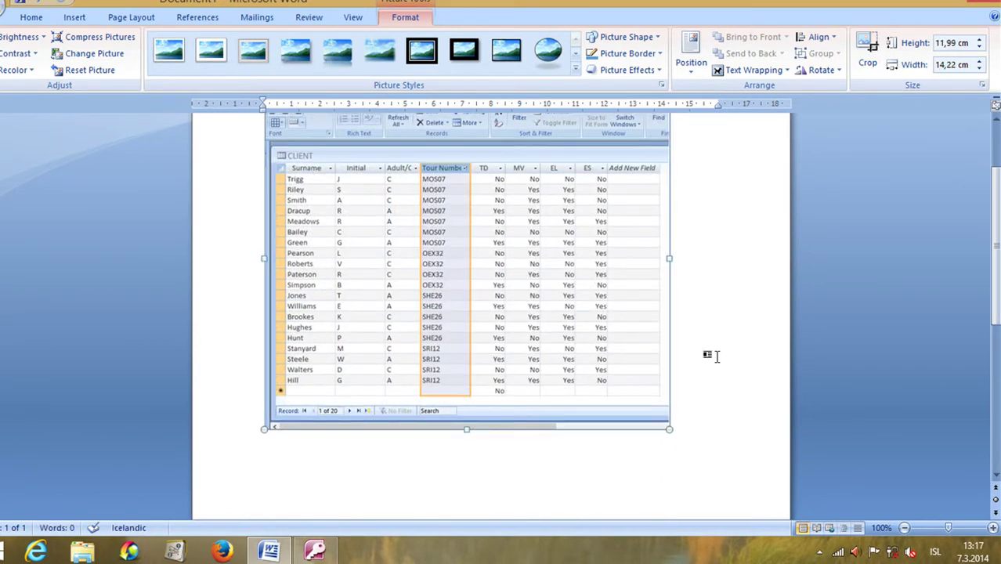
{"action": "scroll", "coordinate": [717, 357], "scroll_direction": "up", "scroll_amount": 1}
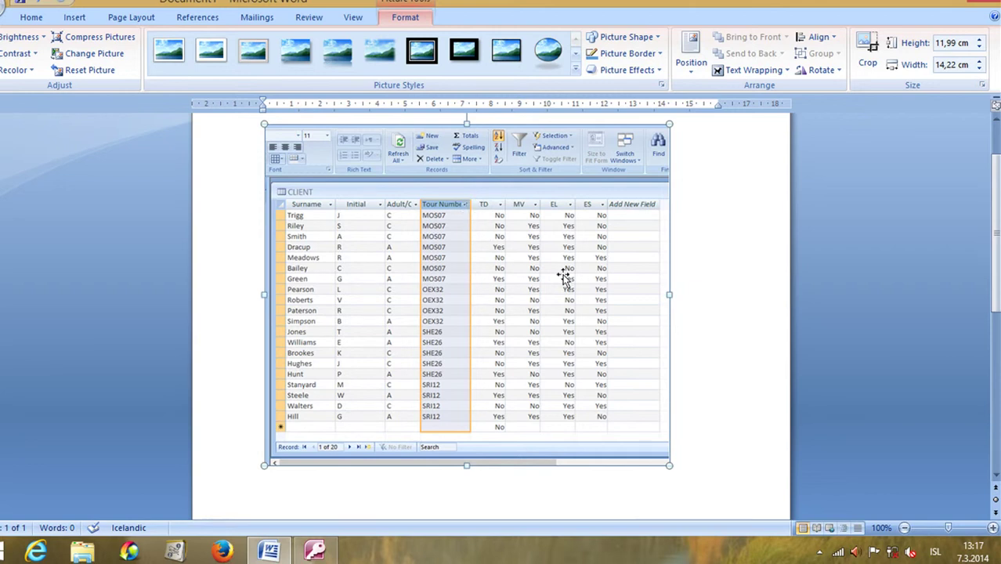
{"action": "left_click", "coordinate": [719, 345]}
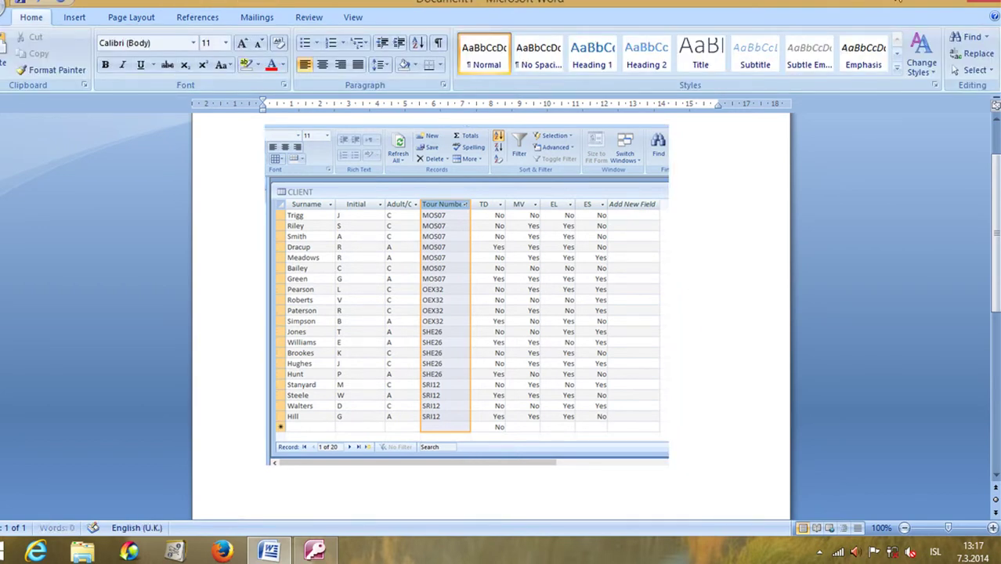
Return to the maximised Access window and close the CLIENT table, saving its design changes
{"action": "key", "text": "alt+Tab"}
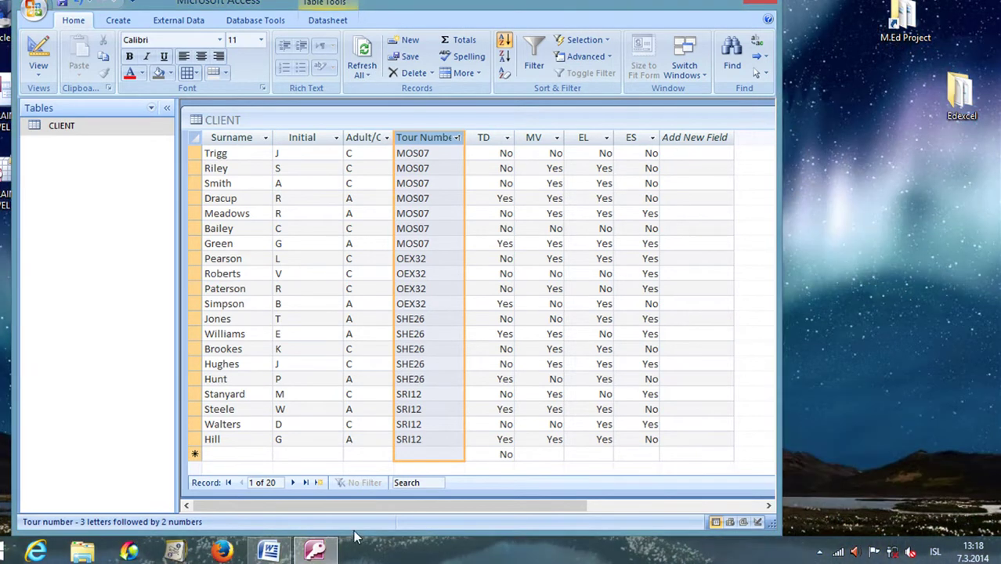
{"action": "left_click", "coordinate": [276, 558]}
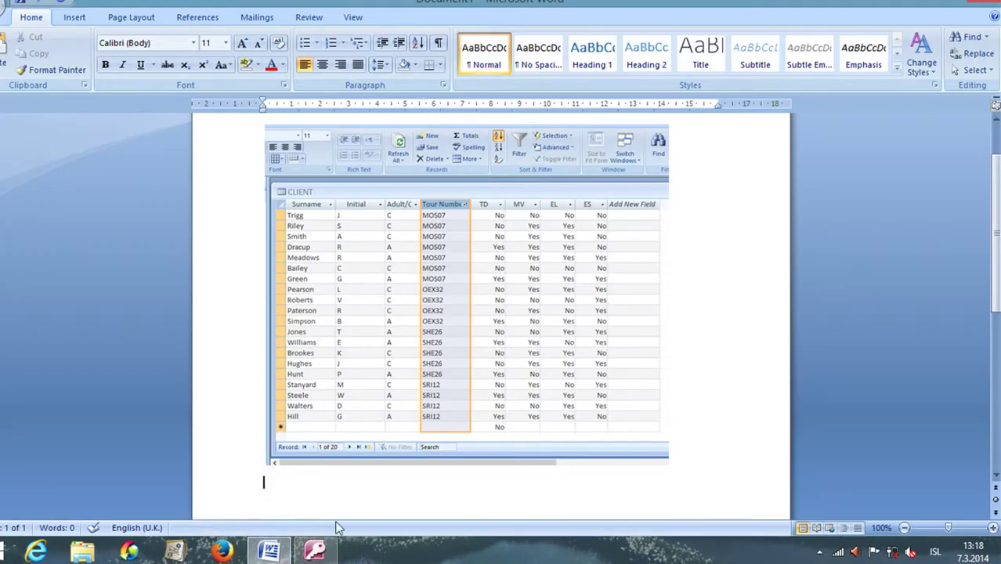
{"action": "left_click", "coordinate": [933, 6]}
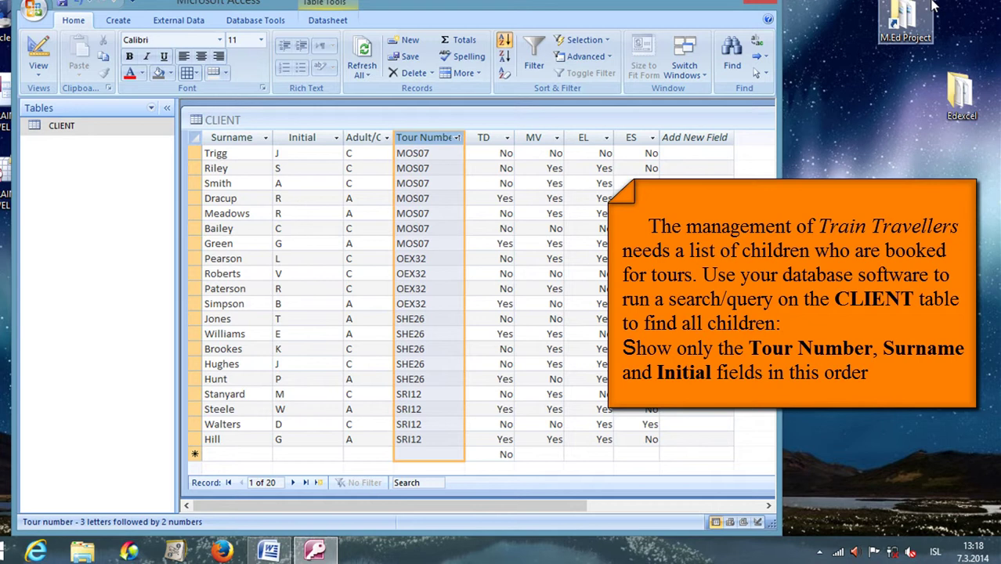
{"action": "left_click", "coordinate": [743, 5]}
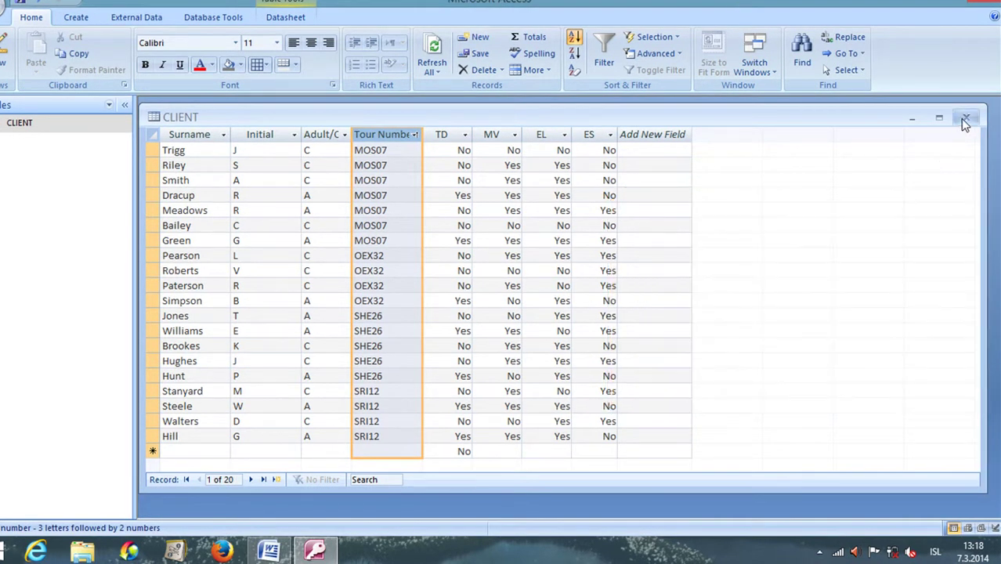
{"action": "left_click", "coordinate": [966, 120]}
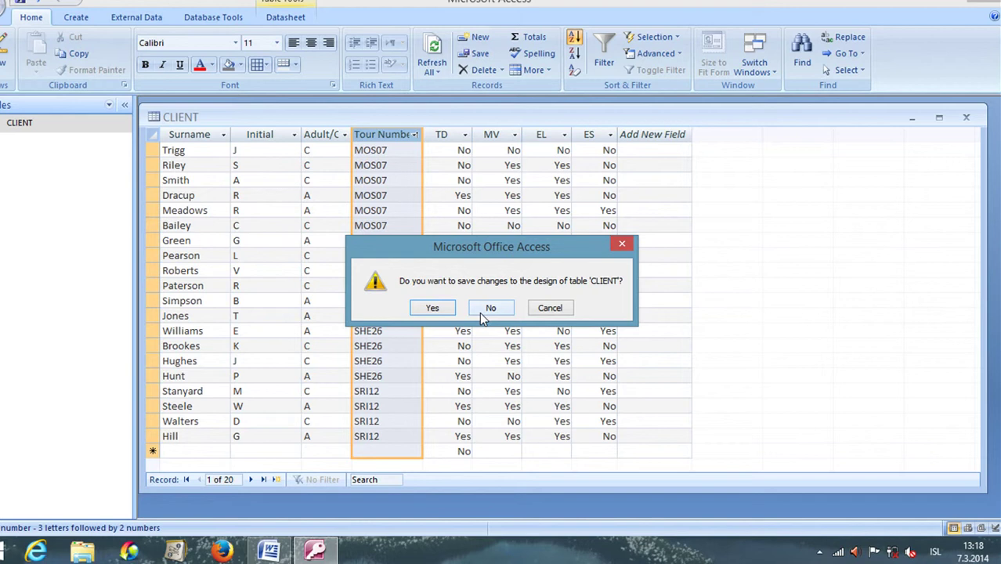
{"action": "left_click", "coordinate": [430, 308]}
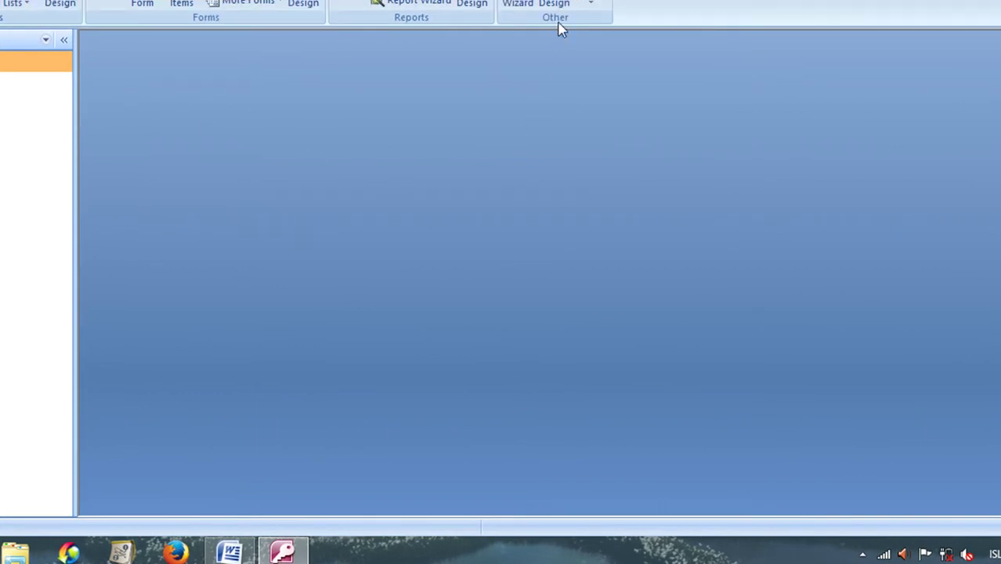
Create a query in Design view based on the CLIENT table, maximise it, and lengthen the field list to show every field
{"action": "left_click", "coordinate": [561, 5]}
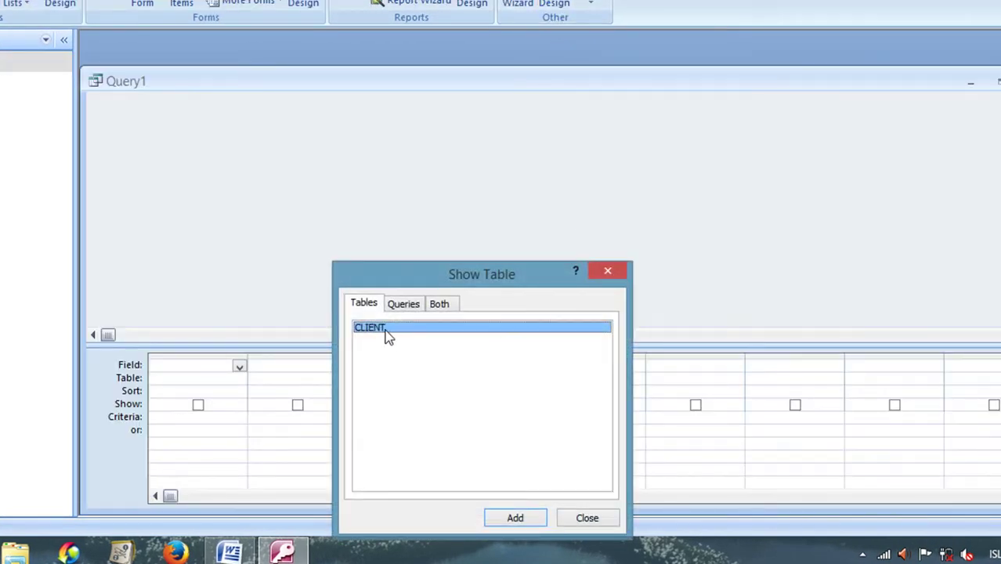
{"action": "left_click", "coordinate": [515, 517]}
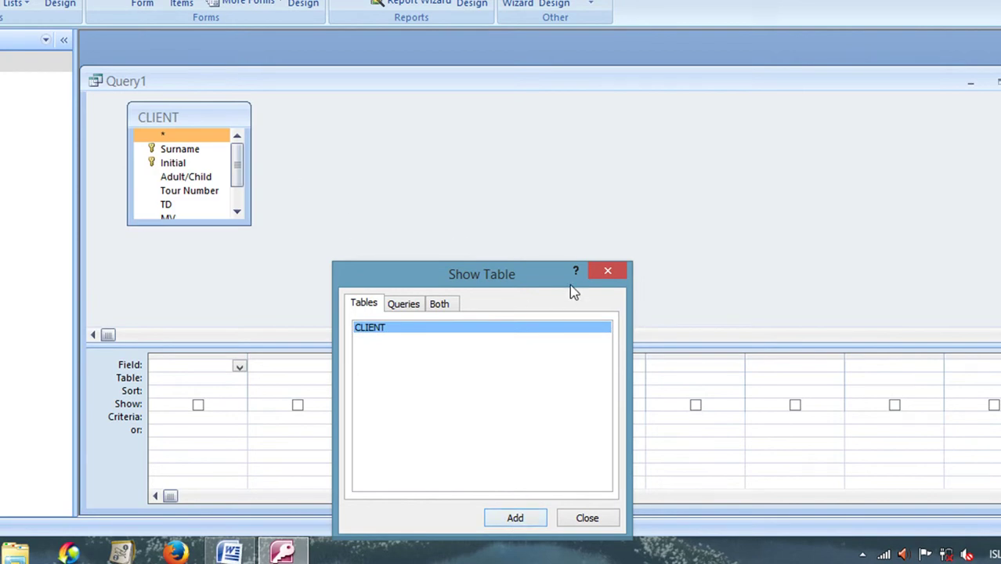
{"action": "left_click", "coordinate": [608, 272]}
{"action": "double_click", "coordinate": [329, 84]}
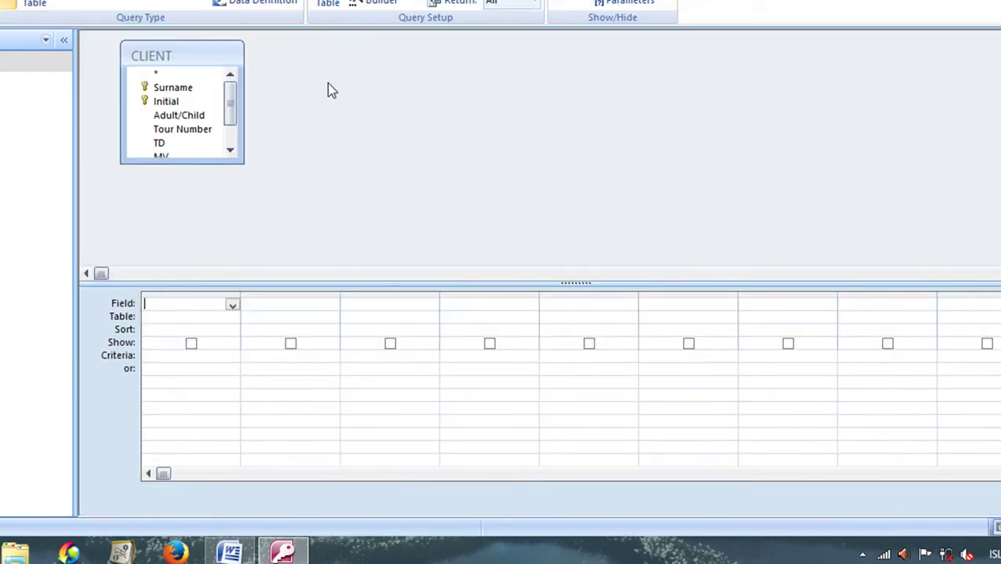
{"action": "left_click_drag", "start_coordinate": [205, 162], "coordinate": [193, 223]}
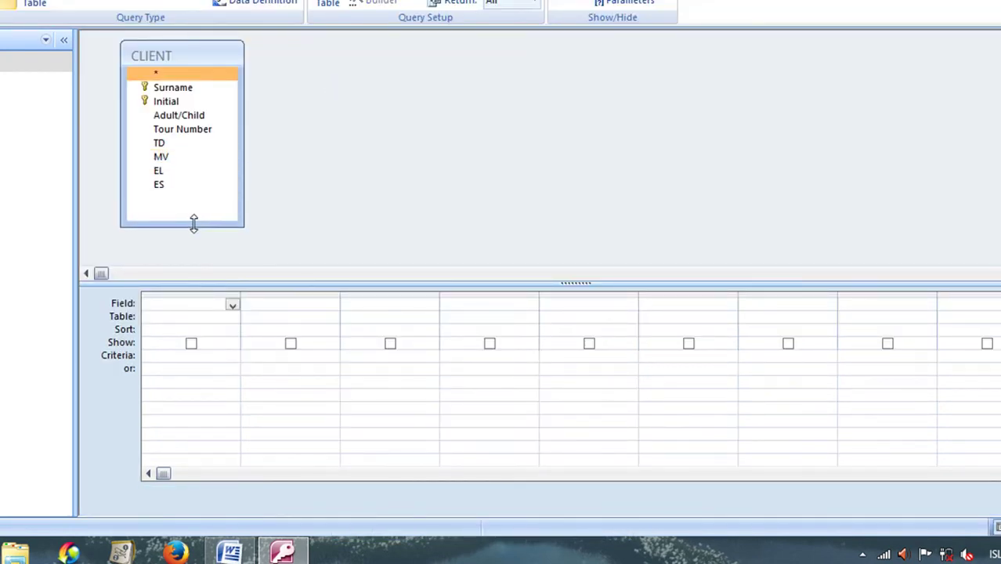
Add the Tour Number, Surname, Initial and Adult/Child fields to the query in that order
{"action": "double_click", "coordinate": [188, 131]}
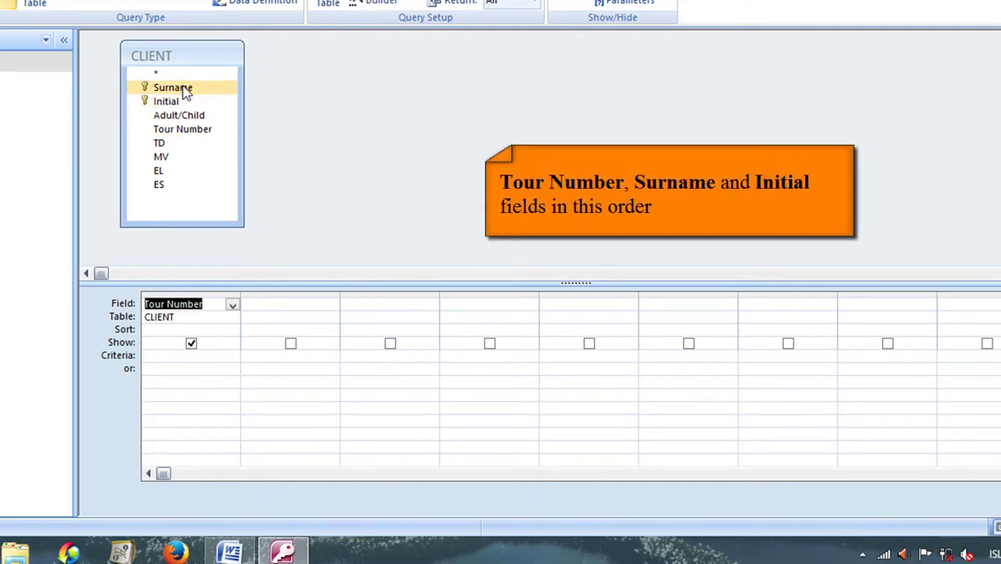
{"action": "double_click", "coordinate": [185, 91]}
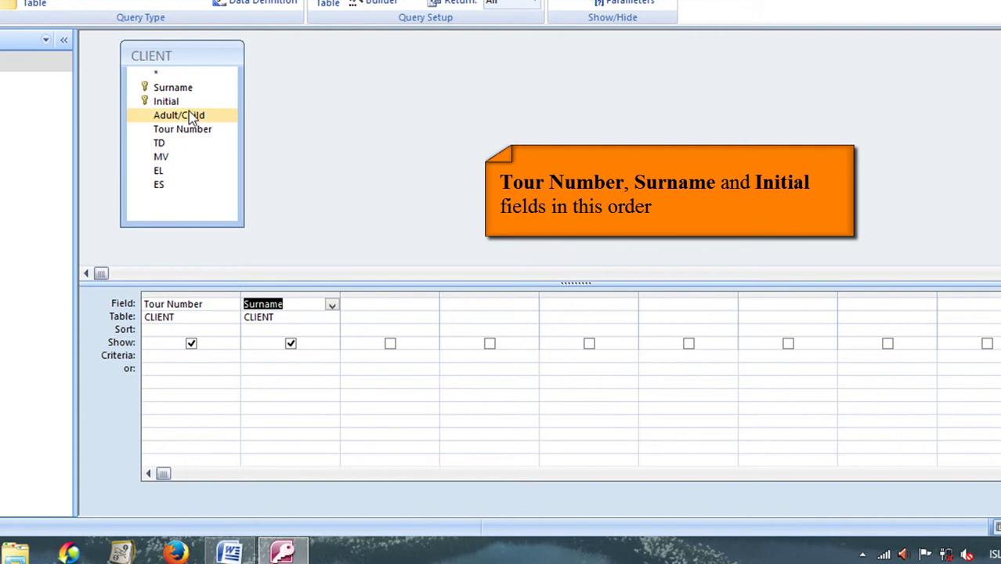
{"action": "left_click", "coordinate": [186, 104]}
{"action": "double_click", "coordinate": [186, 104]}
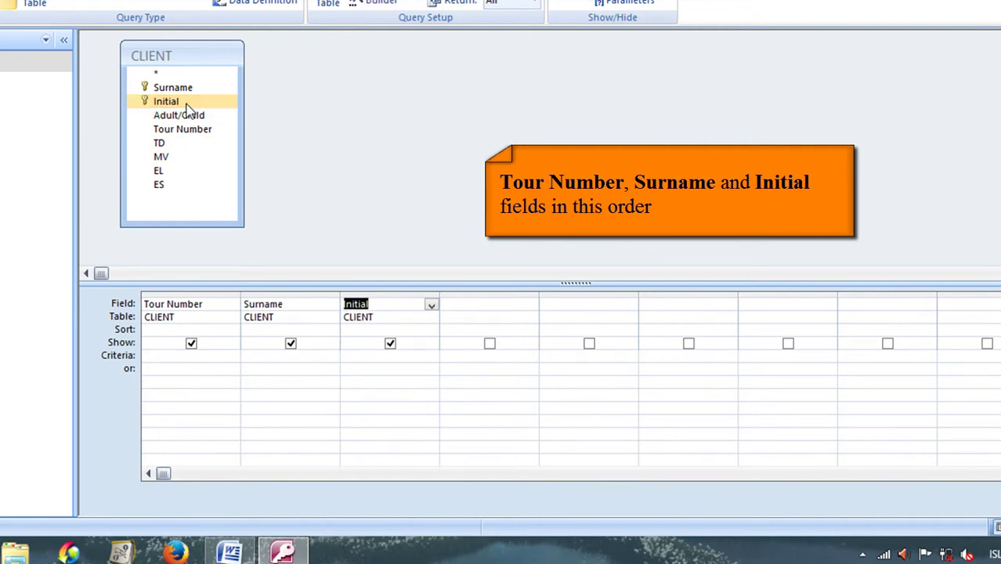
{"action": "left_click", "coordinate": [191, 119]}
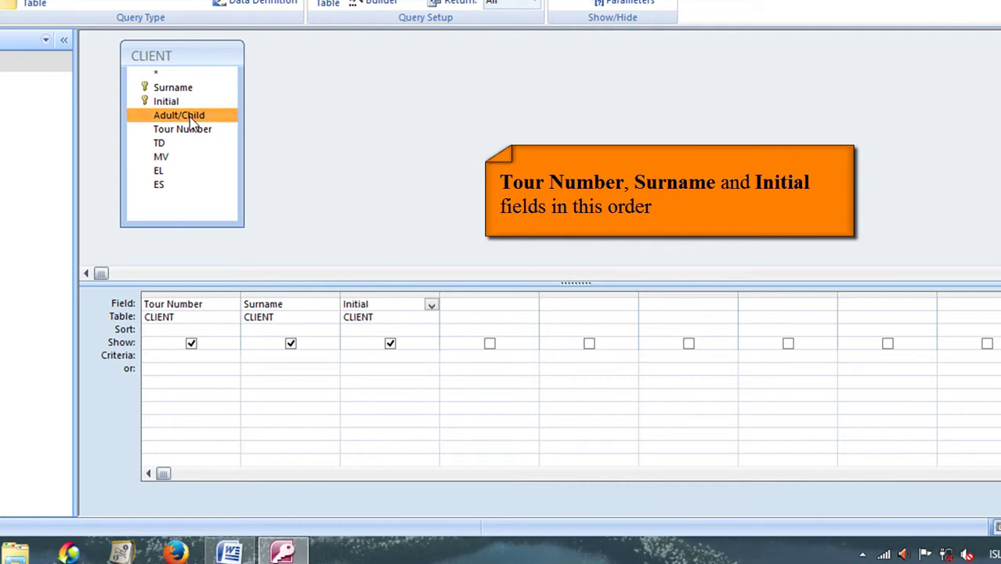
{"action": "double_click", "coordinate": [192, 118]}
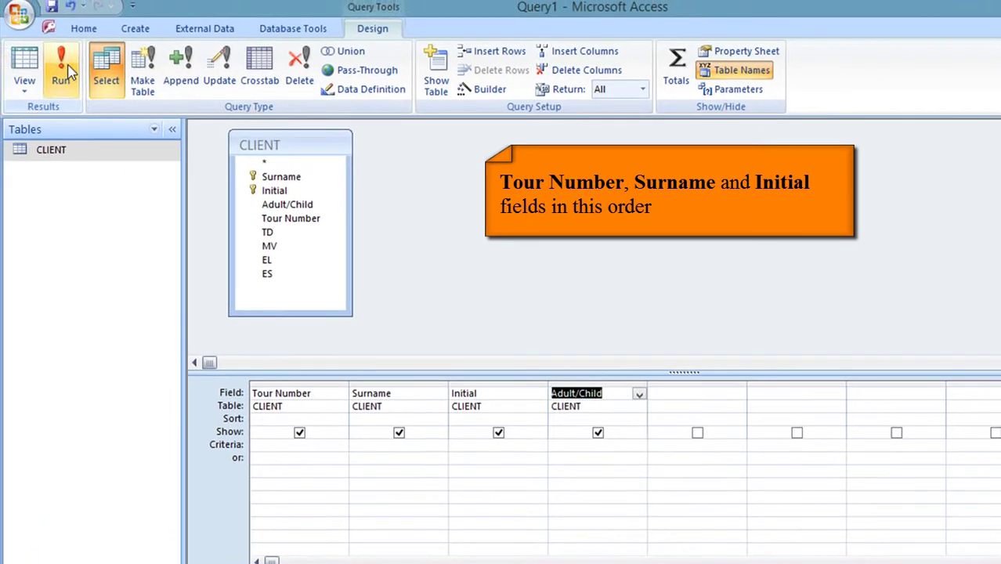
Preview the unfiltered query, return to its design, set the Adult/Child criterion to c and run it
{"action": "left_click", "coordinate": [26, 39]}
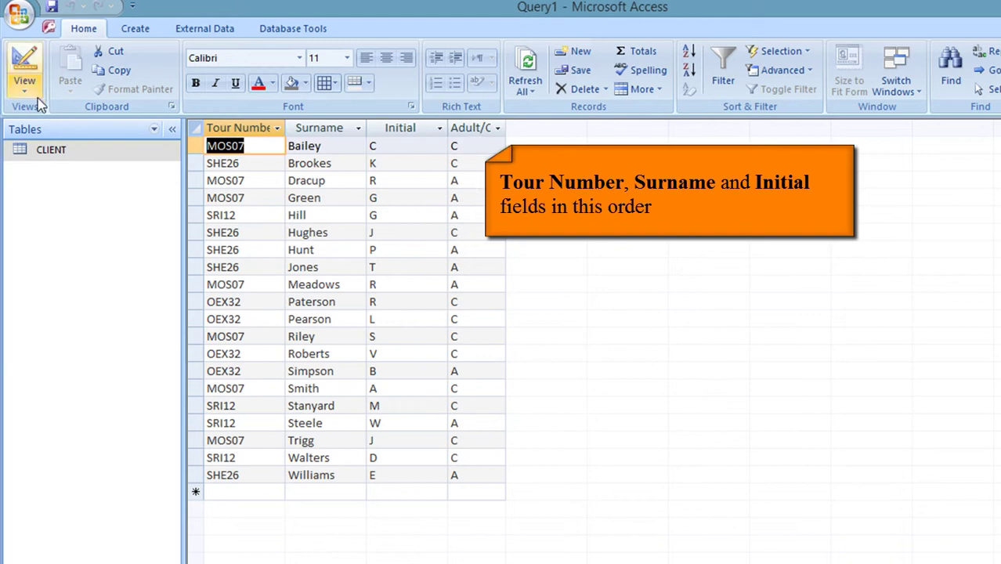
{"action": "left_click", "coordinate": [25, 69]}
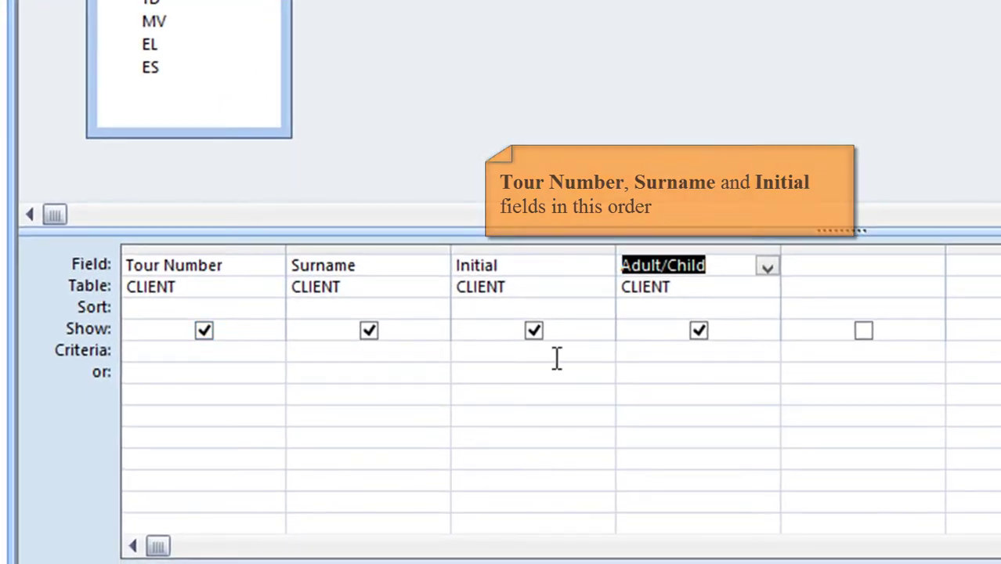
{"action": "left_click", "coordinate": [664, 351]}
{"action": "type", "text": "c"}
{"action": "left_click", "coordinate": [679, 396]}
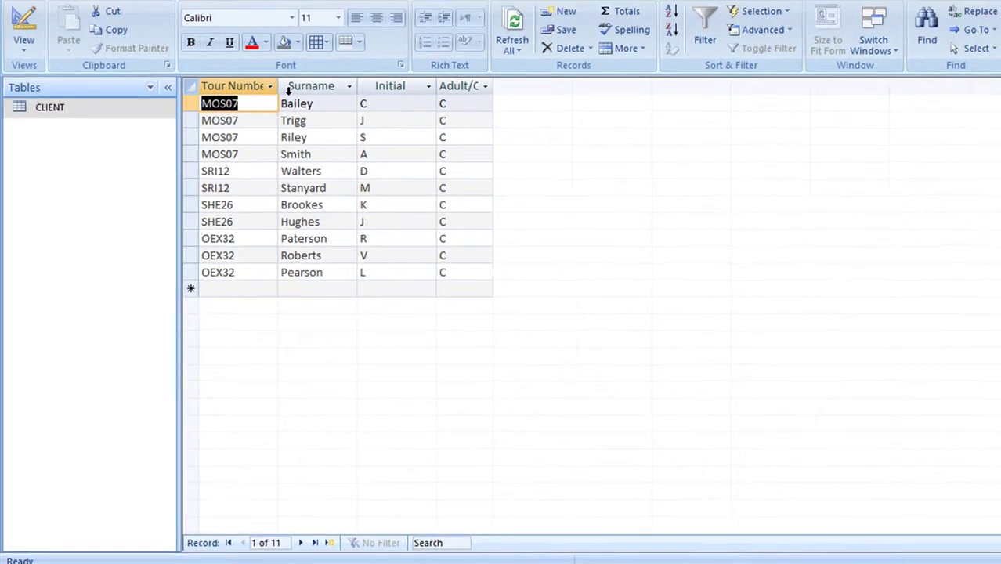
Widen the Tour Number and Adult/Child columns in the query results so their headings fit
{"action": "left_click_drag", "start_coordinate": [277, 85], "coordinate": [291, 84]}
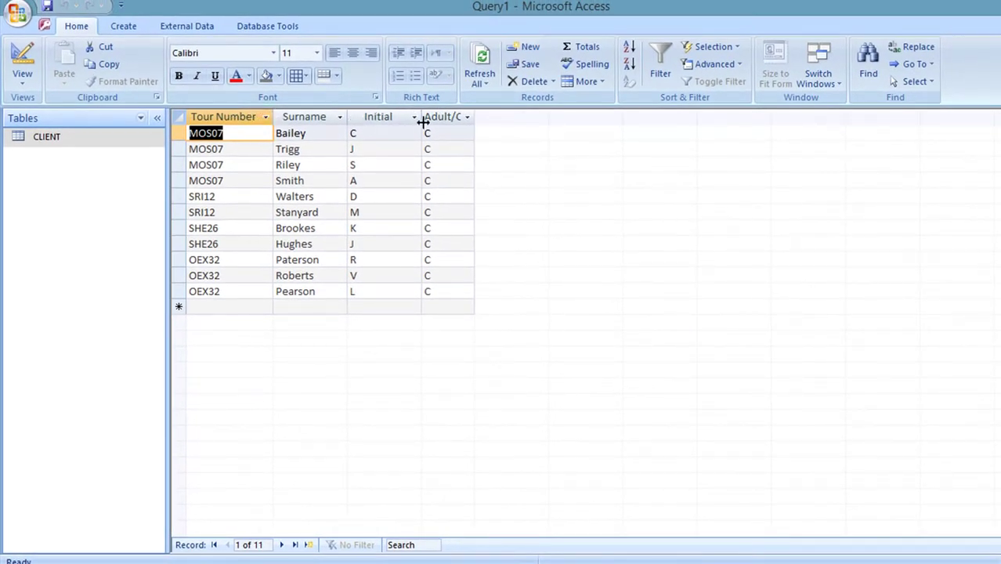
{"action": "left_click_drag", "start_coordinate": [474, 116], "coordinate": [493, 118]}
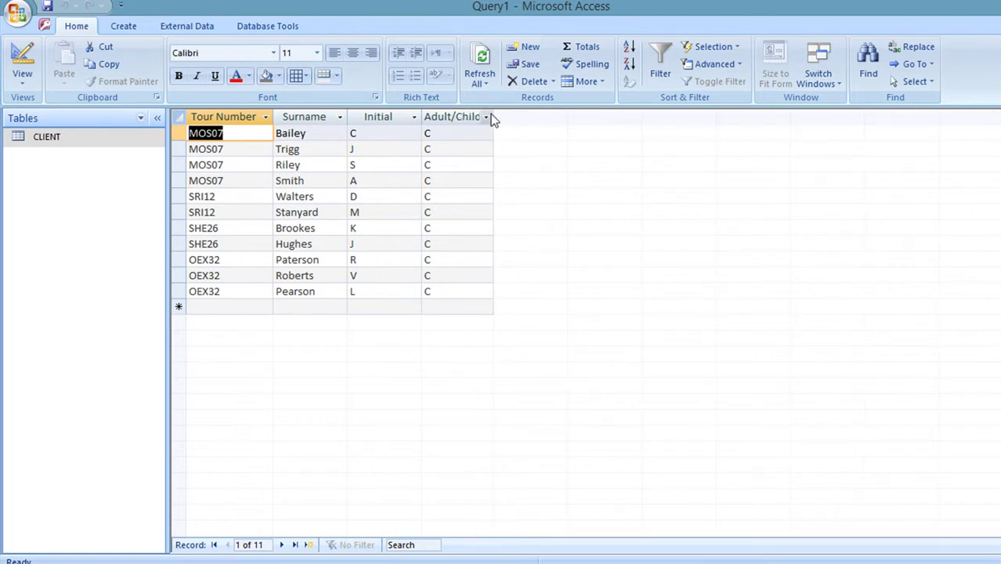
{"action": "left_click_drag", "start_coordinate": [493, 117], "coordinate": [508, 125]}
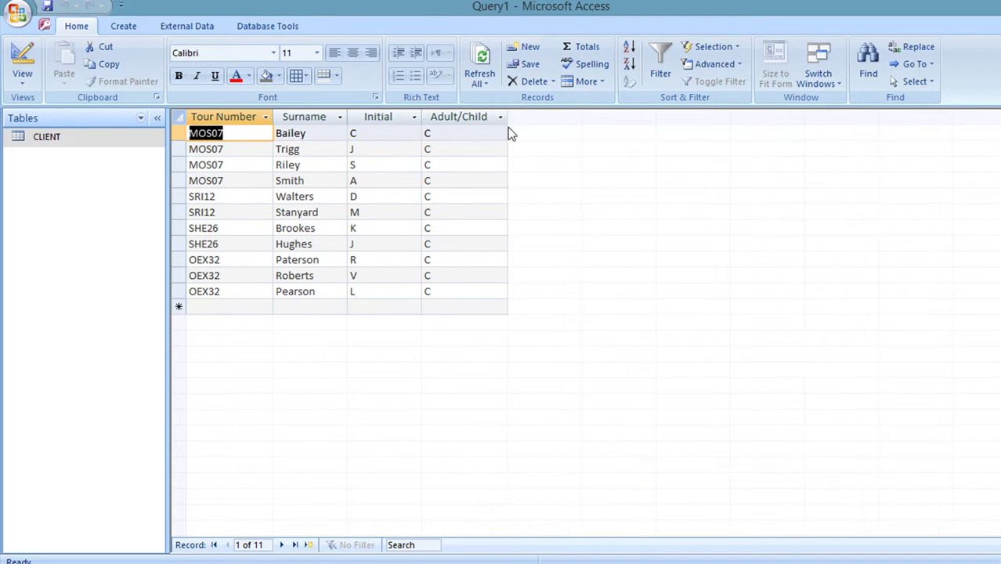
Hide the Adult/Child field from the query output in Design view and run the query again
{"action": "left_click", "coordinate": [21, 61]}
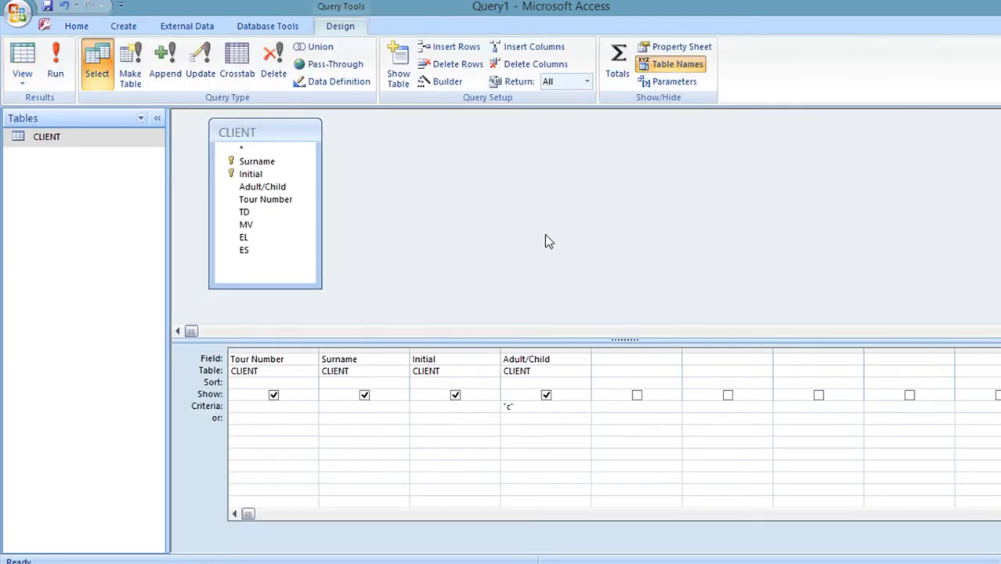
{"action": "left_click", "coordinate": [547, 395]}
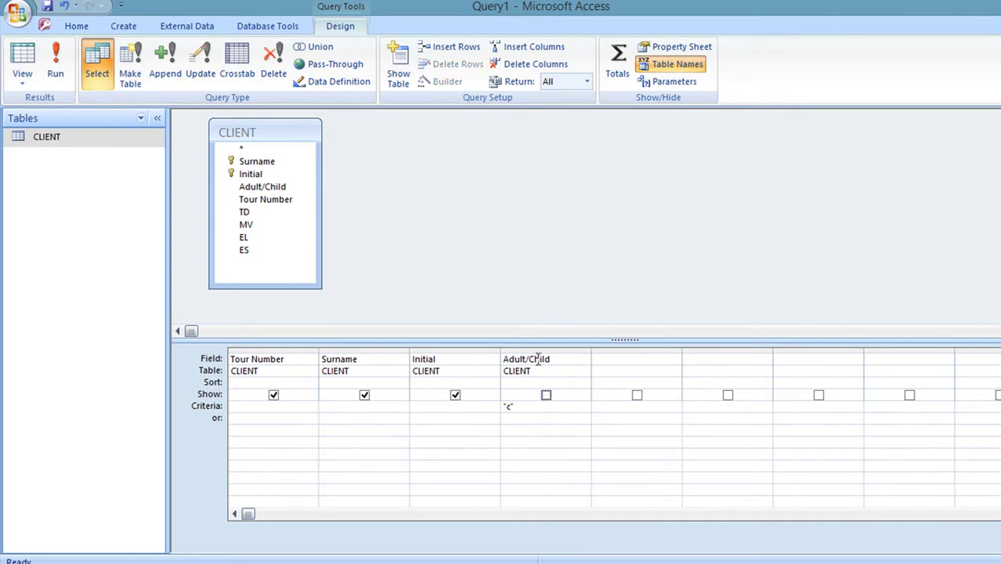
{"action": "left_click", "coordinate": [61, 72]}
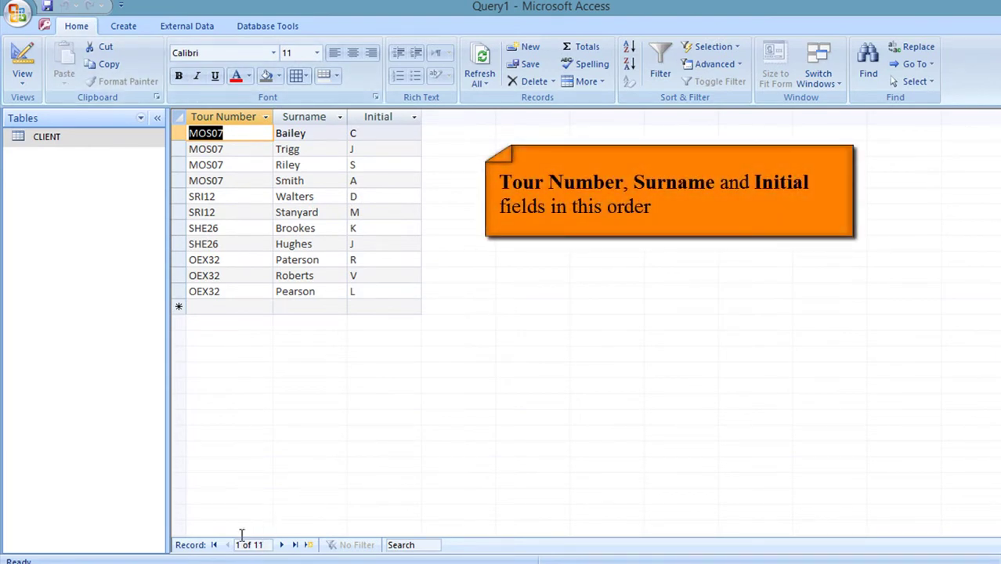
Paste the query results screenshot below the table picture in Word and crop it to about 8.37 cm high by 6.88 cm wide
{"action": "left_click", "coordinate": [996, 26]}
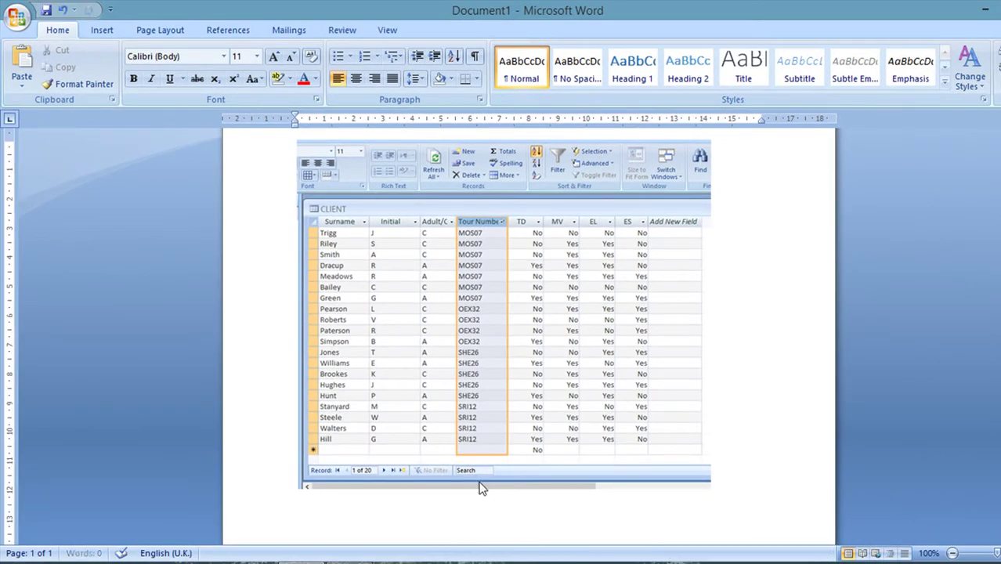
{"action": "key", "text": "ctrl+v"}
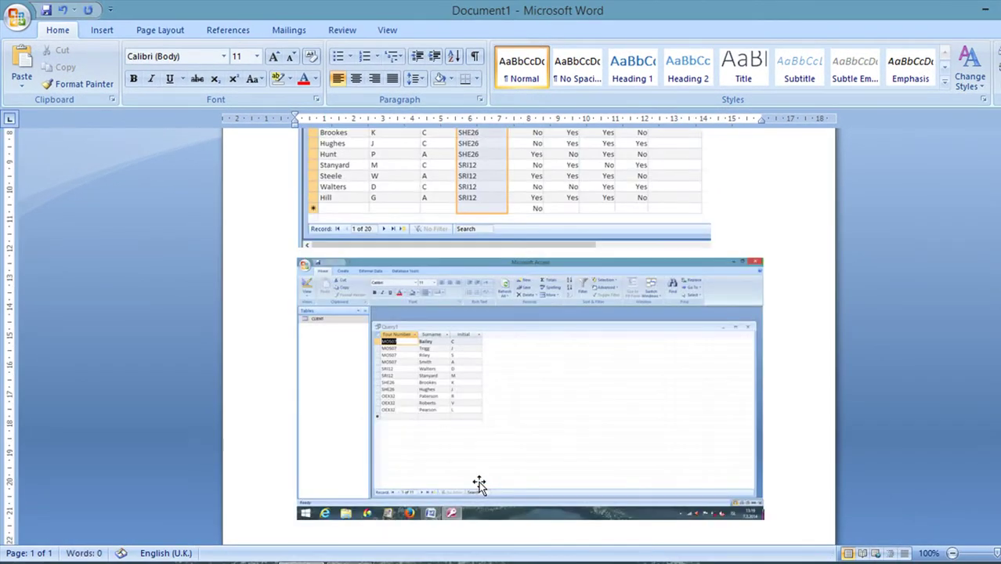
{"action": "left_click", "coordinate": [494, 387]}
{"action": "left_click", "coordinate": [444, 14]}
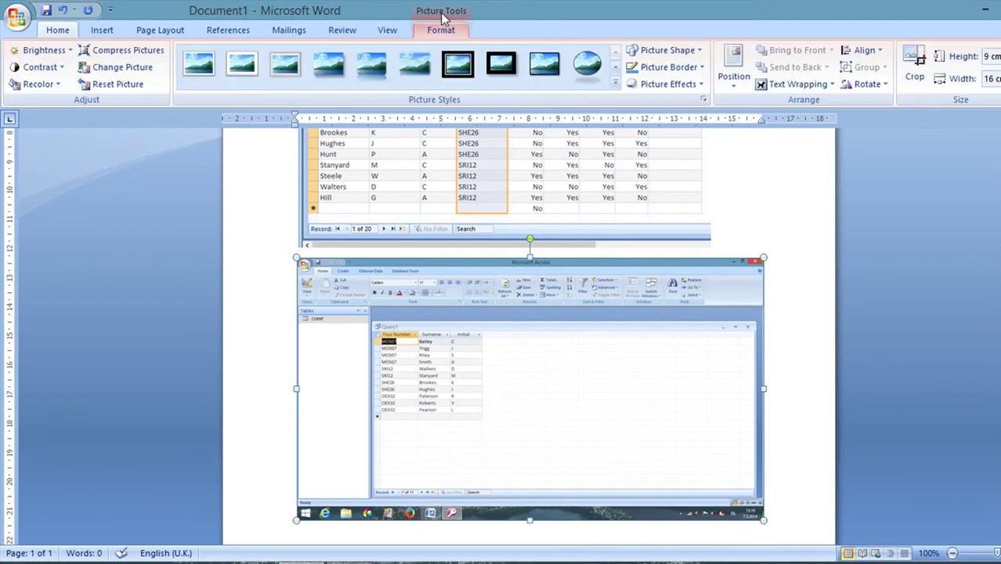
{"action": "left_click", "coordinate": [918, 68]}
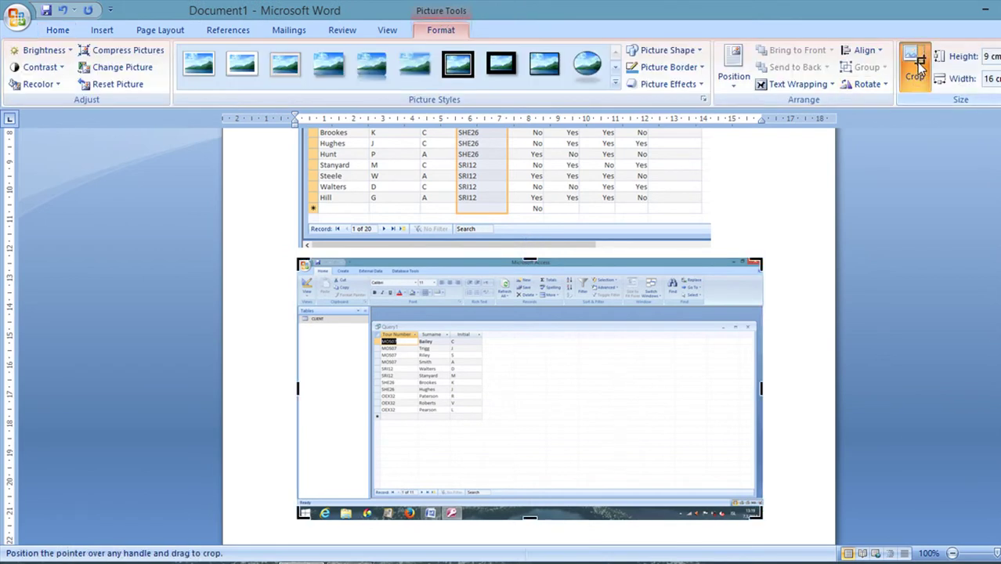
{"action": "left_click_drag", "start_coordinate": [760, 387], "coordinate": [496, 387]}
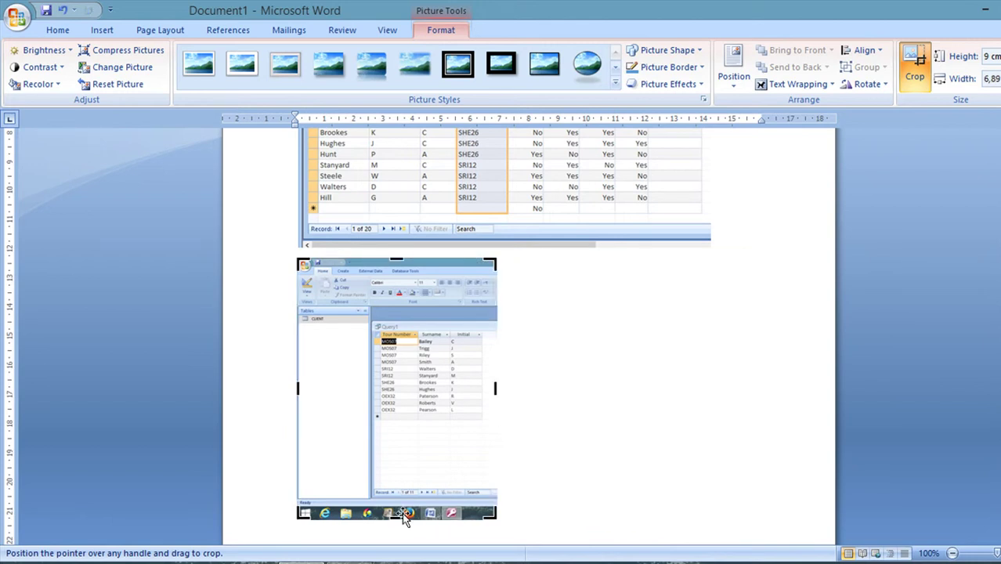
{"action": "left_click_drag", "start_coordinate": [399, 517], "coordinate": [400, 495]}
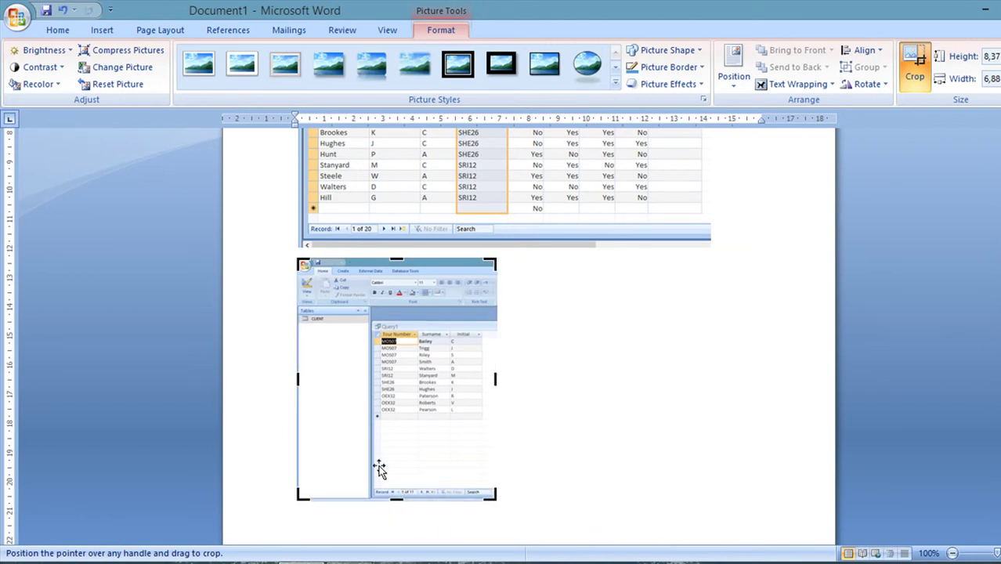
{"action": "left_click", "coordinate": [584, 357]}
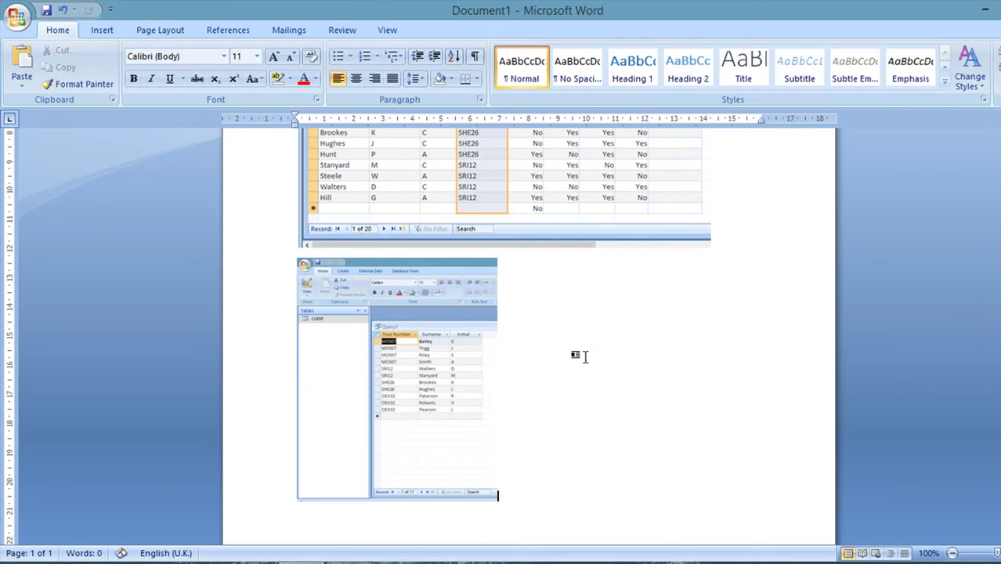
Enlarge the cropped query picture proportionally to about 12.2 cm high by 10 cm wide
{"action": "left_click", "coordinate": [458, 369]}
{"action": "scroll", "coordinate": [509, 407], "scroll_direction": "down", "scroll_amount": 3}
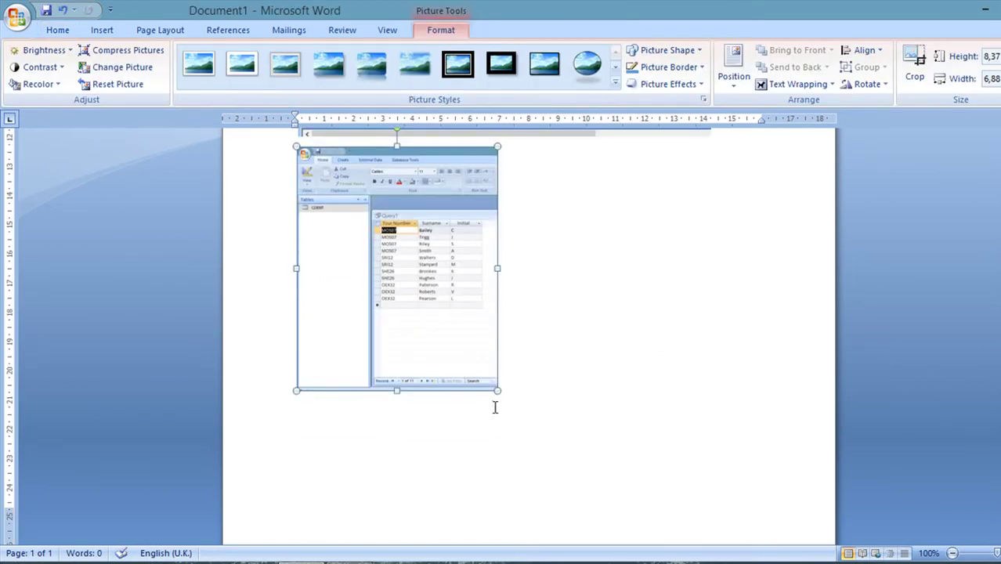
{"action": "left_click_drag", "start_coordinate": [497, 390], "coordinate": [584, 484]}
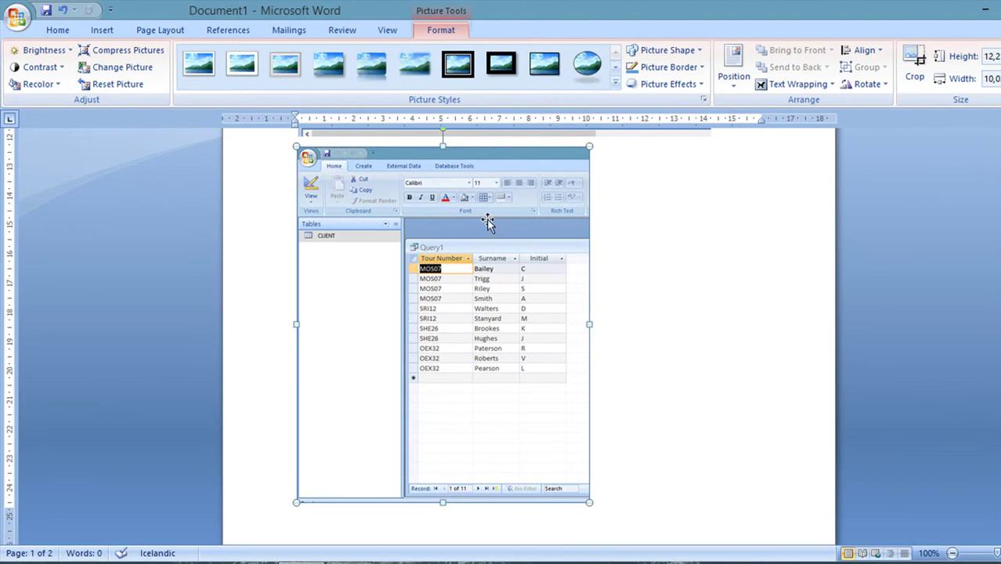
Switch back to Access, save the query as qryChild and close it
{"action": "key", "text": "alt+Tab"}
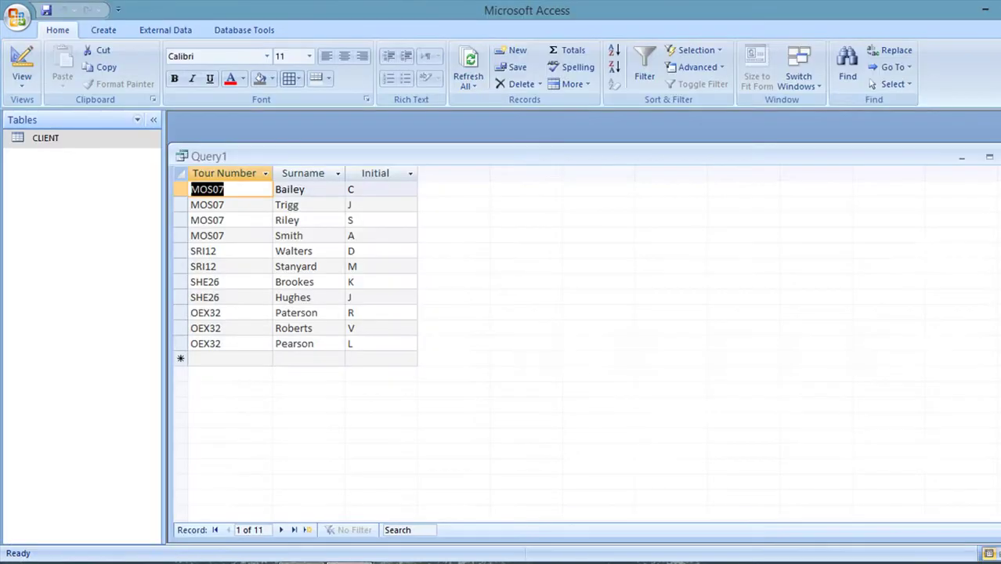
{"action": "left_click", "coordinate": [46, 9]}
{"action": "type", "text": "qryChild"}
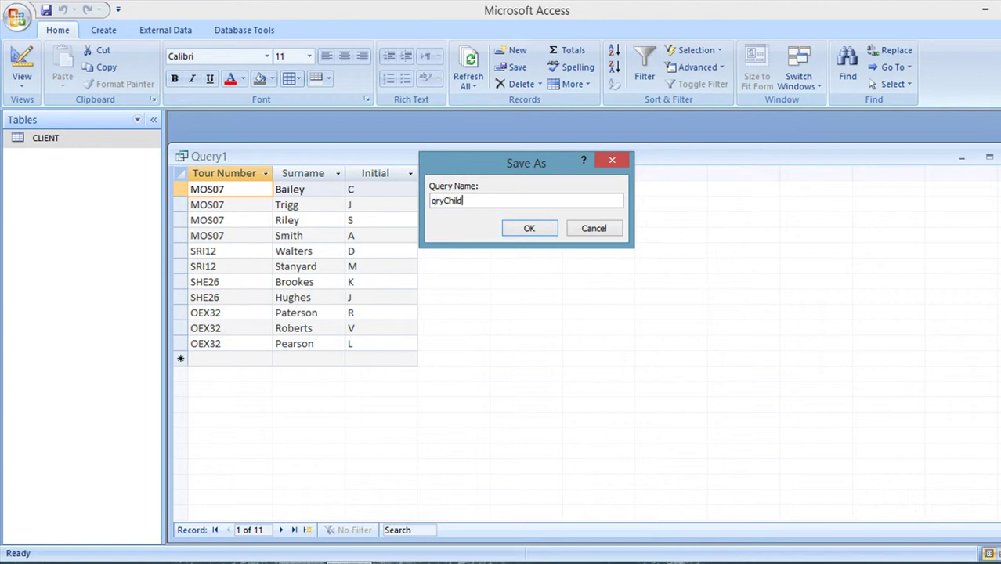
{"action": "left_click", "coordinate": [530, 230]}
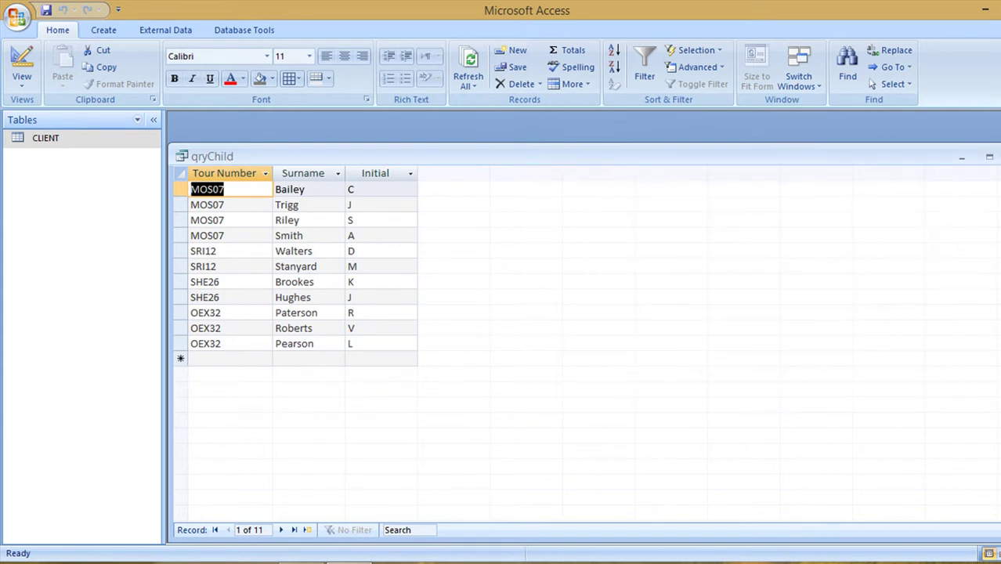
{"action": "key", "text": "ctrl+w"}
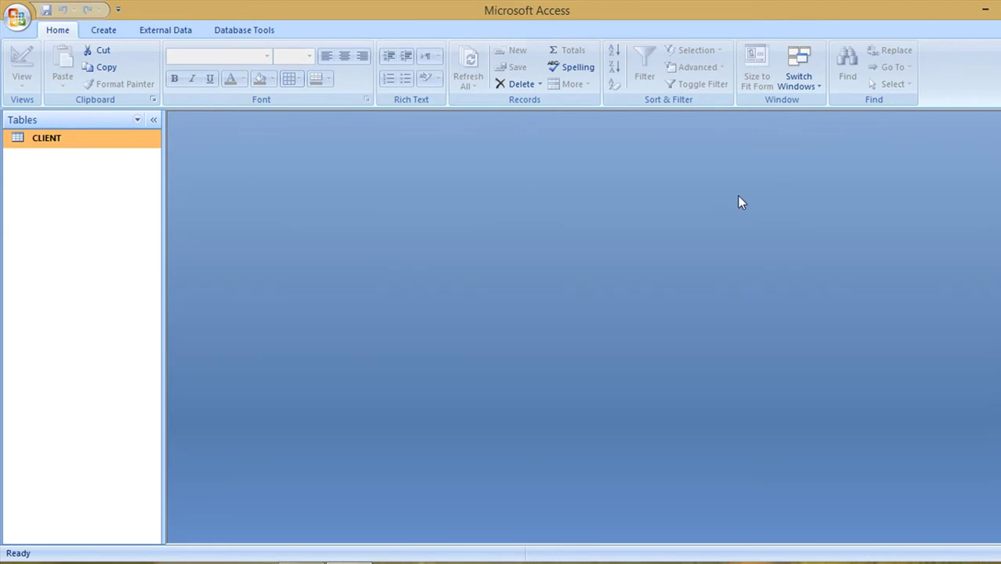
Create another query in Design view based on the CLIENT table, maximise it, and lengthen the field list to show every field
{"action": "left_click", "coordinate": [97, 32]}
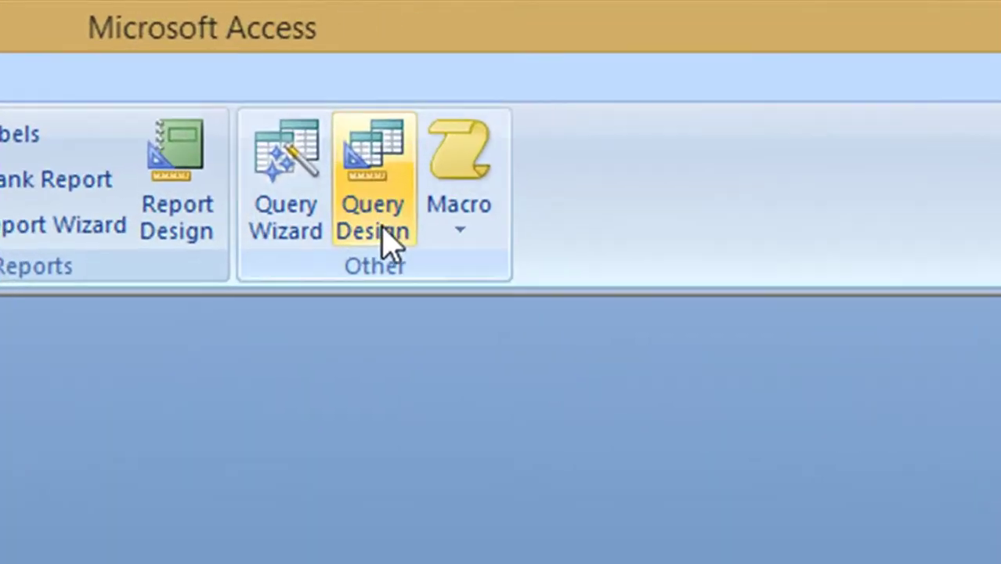
{"action": "left_click", "coordinate": [593, 83]}
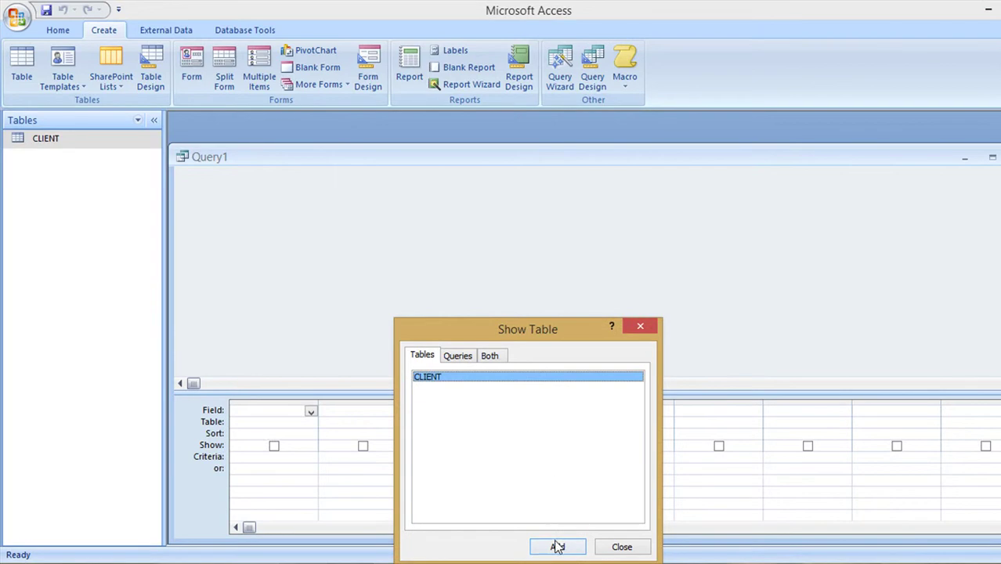
{"action": "left_click", "coordinate": [557, 546]}
{"action": "left_click", "coordinate": [638, 326]}
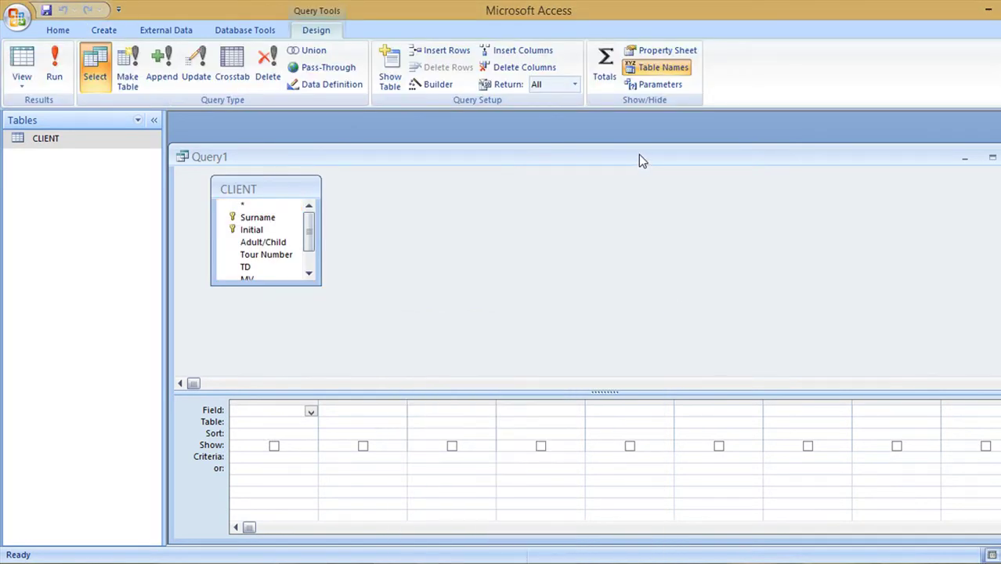
{"action": "double_click", "coordinate": [639, 156]}
{"action": "left_click_drag", "start_coordinate": [262, 230], "coordinate": [270, 312]}
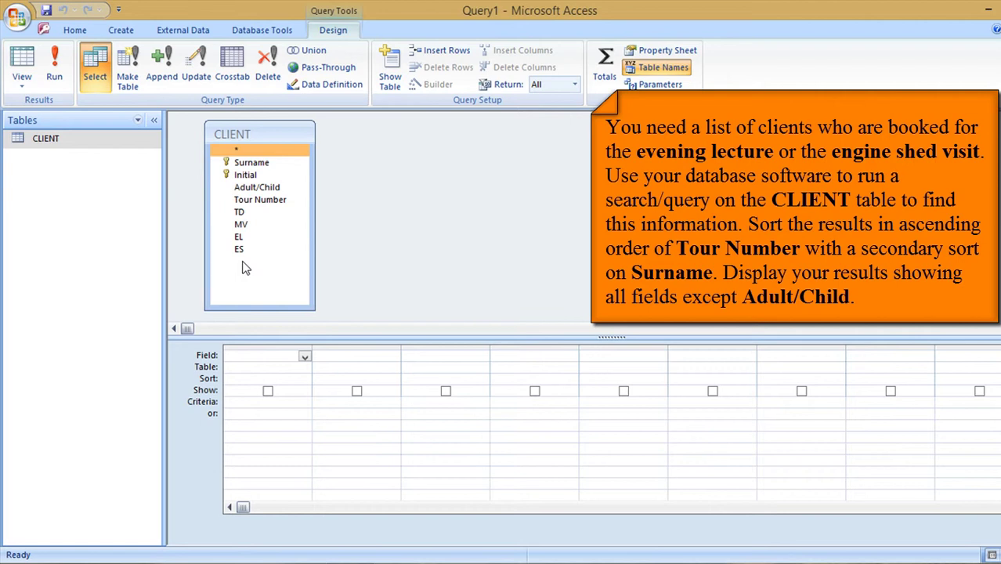
Add the Surname, Initial, Tour Number, TD, MV, EL and ES fields to the query in that order
{"action": "double_click", "coordinate": [256, 163]}
{"action": "left_click", "coordinate": [257, 176]}
{"action": "double_click", "coordinate": [257, 177]}
{"action": "double_click", "coordinate": [259, 200]}
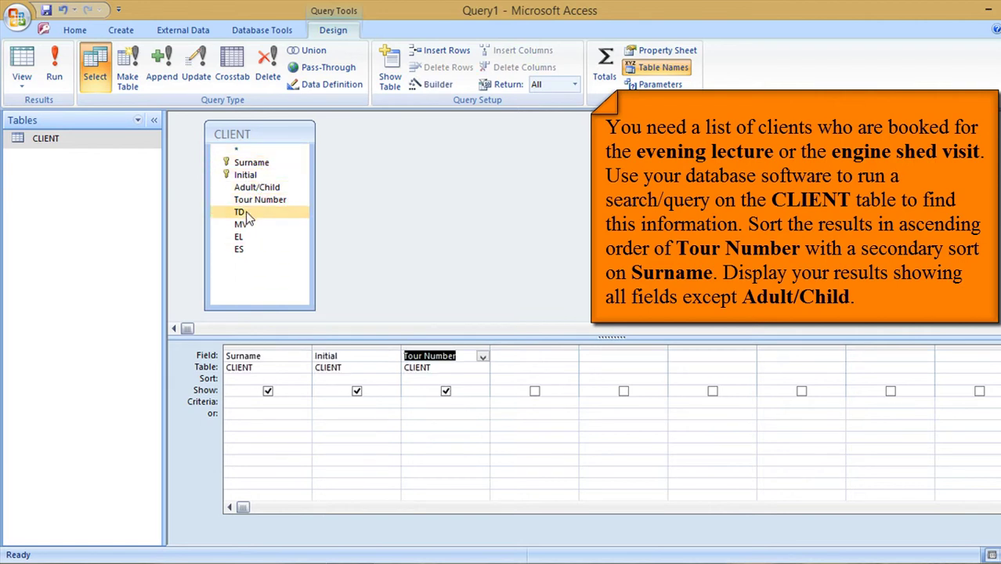
{"action": "double_click", "coordinate": [242, 214]}
{"action": "double_click", "coordinate": [250, 227]}
{"action": "double_click", "coordinate": [251, 238]}
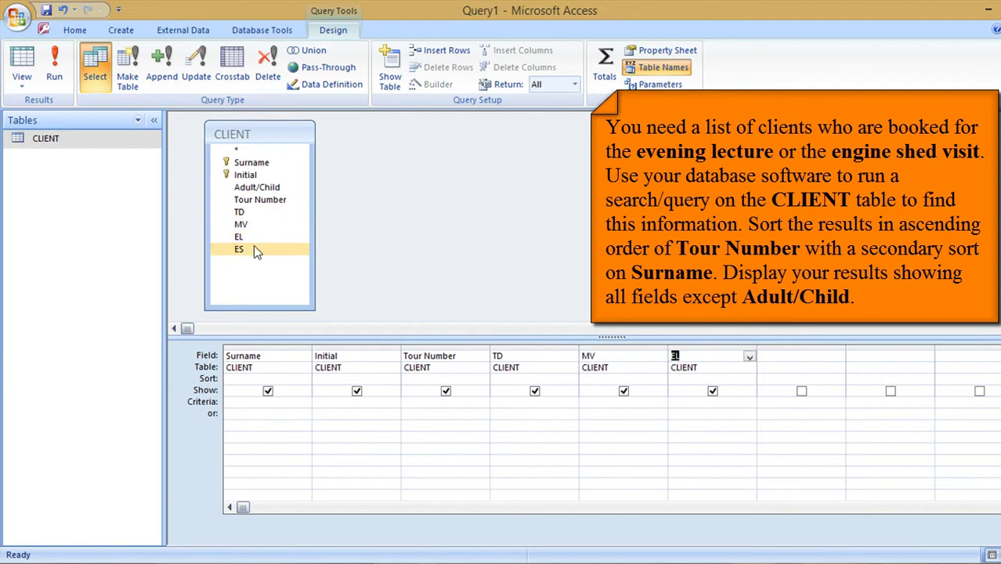
{"action": "double_click", "coordinate": [254, 248]}
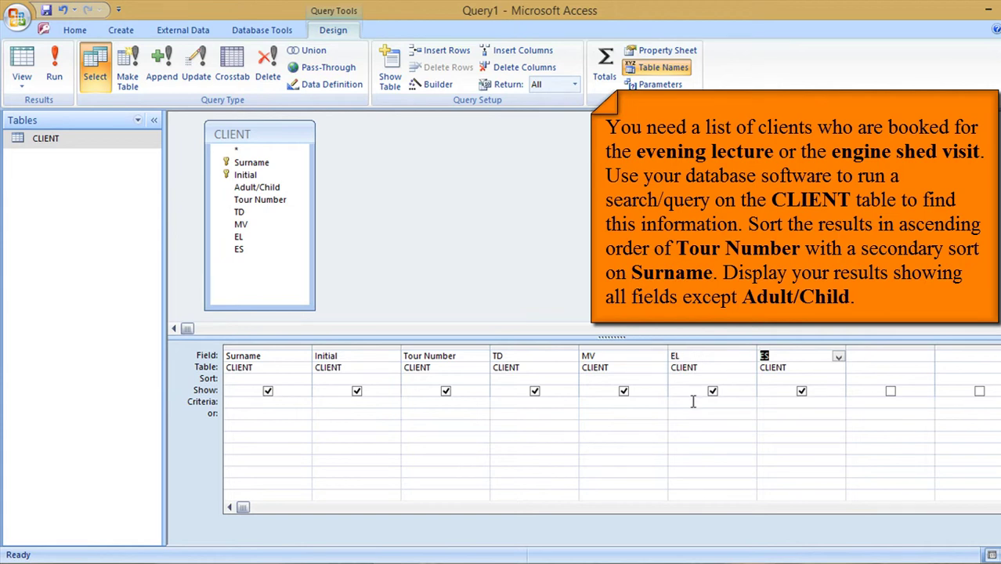
Set the ES criterion to Yes, add Yes for EL as an alternative on the or row, and run the query
{"action": "left_click", "coordinate": [797, 402]}
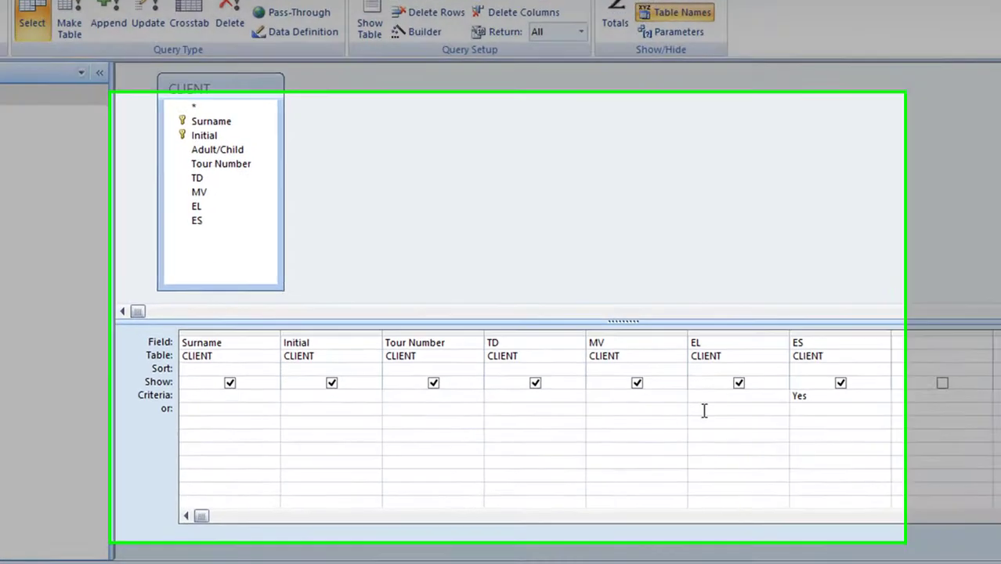
{"action": "type", "text": "yes"}
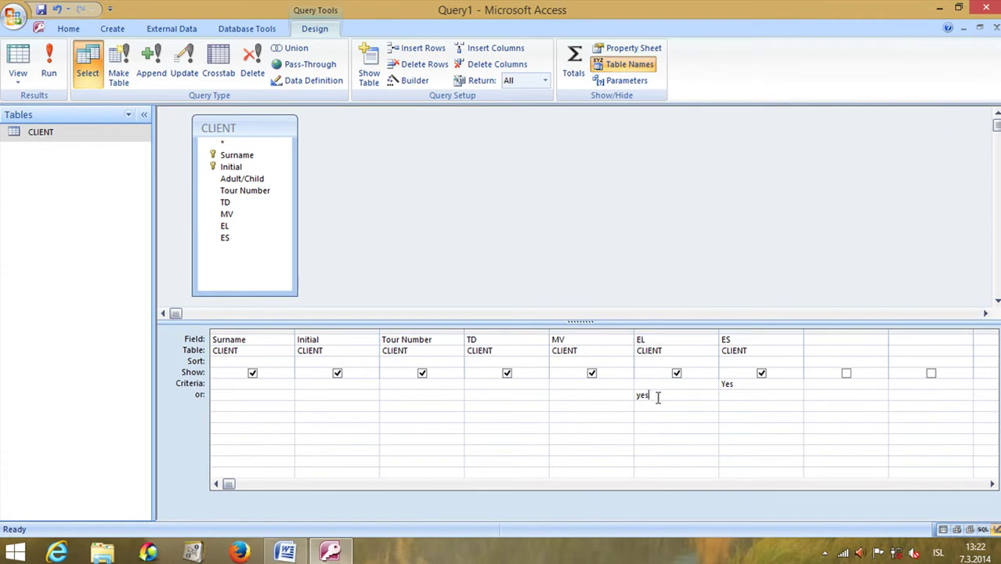
{"action": "left_click", "coordinate": [52, 73]}
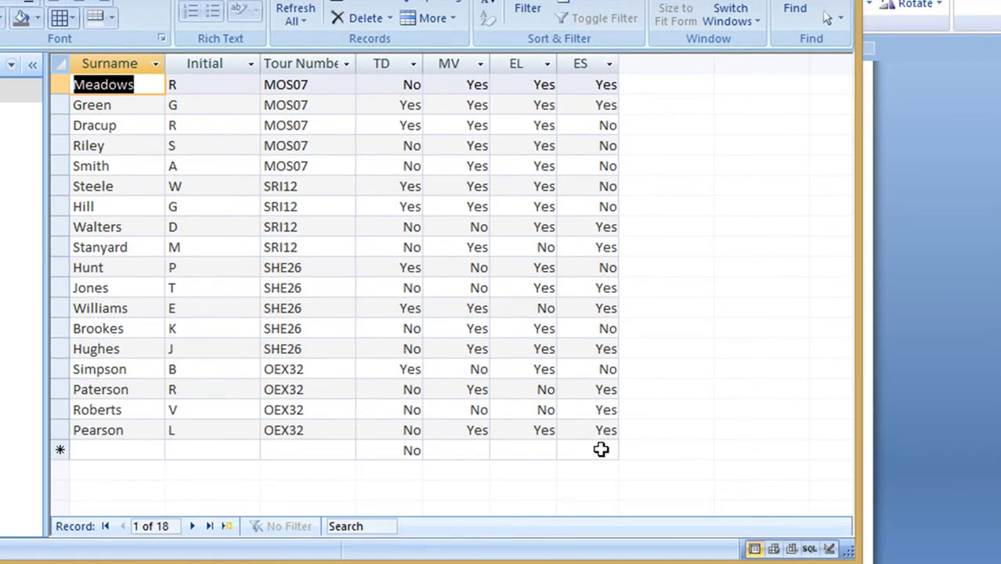
Shorten the Access window and widen the Tour Number column to fit its heading
{"action": "left_click_drag", "start_coordinate": [521, 560], "coordinate": [514, 520]}
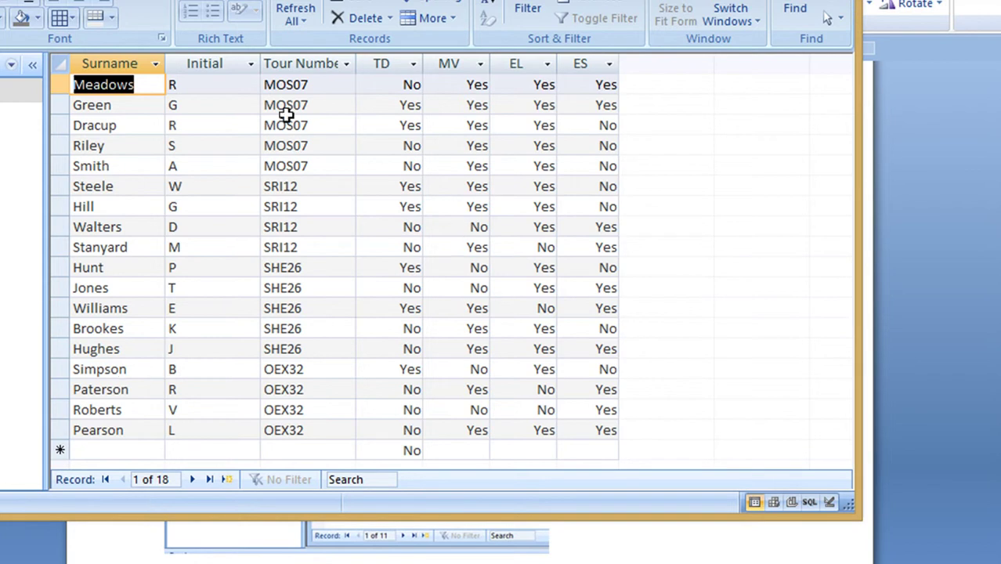
{"action": "left_click_drag", "start_coordinate": [356, 62], "coordinate": [357, 62]}
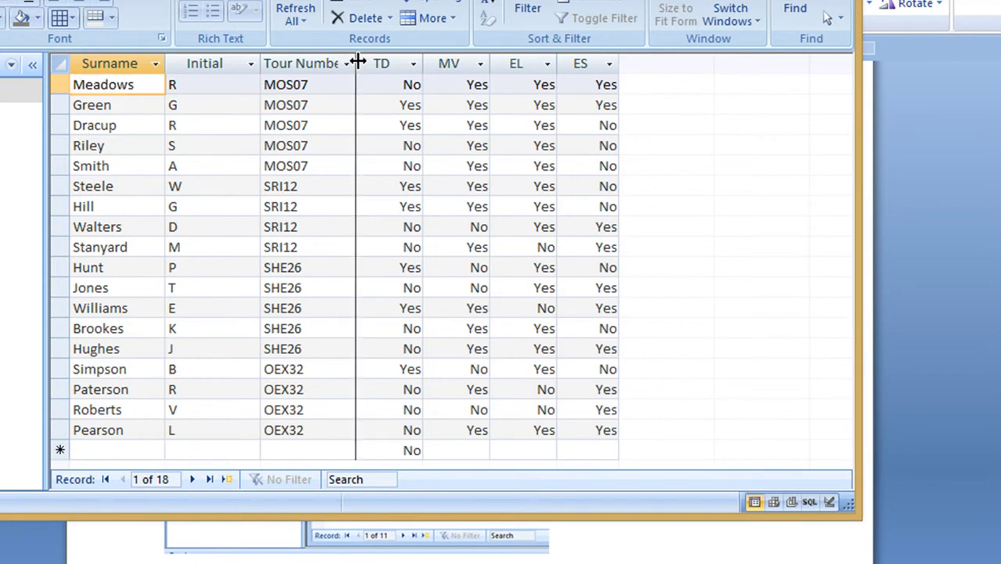
{"action": "double_click", "coordinate": [358, 62]}
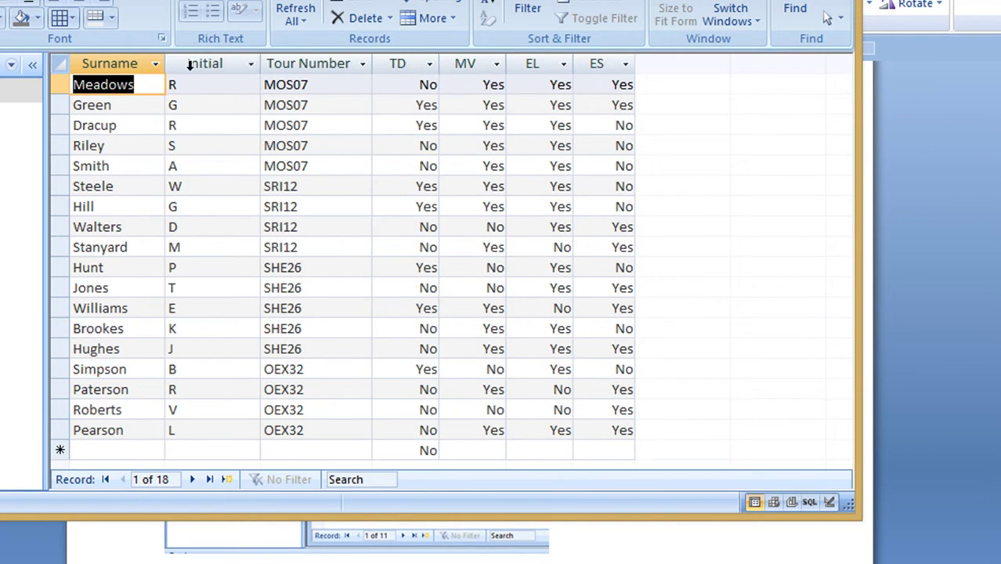
Highlight the last record of the query results, switch to Word, and paste the screenshot of the results on a new page
{"action": "left_click", "coordinate": [64, 429]}
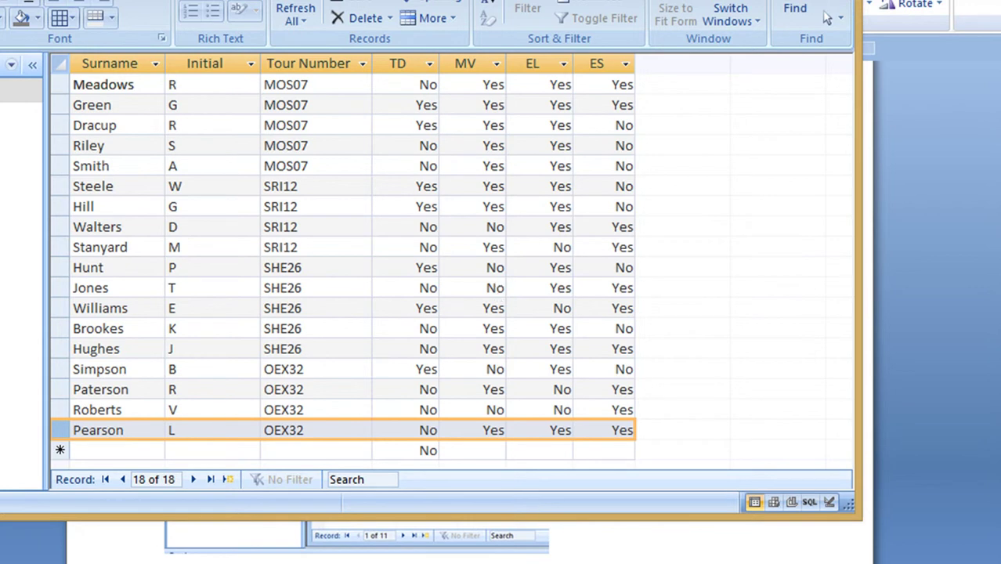
{"action": "key", "text": "alt+Tab"}
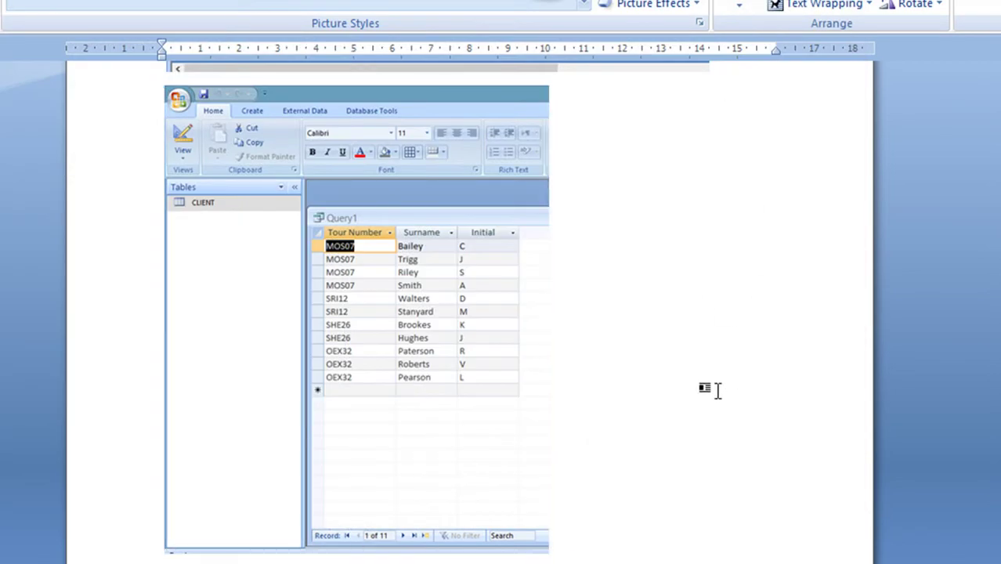
{"action": "left_click", "coordinate": [704, 387]}
{"action": "scroll", "coordinate": [682, 439], "scroll_direction": "down", "scroll_amount": 6}
{"action": "key", "text": "ctrl+Return"}
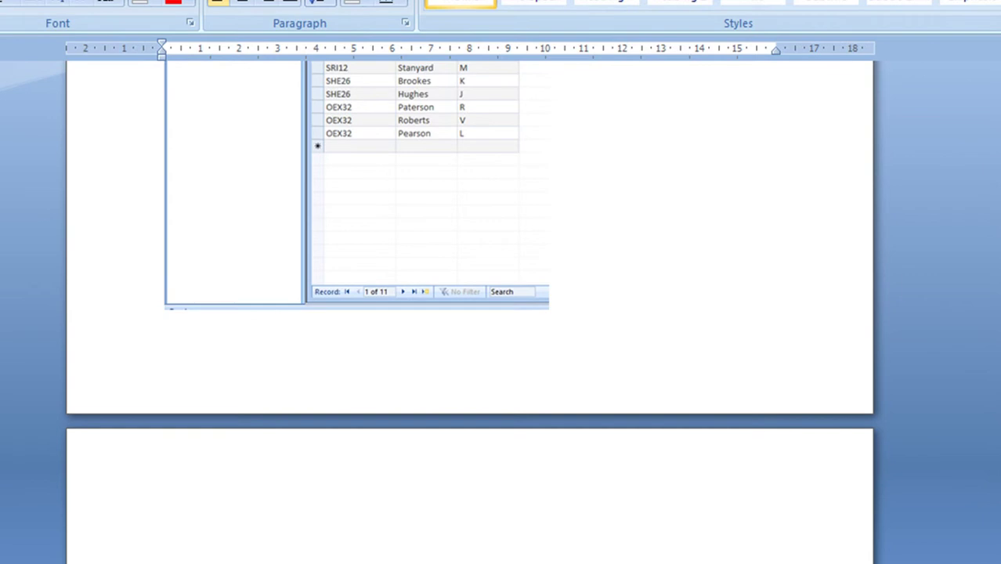
{"action": "key", "text": "ctrl+v"}
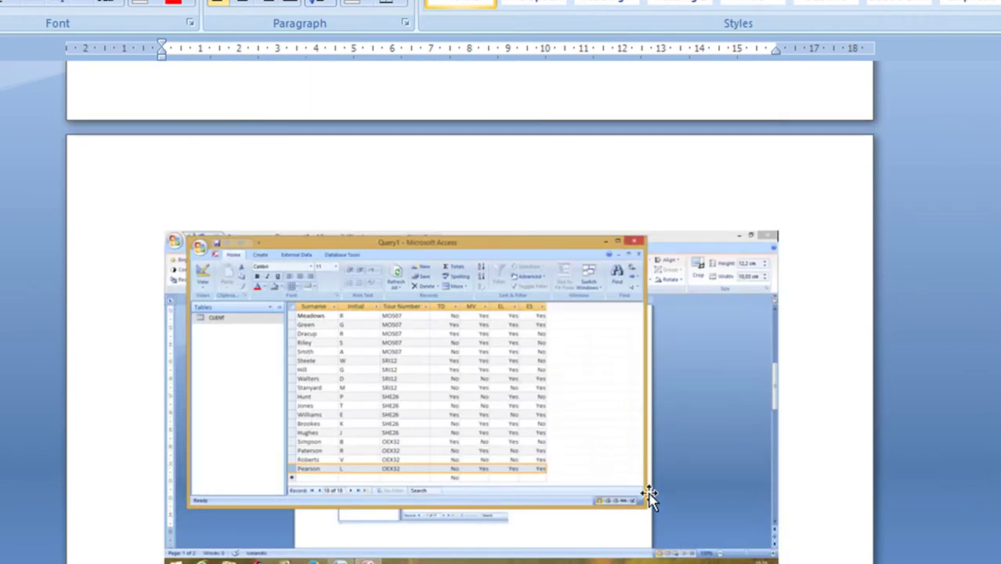
Crop the pasted screenshot down to the Access window's query results and enlarge it to nearly fill the text width
{"action": "left_click", "coordinate": [537, 350]}
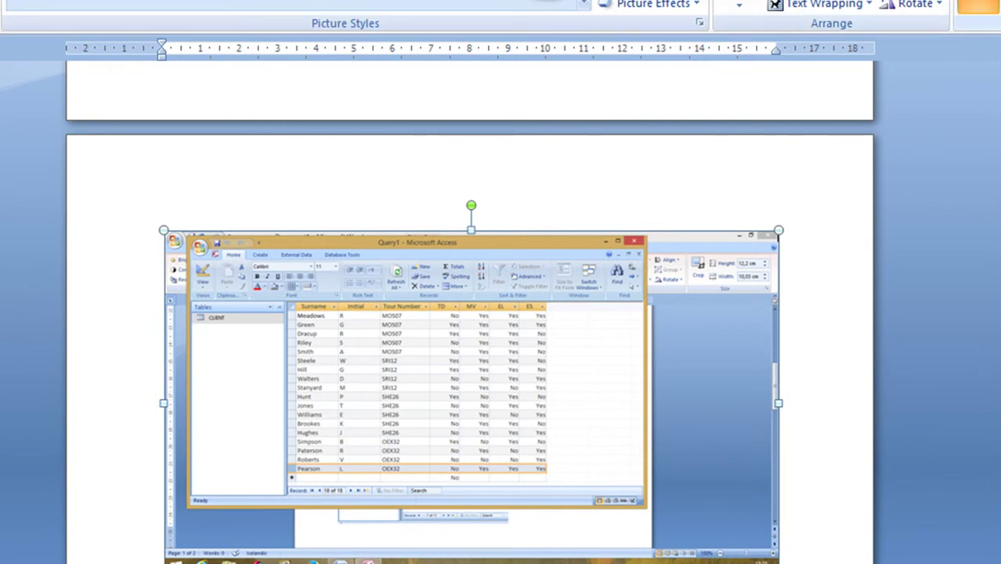
{"action": "left_click", "coordinate": [976, 6]}
{"action": "left_click_drag", "start_coordinate": [777, 400], "coordinate": [561, 402]}
{"action": "left_click_drag", "start_coordinate": [363, 561], "coordinate": [364, 500]}
{"action": "left_click_drag", "start_coordinate": [164, 365], "coordinate": [186, 365]}
{"action": "left_click", "coordinate": [648, 436]}
{"action": "left_click", "coordinate": [462, 423]}
{"action": "left_click_drag", "start_coordinate": [538, 503], "coordinate": [742, 563]}
{"action": "scroll", "coordinate": [798, 475], "scroll_direction": "down", "scroll_amount": 2}
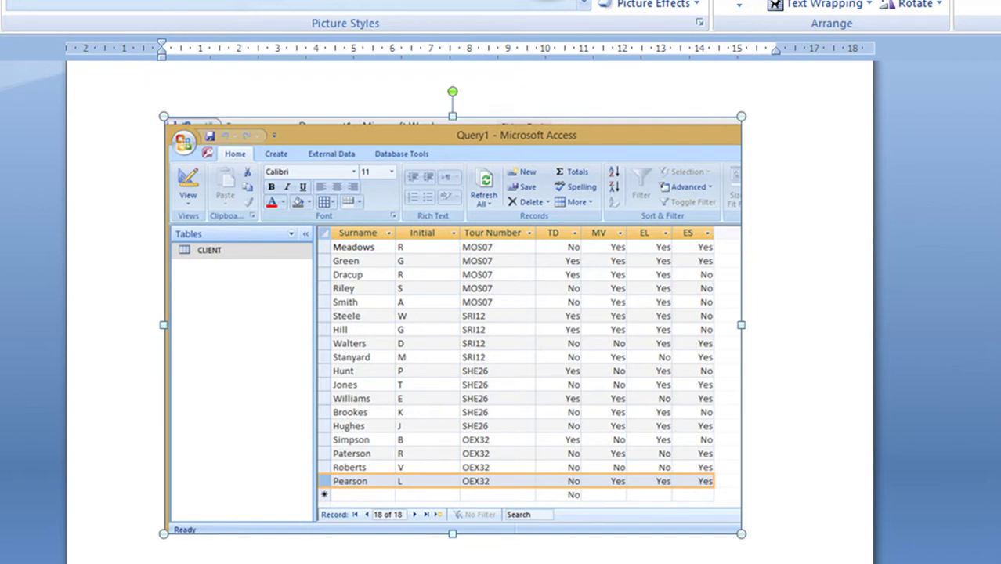
Open the HOTELS text file from the desktop to examine its columns and hotel data
{"action": "mouse_move", "coordinate": [233, 563]}
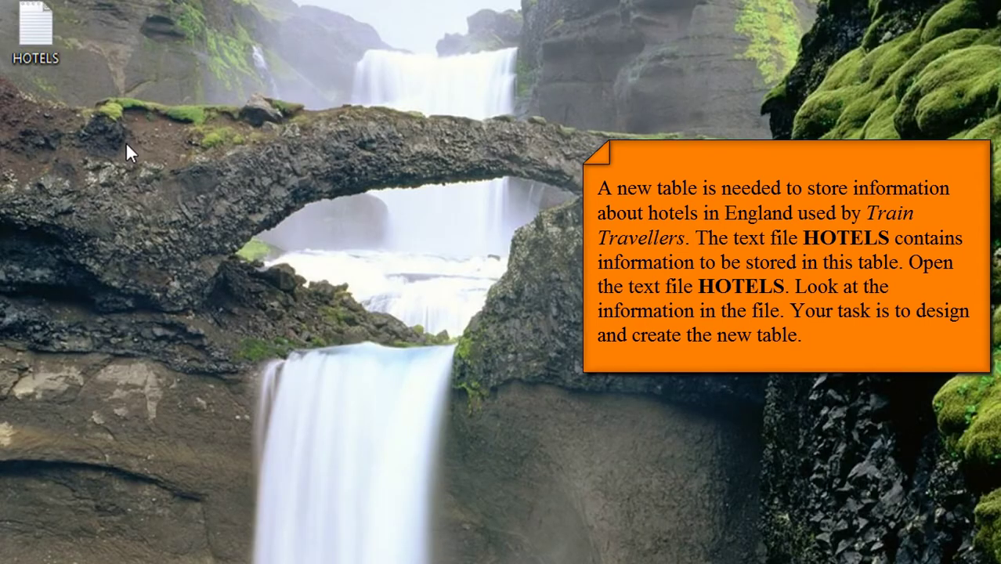
{"action": "double_click", "coordinate": [28, 40]}
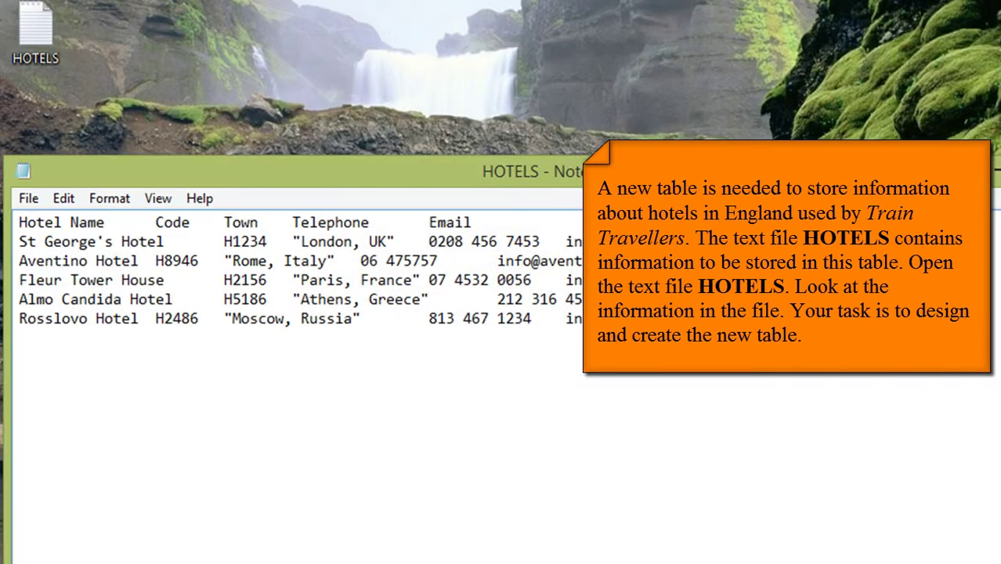
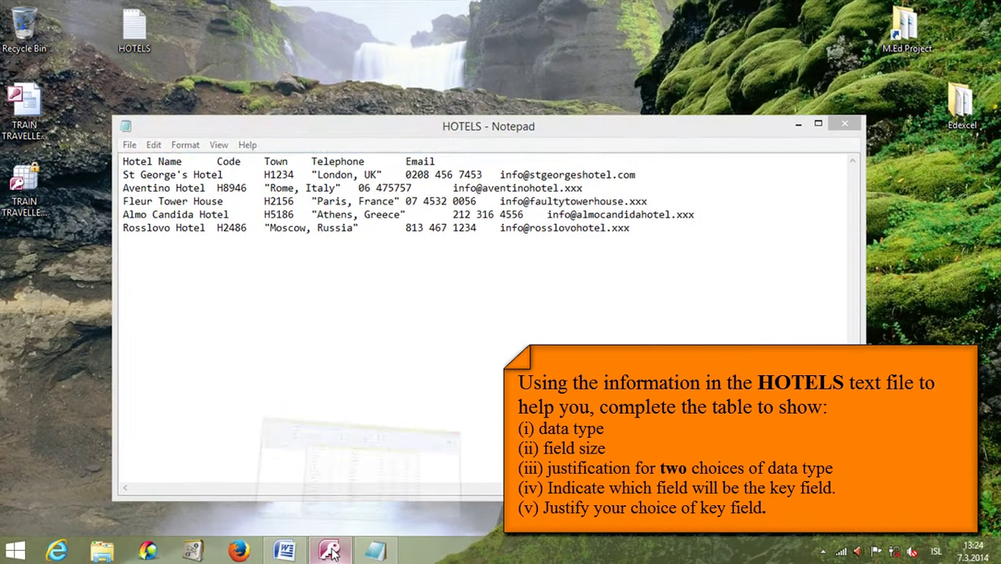
Switch to Access, maximise it, and close the query, saving it as qryELorES
{"action": "left_click", "coordinate": [329, 551]}
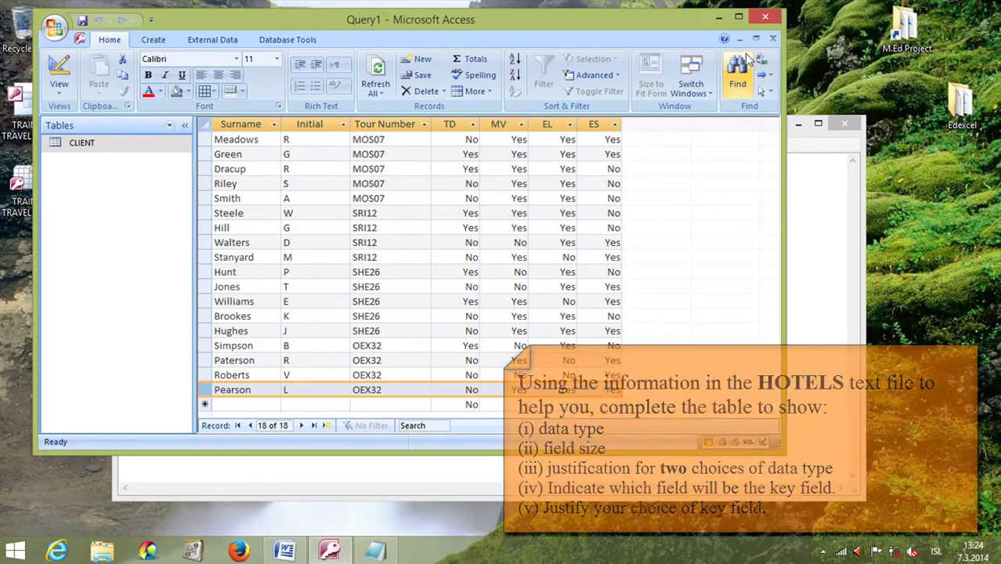
{"action": "left_click", "coordinate": [739, 17]}
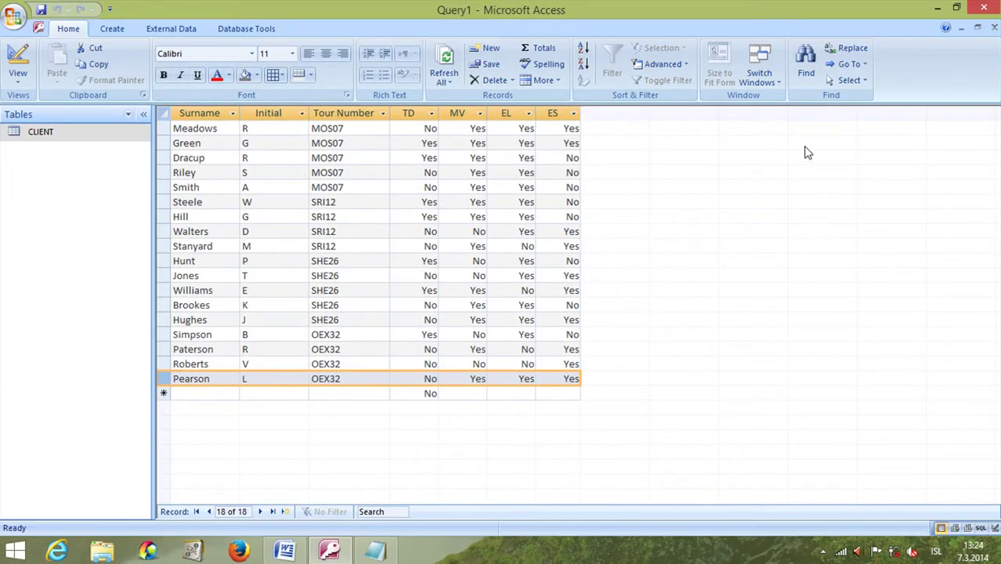
{"action": "left_click", "coordinate": [995, 27]}
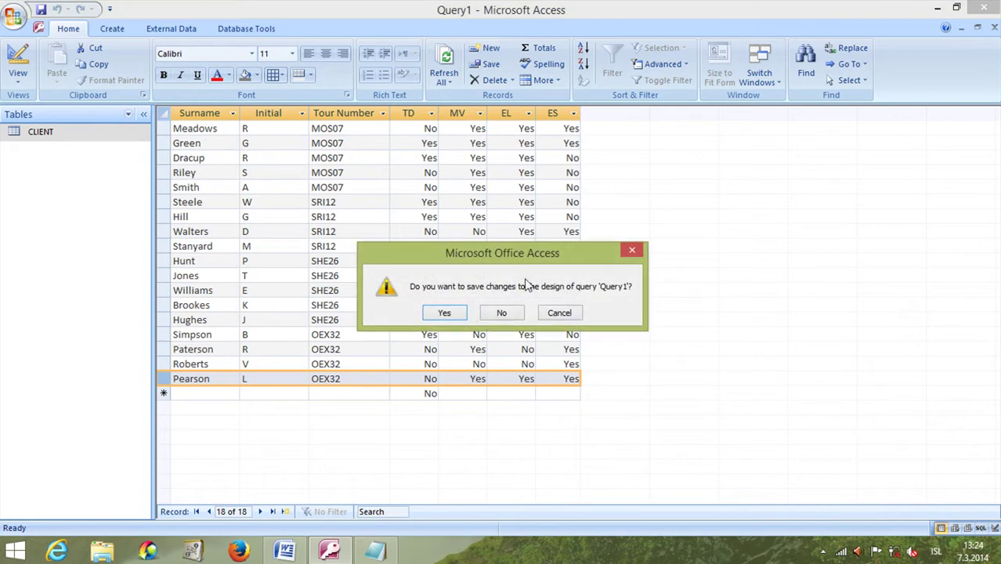
{"action": "left_click", "coordinate": [458, 313]}
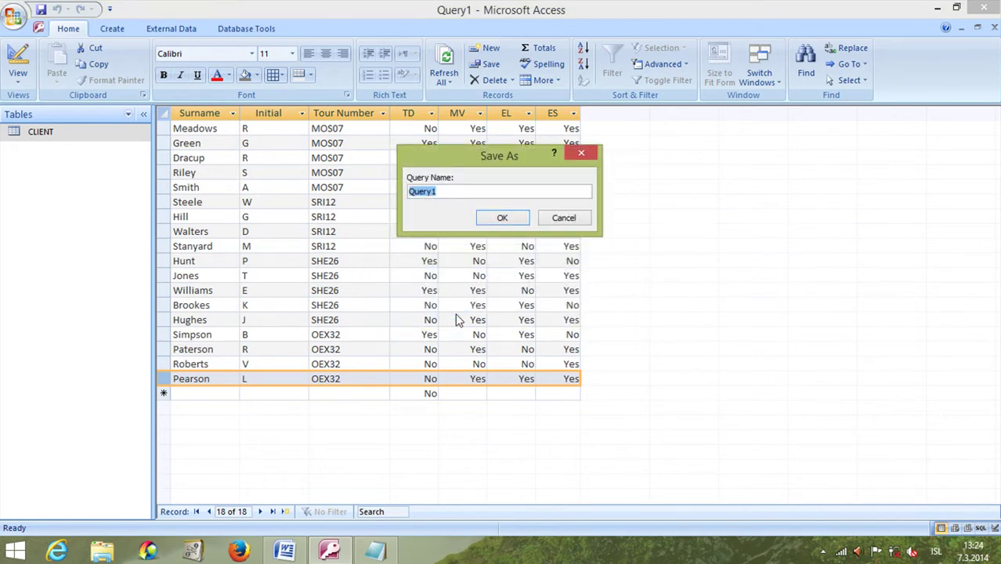
{"action": "type", "text": "q"}
{"action": "type", "text": "ry"}
{"action": "type", "text": "ELorES"}
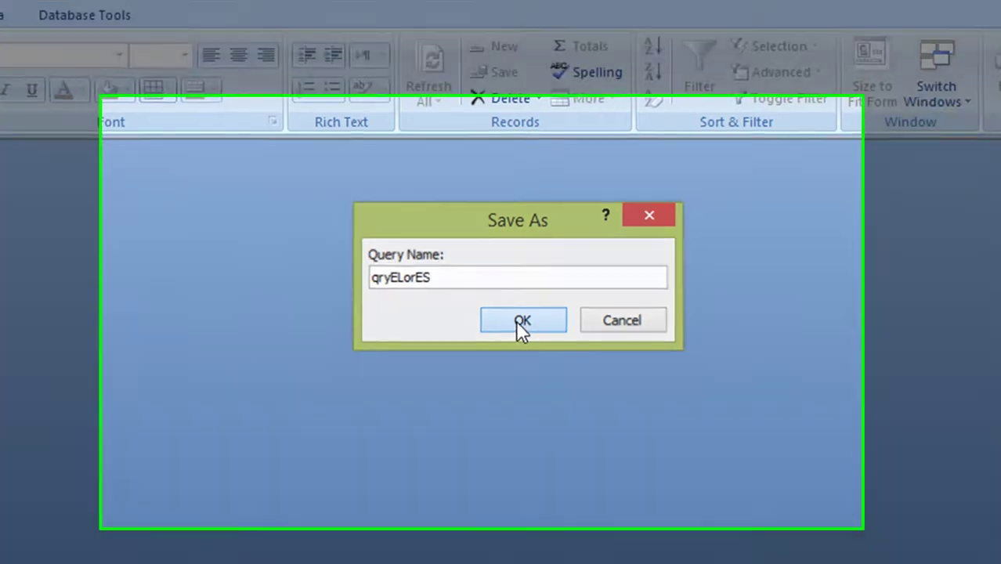
{"action": "left_click", "coordinate": [521, 321]}
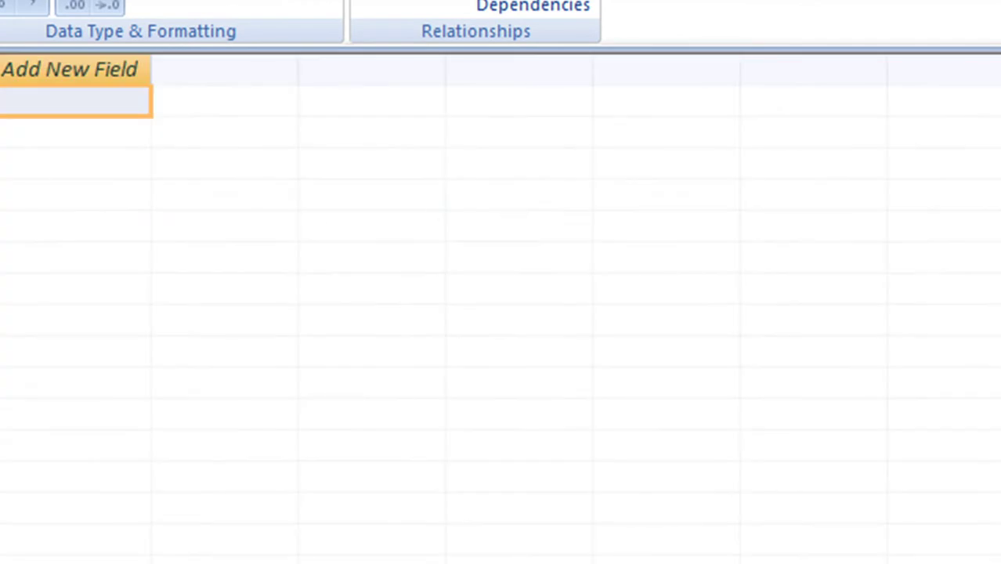
Save the new table under the name tblHotels
{"action": "key", "text": "ctrl+s"}
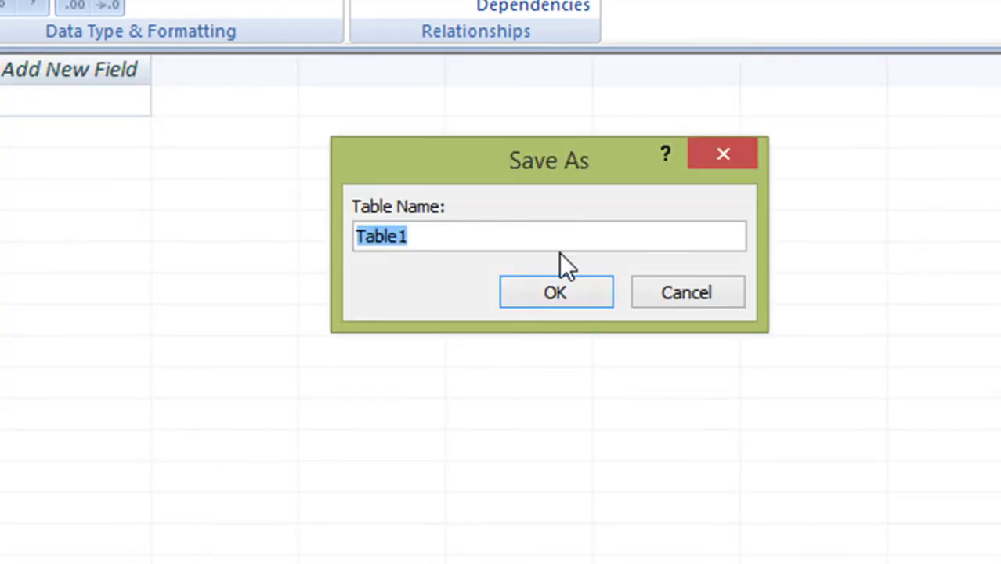
{"action": "type", "text": "tbl"}
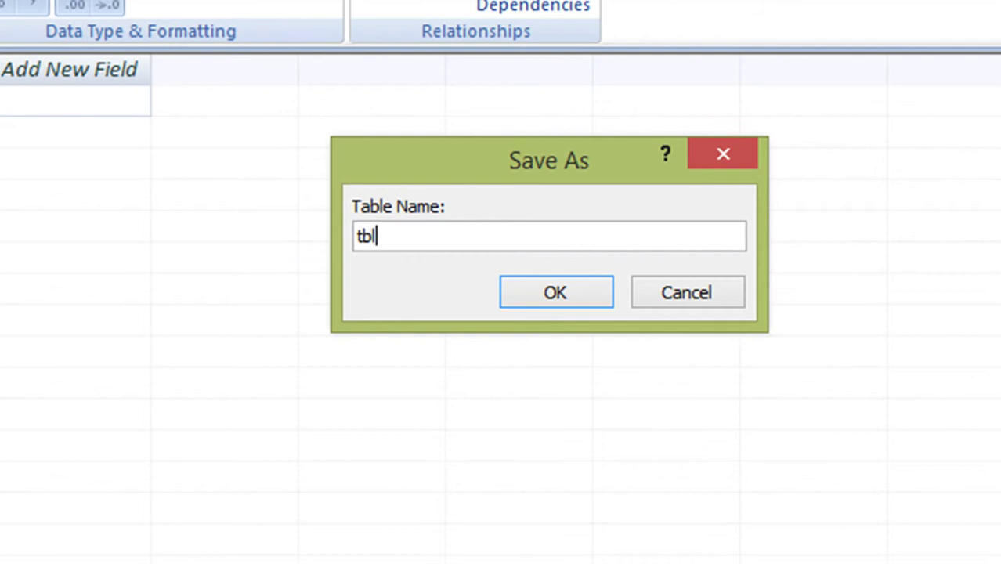
{"action": "type", "text": "Hotels"}
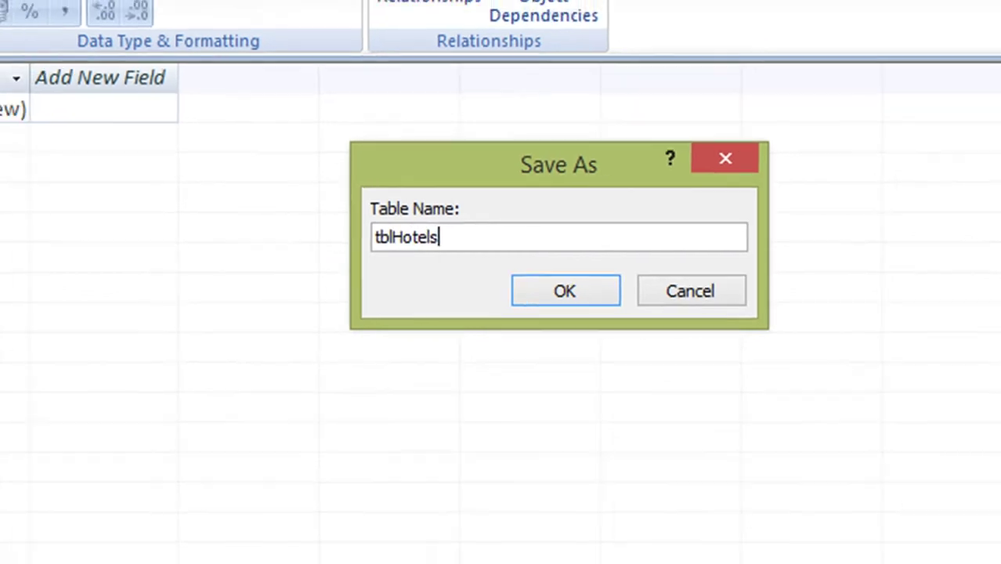
{"action": "key", "text": "Return"}
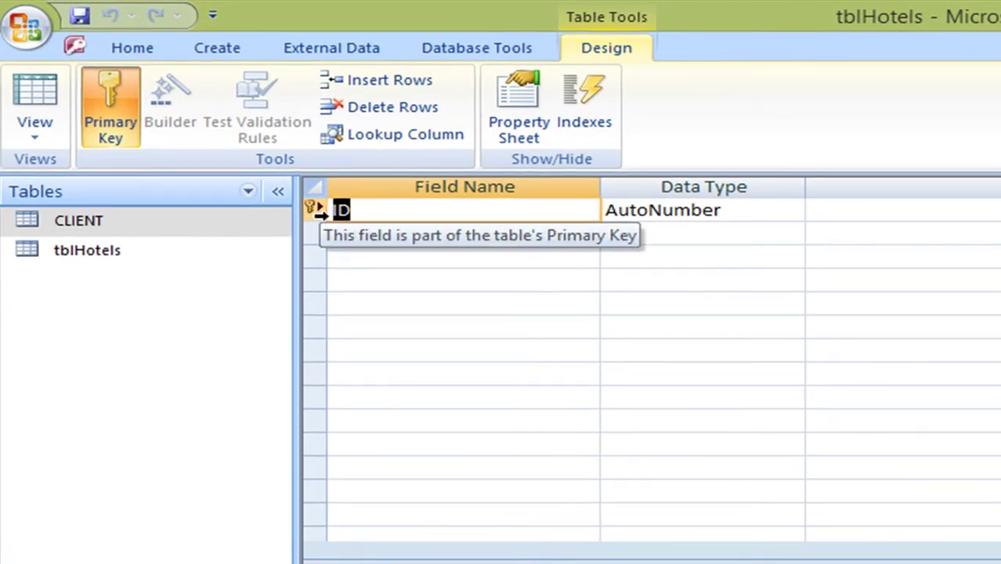
Rename the default ID key field of tblHotels as HotelName and set its data type to Text
{"action": "type", "text": "HotelName"}
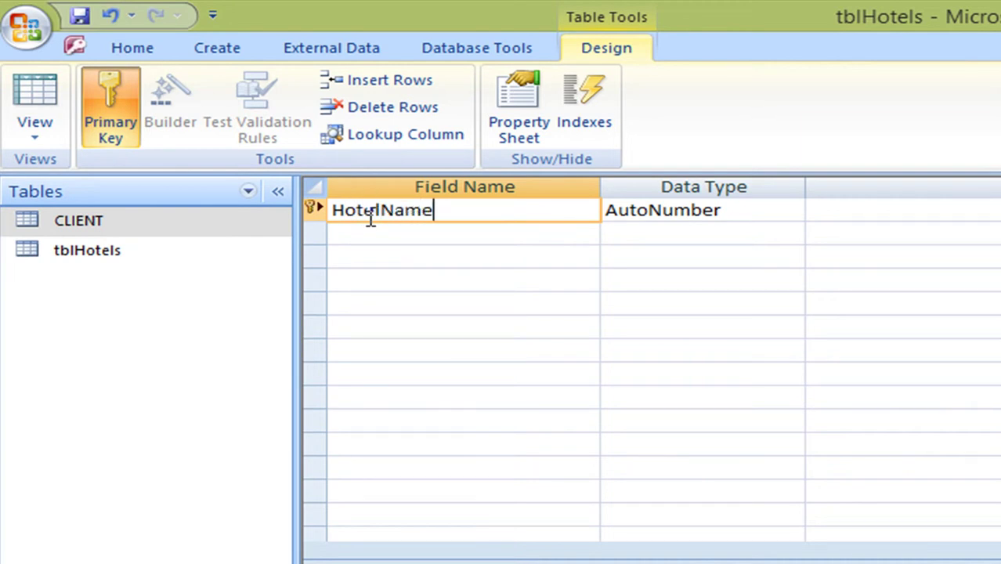
{"action": "key", "text": "Tab"}
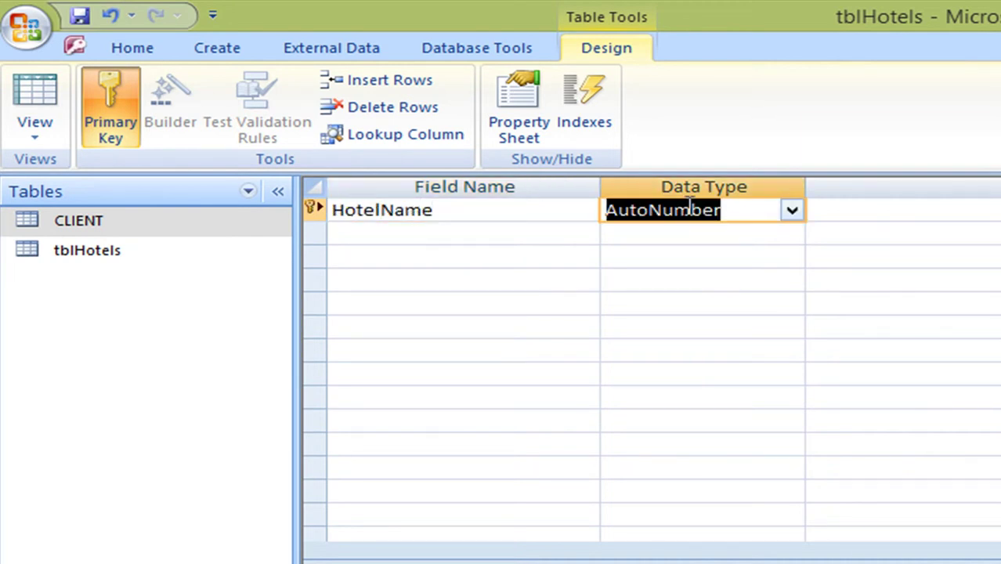
{"action": "left_click", "coordinate": [792, 211]}
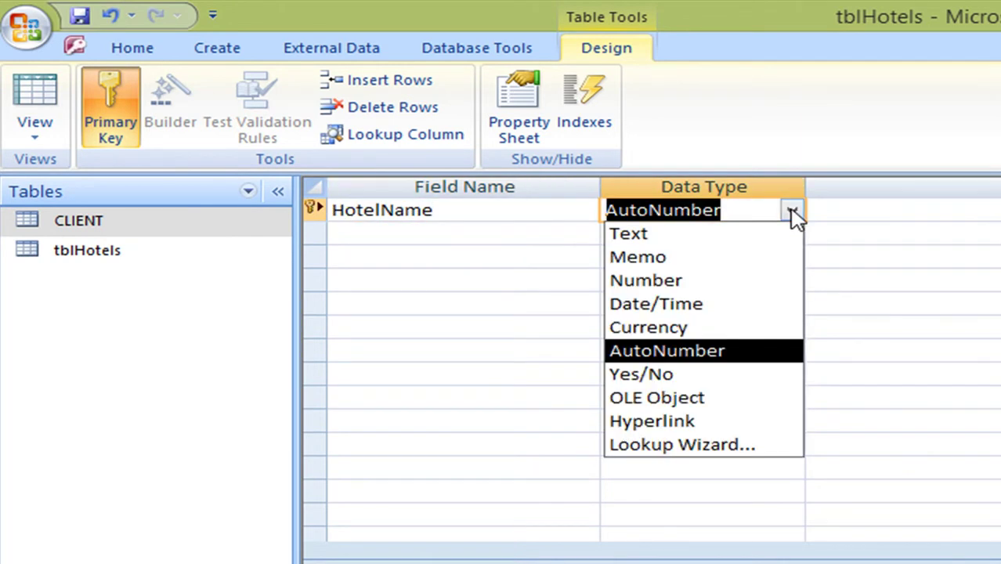
{"action": "left_click", "coordinate": [734, 234]}
Add the Code and Town fields below HotelName, both with the Text data type
{"action": "left_click", "coordinate": [493, 233]}
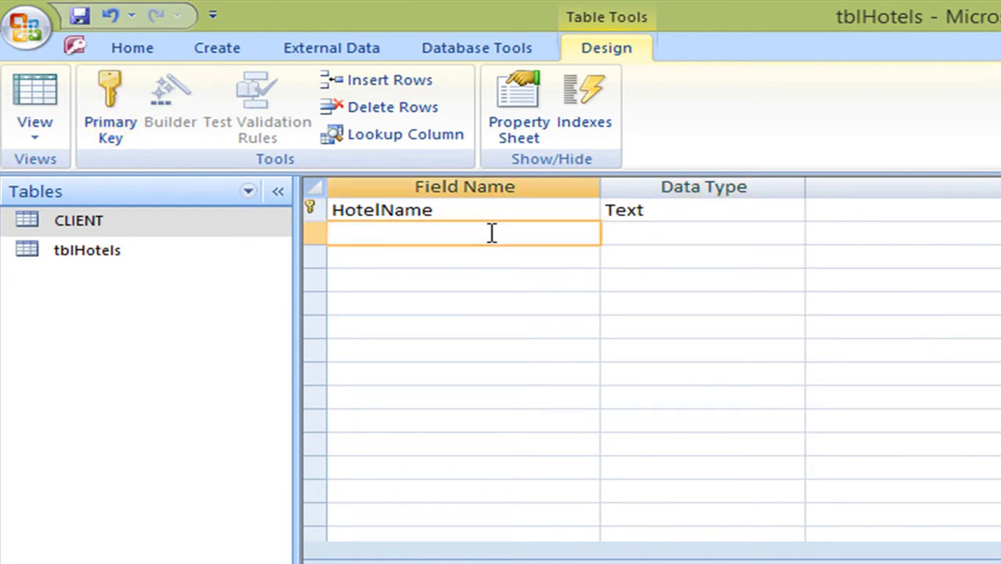
{"action": "type", "text": "Code"}
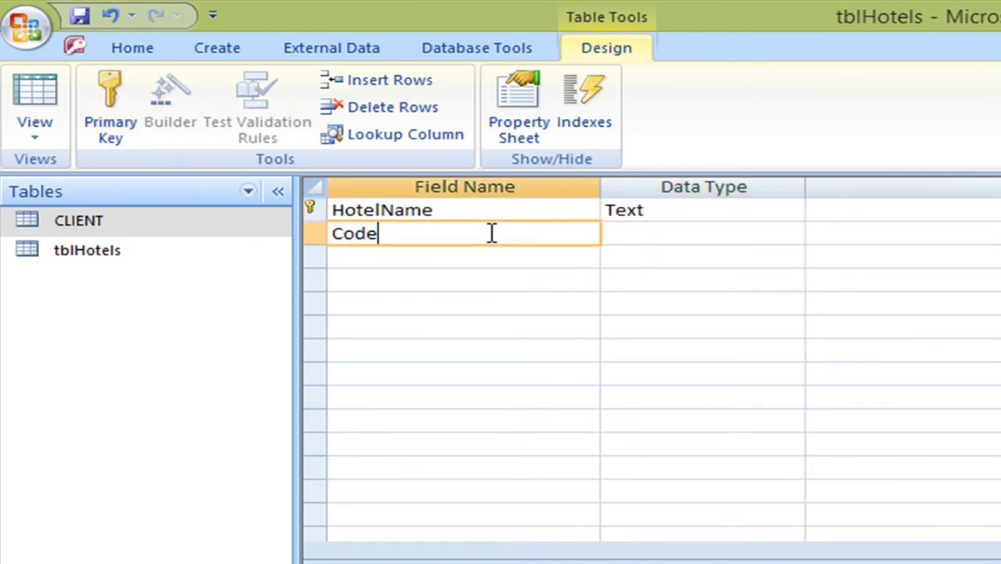
{"action": "key", "text": "Tab"}
{"action": "key", "text": "Tab"}
{"action": "key", "text": "Tab"}
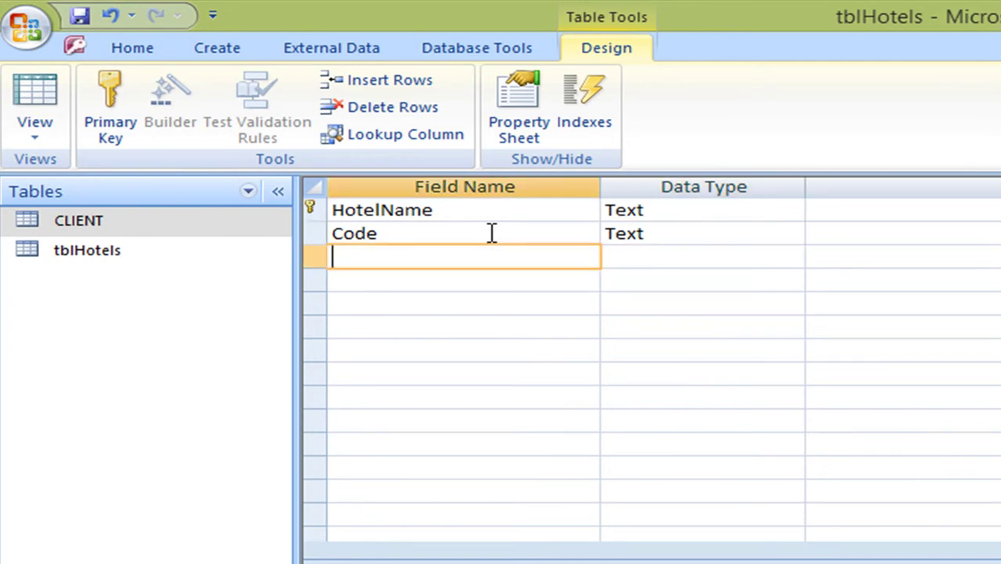
{"action": "type", "text": "Town"}
{"action": "key", "text": "Tab"}
{"action": "key", "text": "Tab"}
{"action": "key", "text": "Tab"}
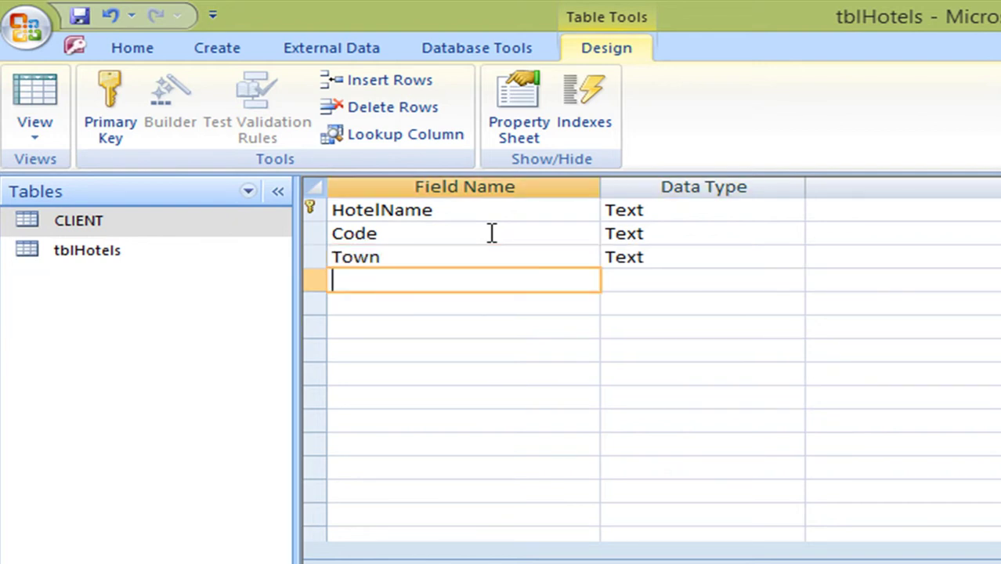
Add the Telephone and Email fields below Town, both with the Text data type
{"action": "type", "text": "Telephone"}
{"action": "key", "text": "Tab"}
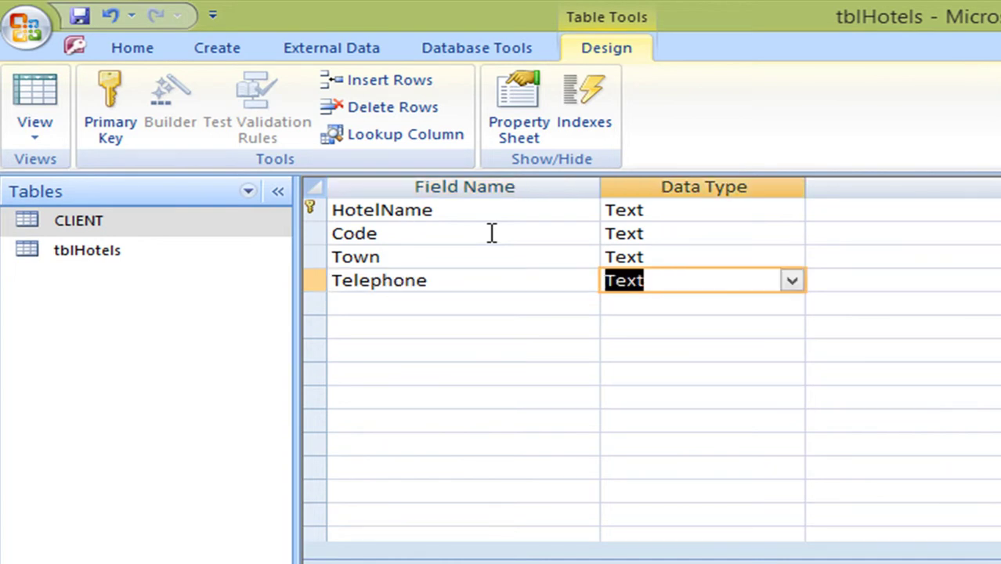
{"action": "key", "text": "Tab"}
{"action": "key", "text": "Tab"}
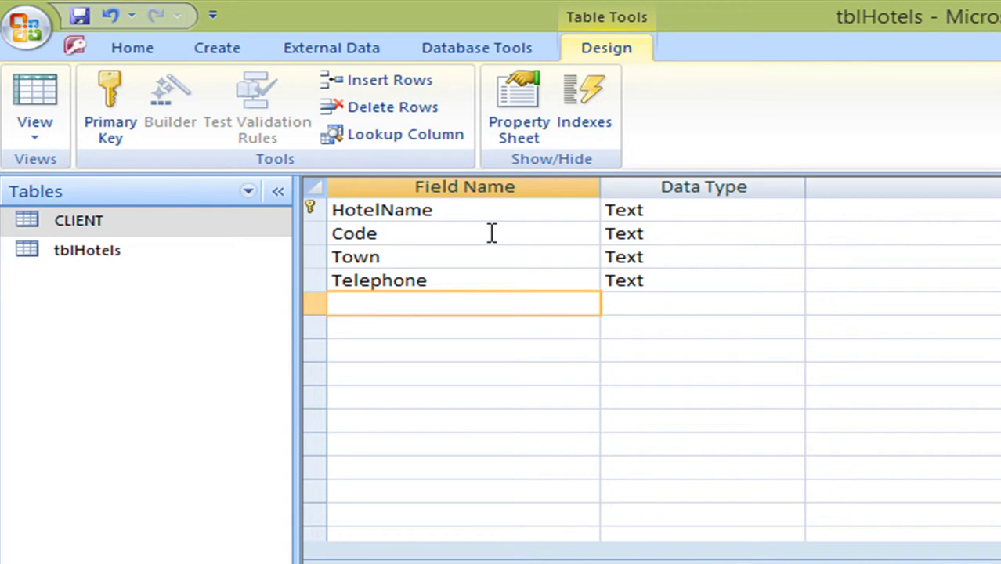
{"action": "type", "text": "Email"}
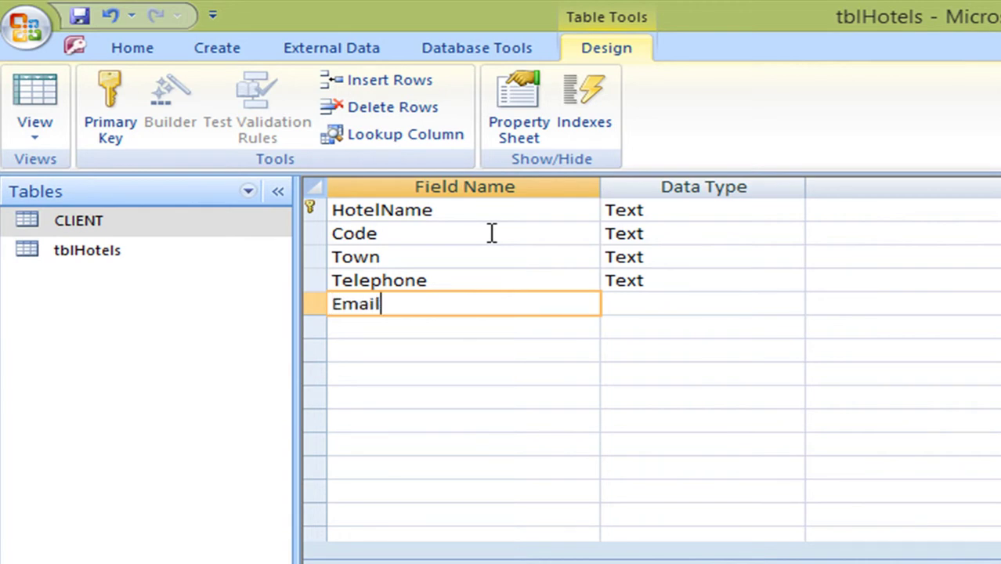
{"action": "key", "text": "Tab"}
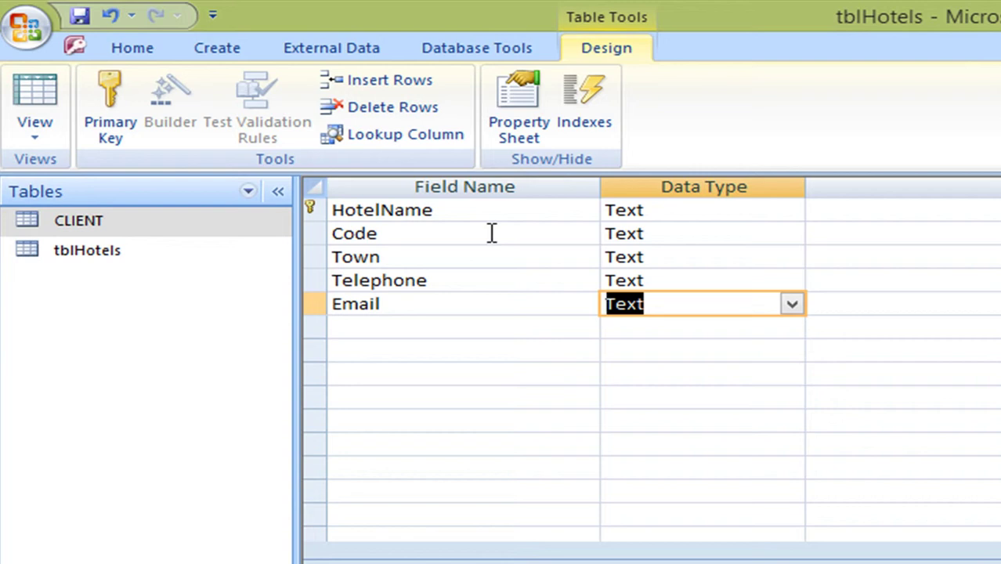
Review the data types available for the HotelName field, keeping its current choice
{"action": "left_click", "coordinate": [764, 213]}
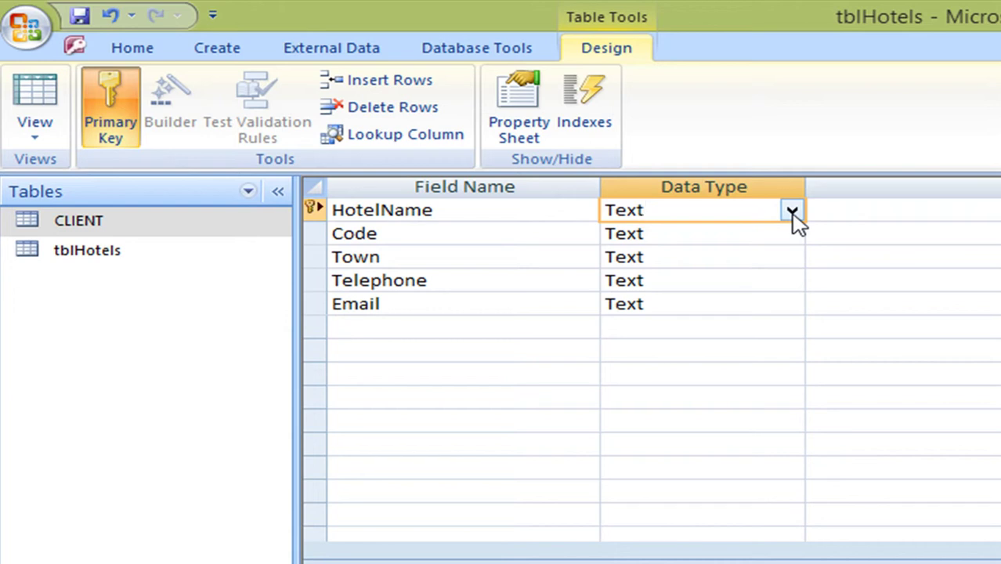
{"action": "left_click", "coordinate": [793, 214]}
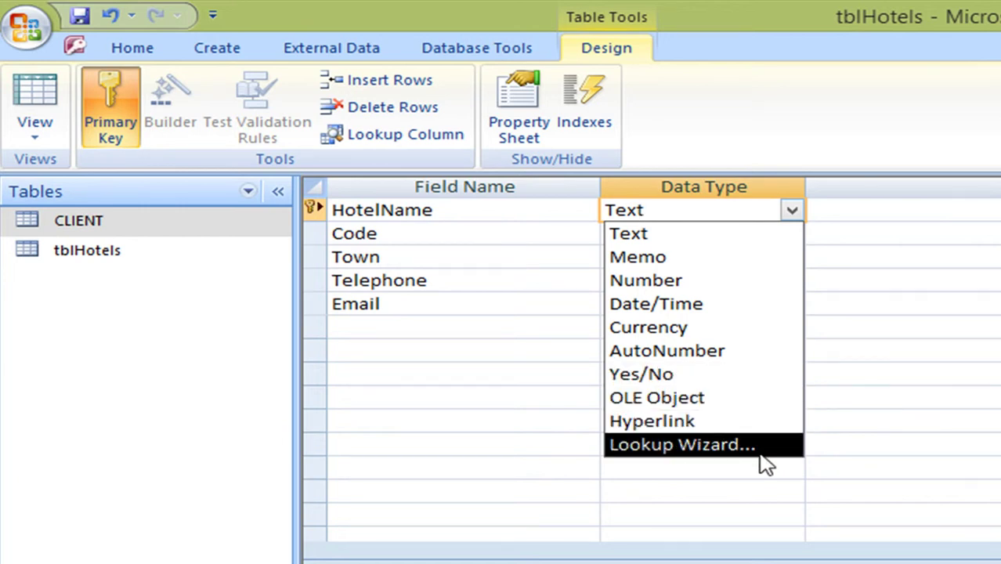
{"action": "left_click", "coordinate": [757, 206]}
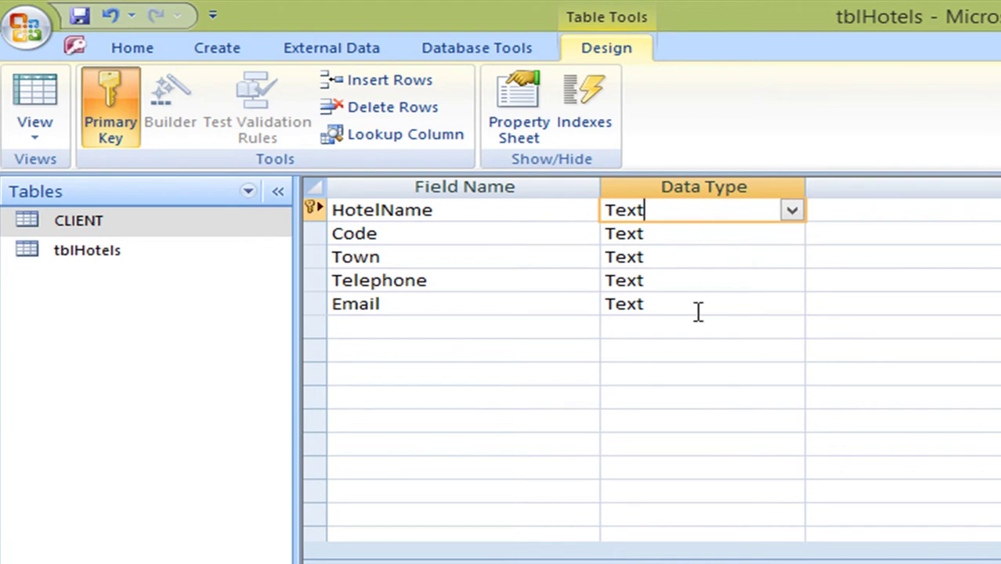
Select the HotelName field, close the HOTELS text file, and return to the tblHotels design in Access
{"action": "left_click", "coordinate": [477, 217]}
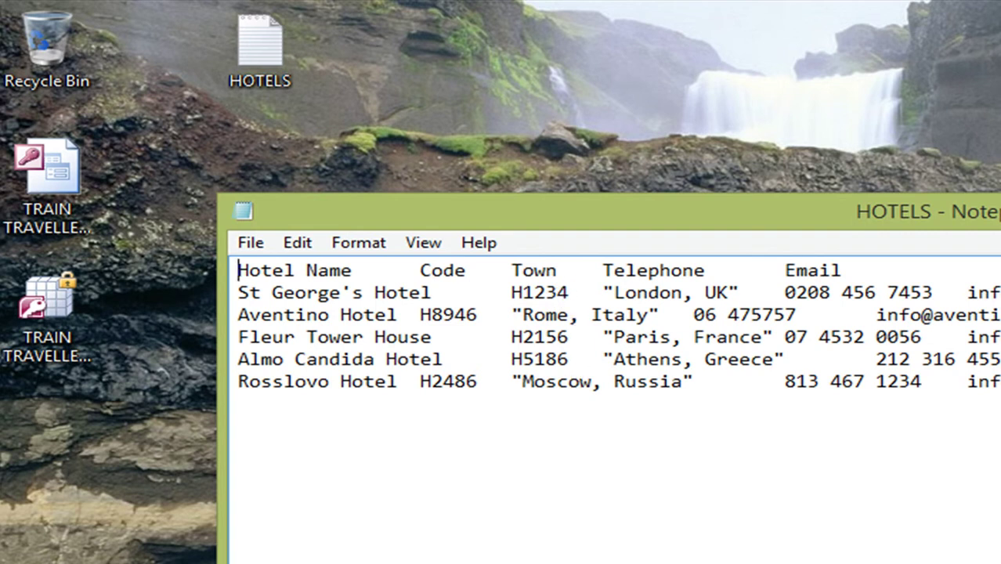
{"action": "key", "text": "alt+F4"}
{"action": "key", "text": "alt+Tab"}
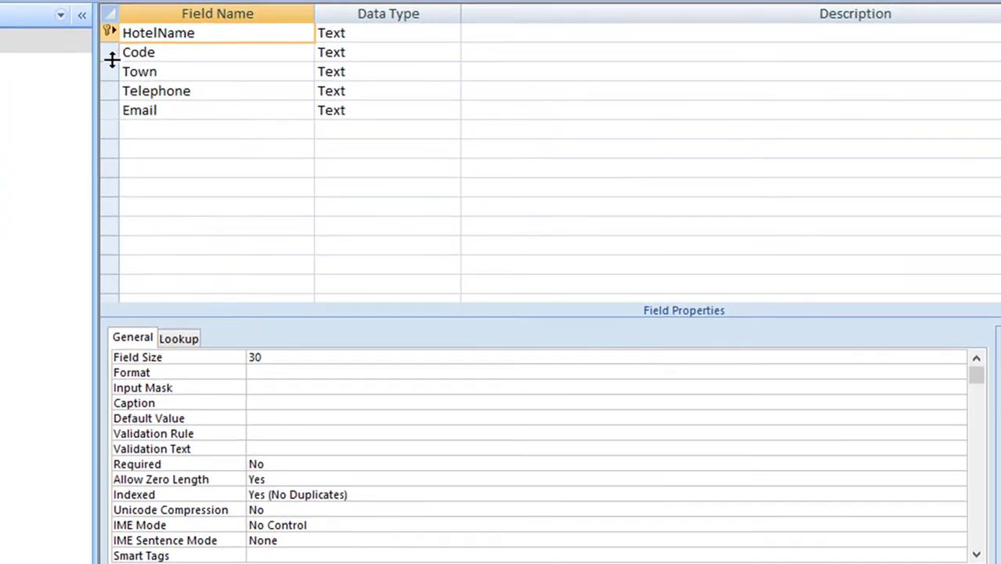
Set the field size of the Code field to 5 and of the Town field to 40
{"action": "left_click", "coordinate": [112, 56]}
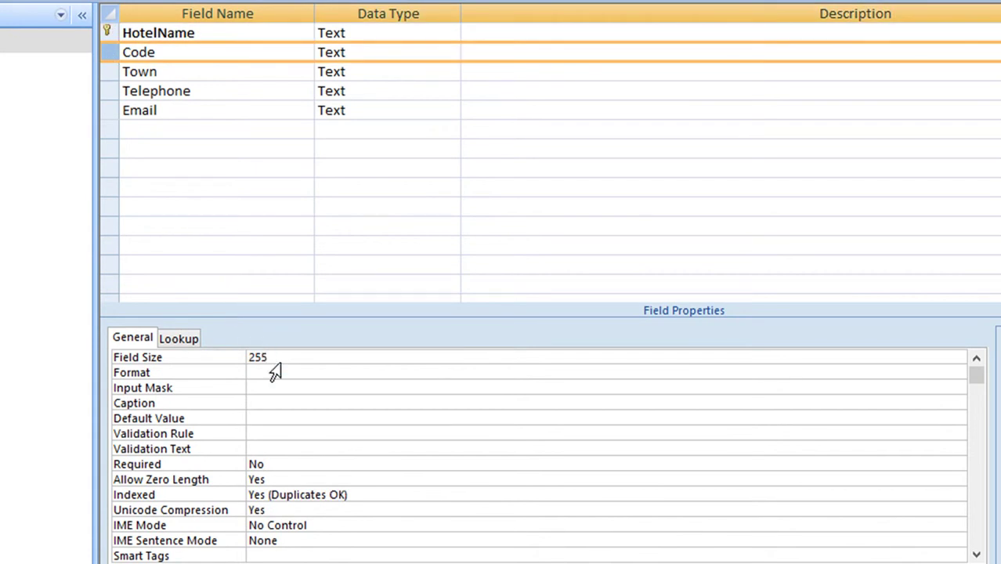
{"action": "left_click", "coordinate": [214, 358]}
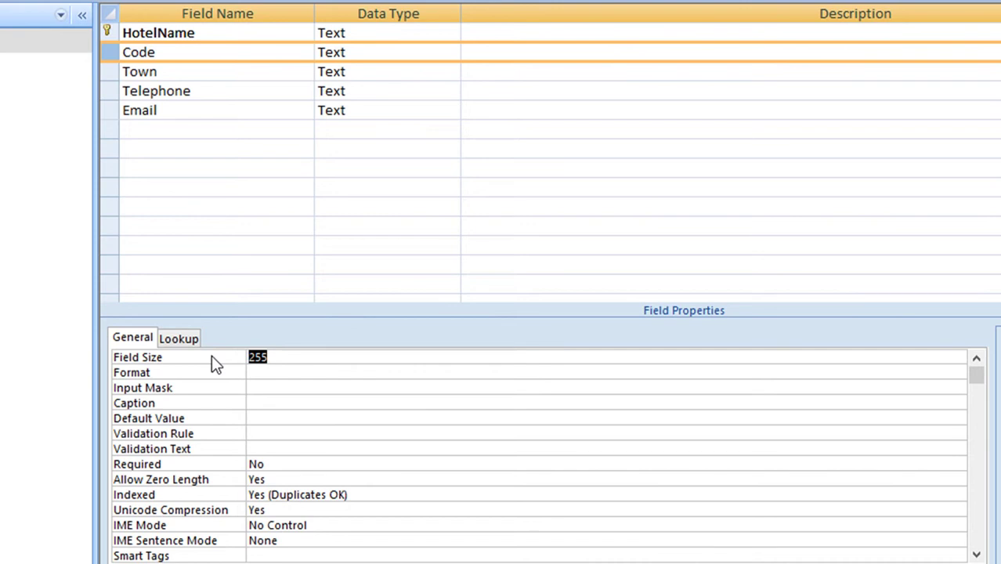
{"action": "type", "text": "5"}
{"action": "left_click", "coordinate": [115, 71]}
{"action": "left_click_drag", "start_coordinate": [301, 356], "coordinate": [236, 357]}
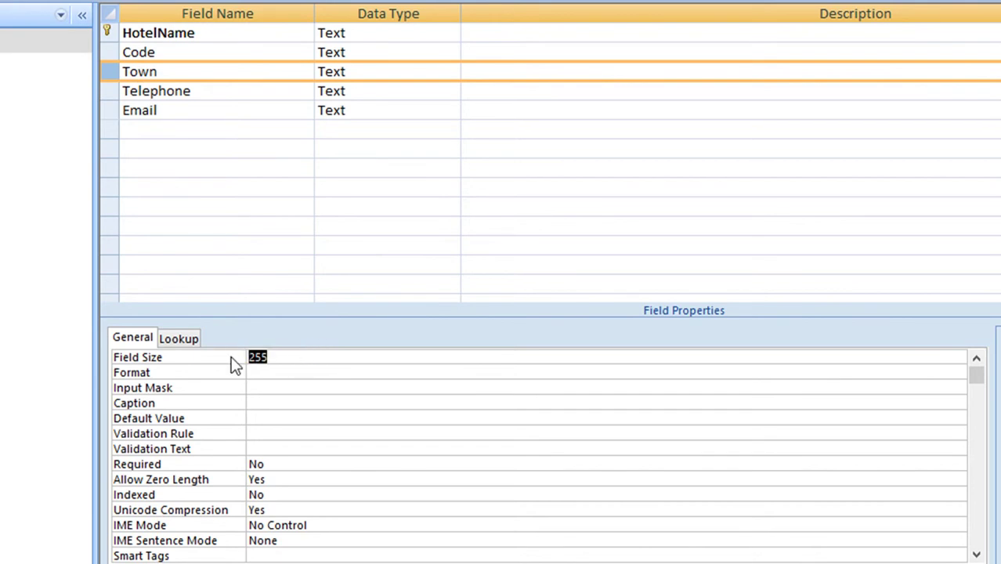
{"action": "type", "text": "40"}
Set the field size of the Telephone field to 10 and of the Email field to 25
{"action": "left_click", "coordinate": [110, 92]}
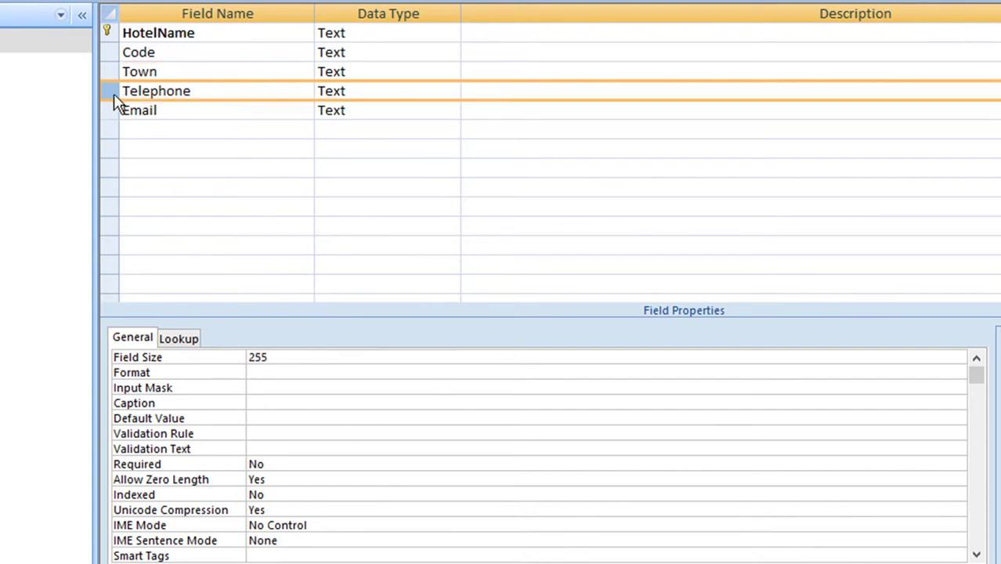
{"action": "left_click", "coordinate": [308, 361]}
{"action": "left_click_drag", "start_coordinate": [309, 361], "coordinate": [234, 374]}
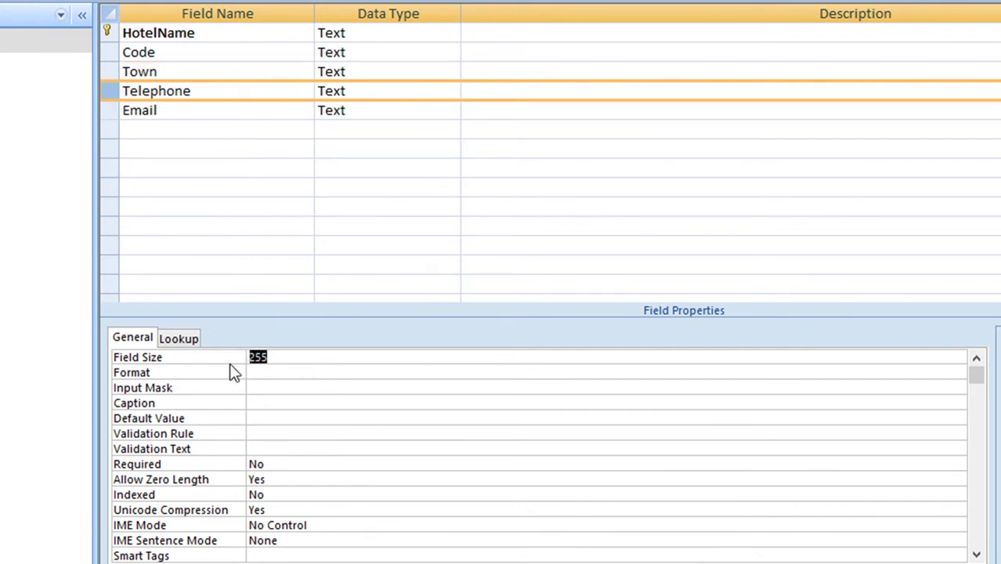
{"action": "type", "text": "10"}
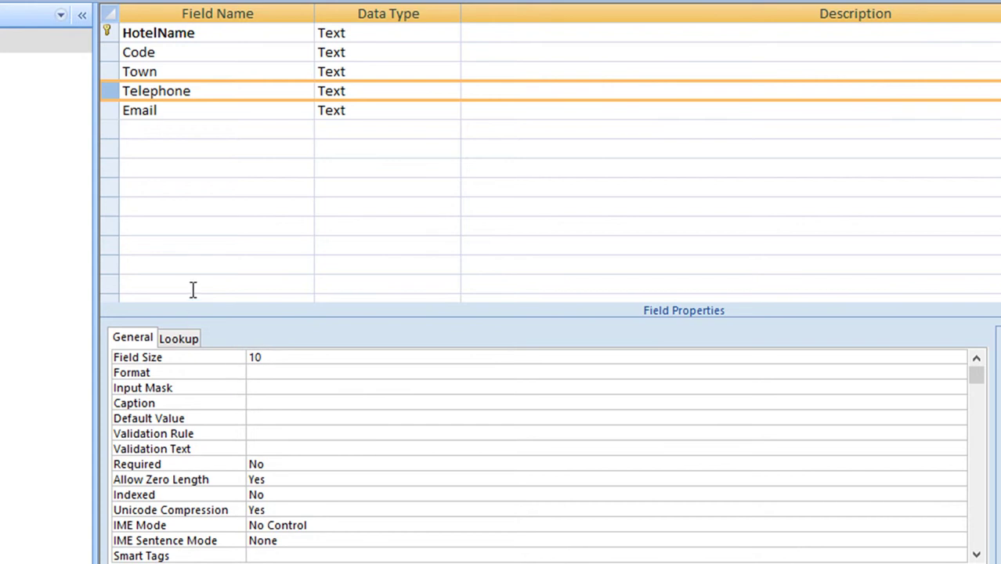
{"action": "left_click", "coordinate": [111, 110]}
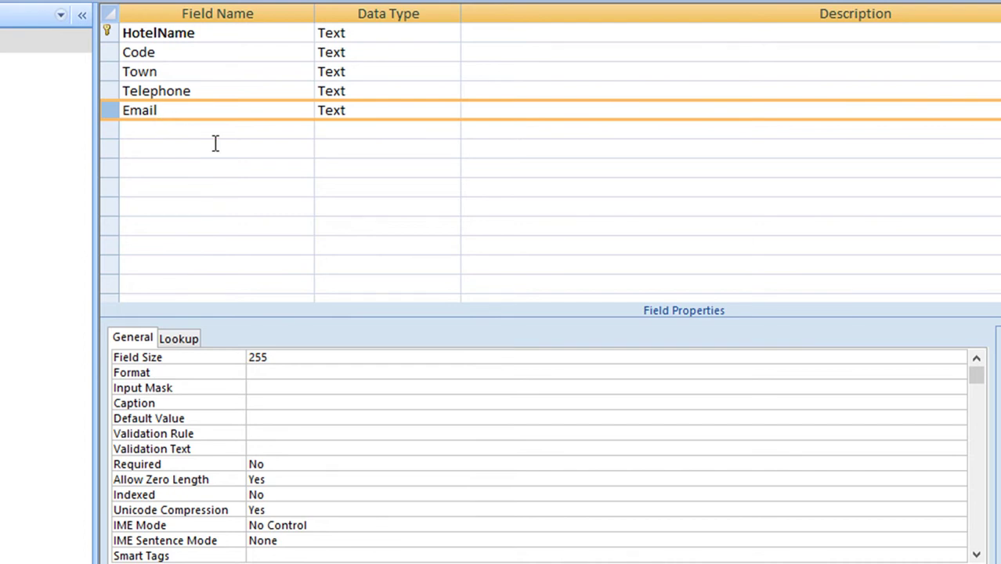
{"action": "left_click", "coordinate": [185, 358]}
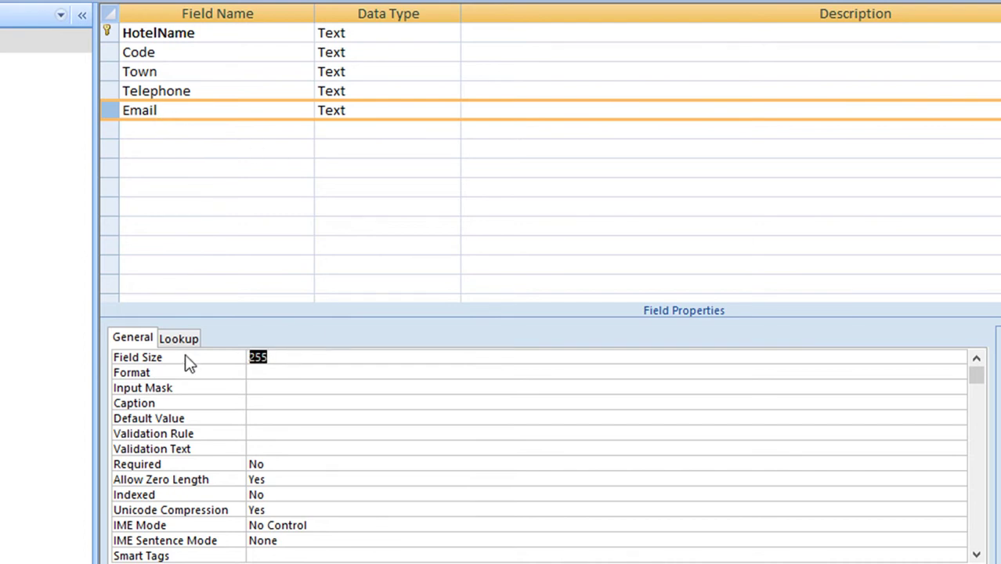
{"action": "type", "text": "25"}
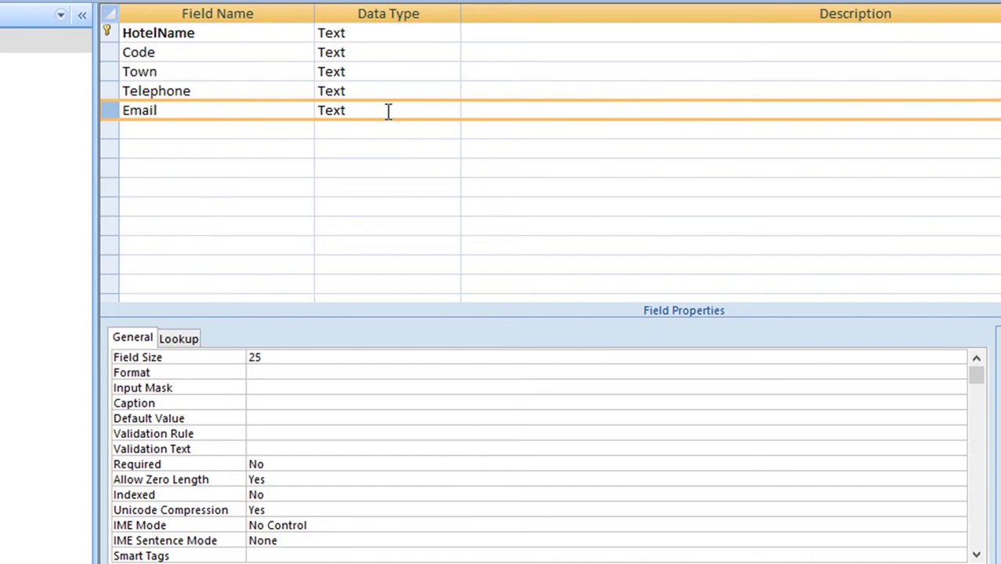
Remove the primary key from HotelName and select the Code field, consulting the HOTELS text file for the hotel codes
{"action": "left_click", "coordinate": [118, 53]}
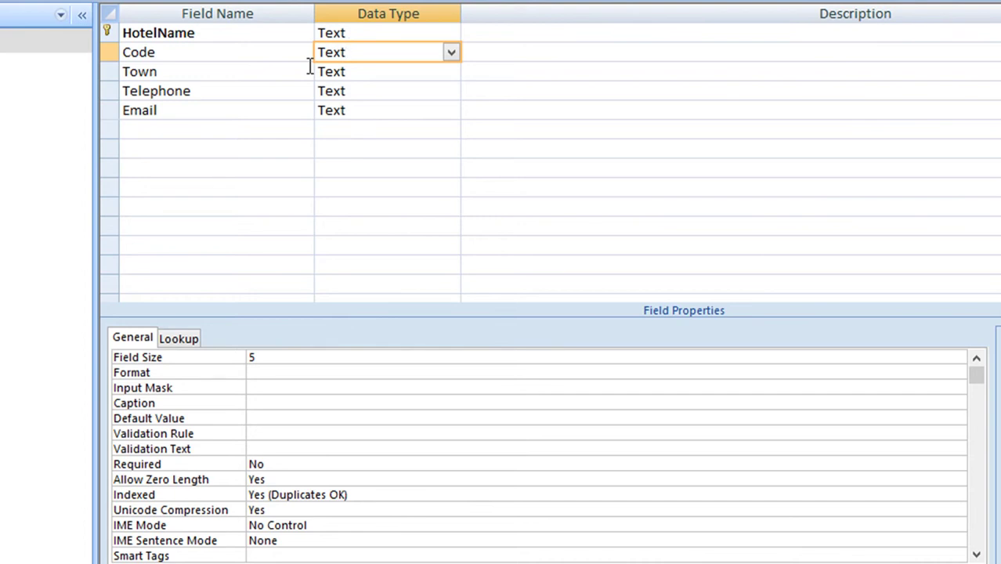
{"action": "left_click", "coordinate": [109, 35]}
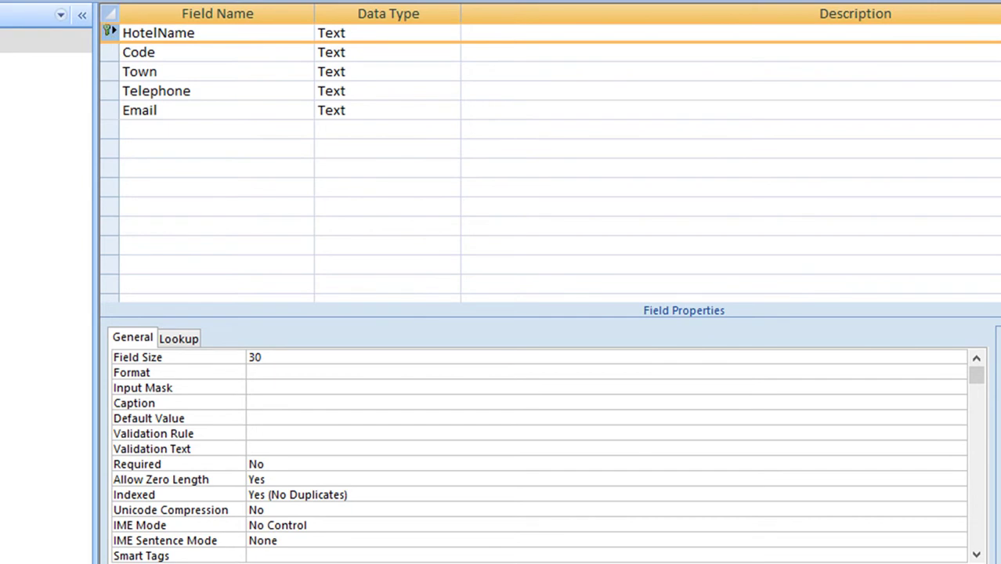
{"action": "left_click", "coordinate": [111, 52]}
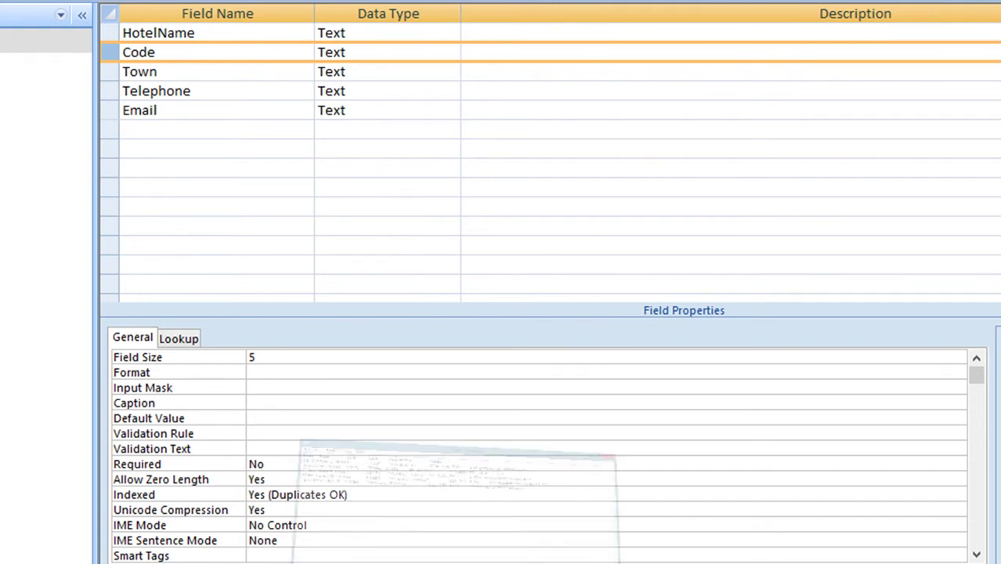
{"action": "key", "text": "alt+Tab"}
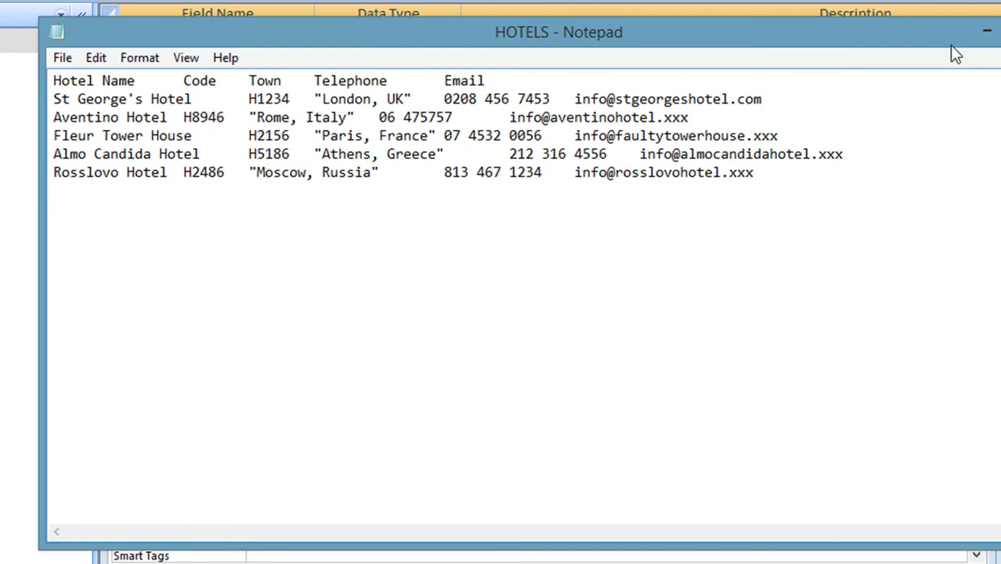
{"action": "left_click", "coordinate": [985, 35]}
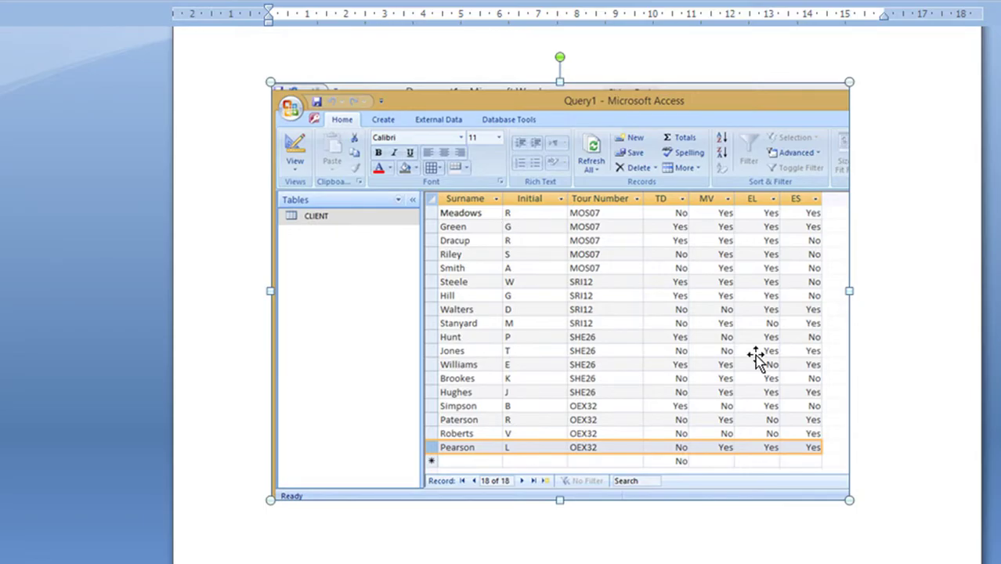
Switch to Word, paste the tblHotels design screenshot below the query picture, and crop off its taskbar and the area beyond the Data Type column
{"action": "scroll", "coordinate": [632, 334], "scroll_direction": "down", "scroll_amount": 5}
{"action": "left_click", "coordinate": [585, 421]}
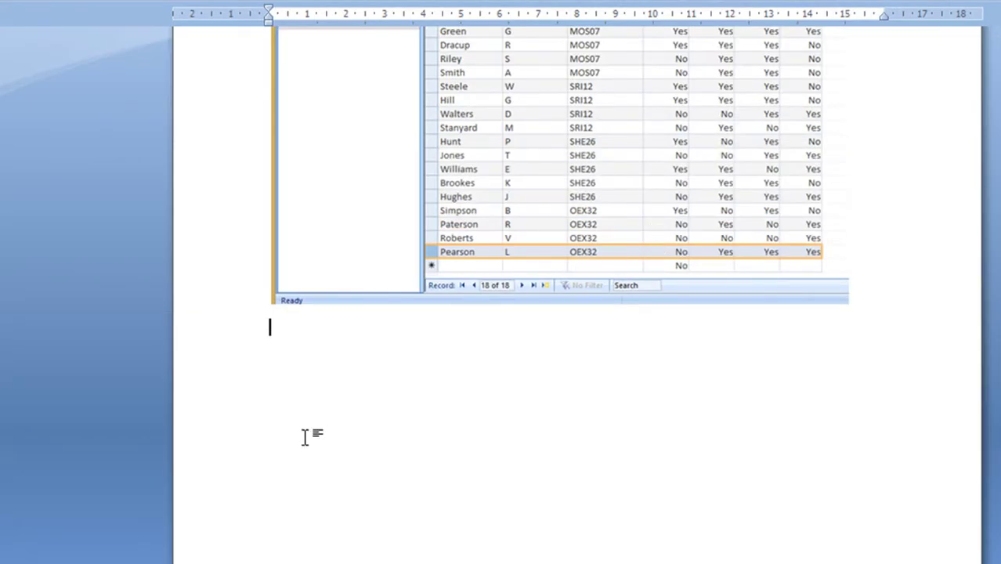
{"action": "key", "text": "ctrl+v"}
{"action": "left_click", "coordinate": [586, 352]}
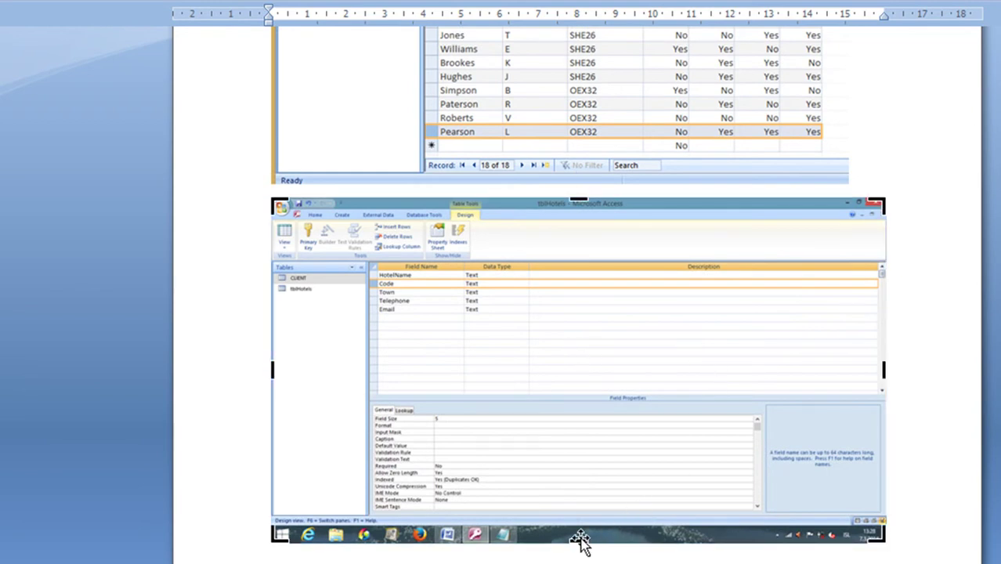
{"action": "left_click_drag", "start_coordinate": [580, 541], "coordinate": [578, 515]}
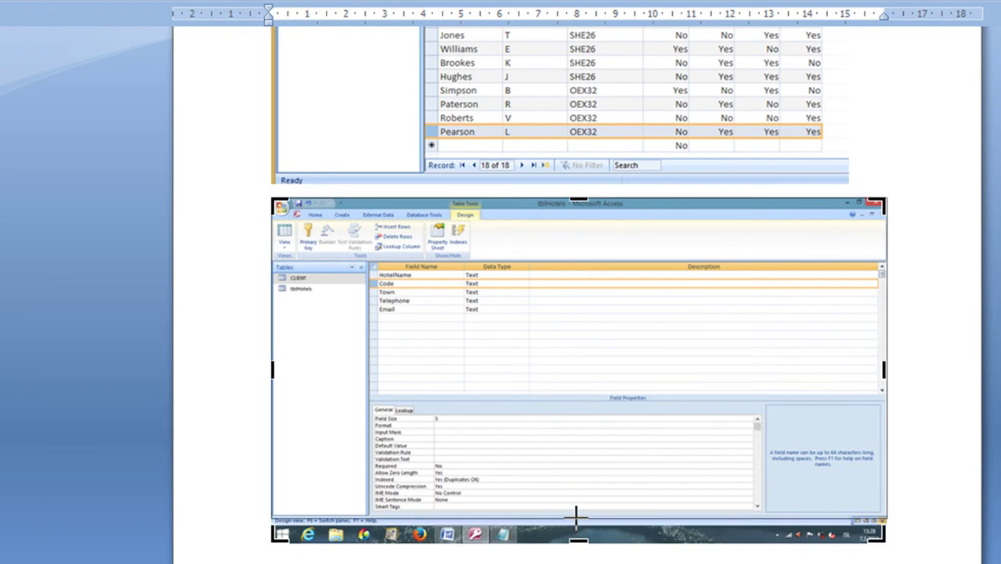
{"action": "left_click_drag", "start_coordinate": [882, 357], "coordinate": [553, 390]}
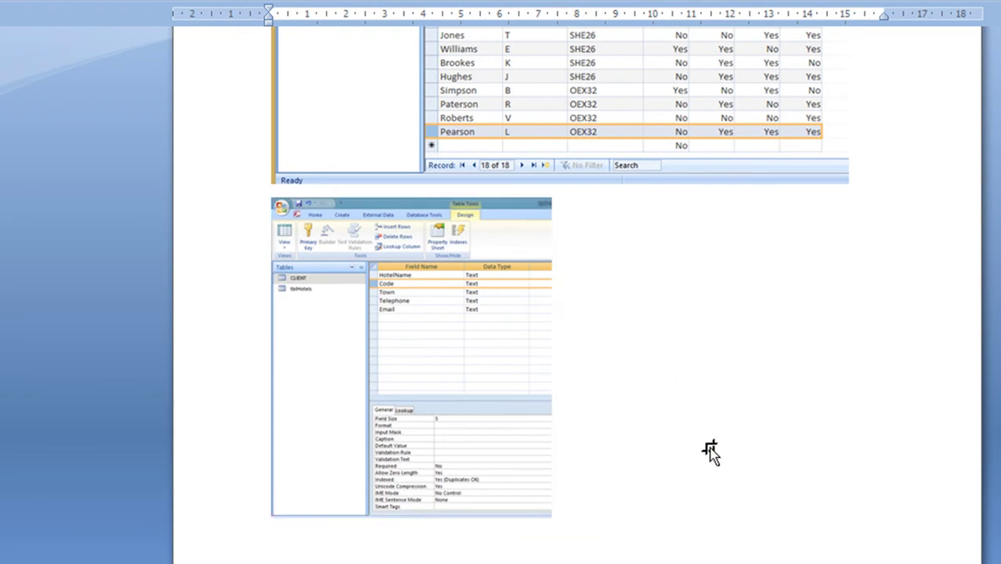
Enlarge the cropped tblHotels screenshot proportionally and put the text cursor after it
{"action": "left_click", "coordinate": [472, 358]}
{"action": "left_click_drag", "start_coordinate": [553, 516], "coordinate": [679, 563]}
{"action": "scroll", "coordinate": [744, 463], "scroll_direction": "down", "scroll_amount": 5}
{"action": "scroll", "coordinate": [724, 466], "scroll_direction": "up", "scroll_amount": 2}
{"action": "left_click", "coordinate": [818, 351]}
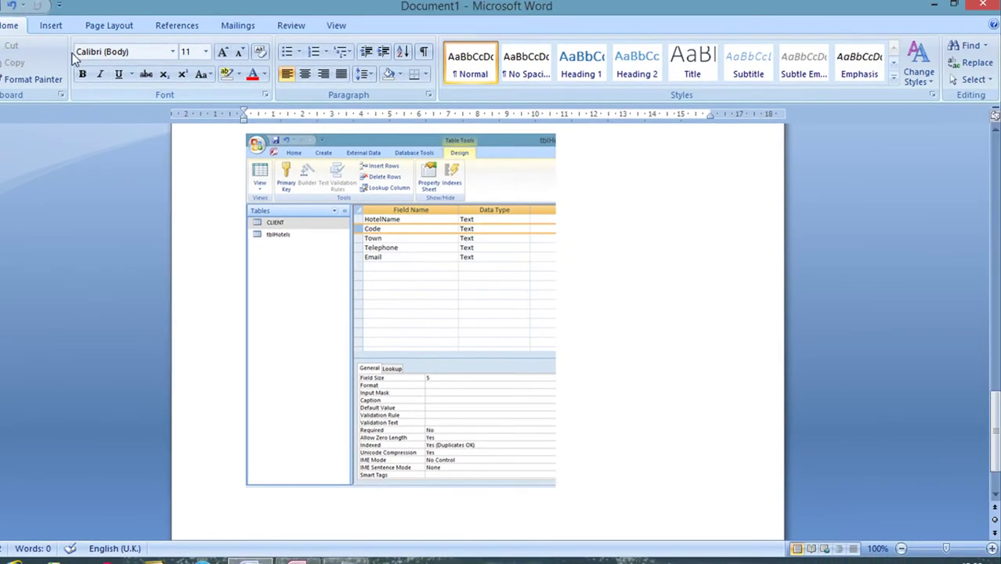
Insert a simple text box, shorten it to about 2.67 cm high, and place it to the right of the tblHotels screenshot
{"action": "left_click", "coordinate": [50, 25]}
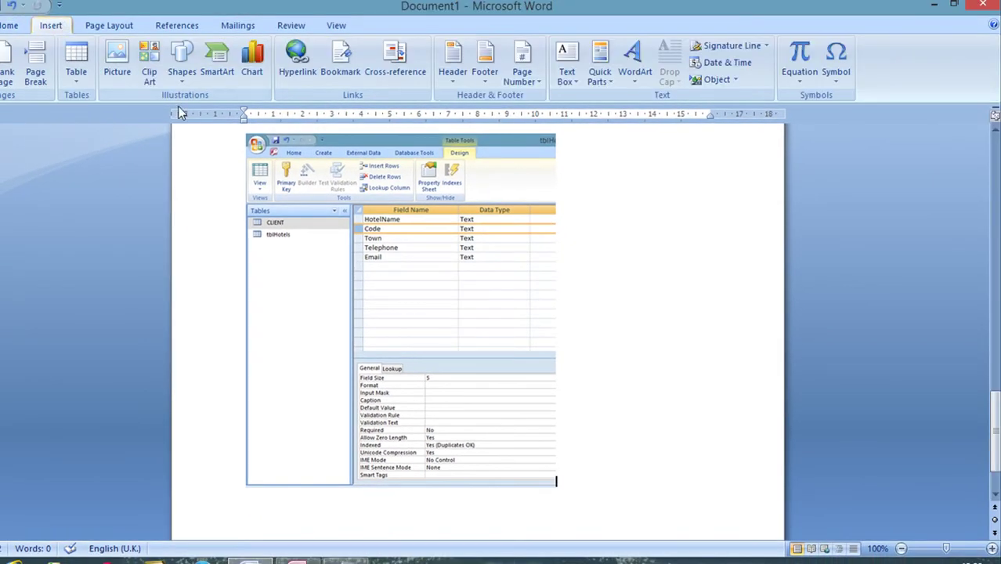
{"action": "left_click", "coordinate": [567, 72]}
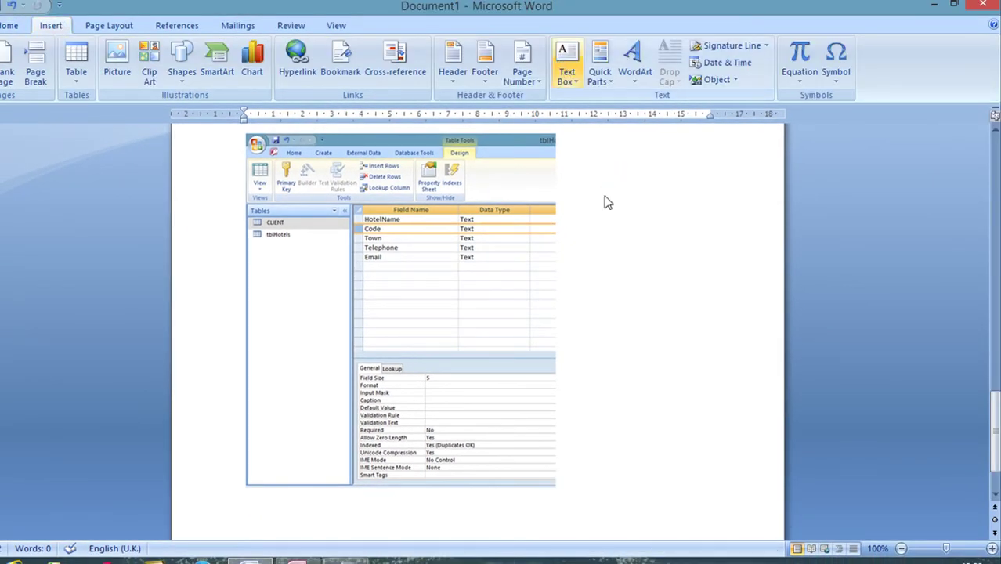
{"action": "left_click", "coordinate": [602, 140]}
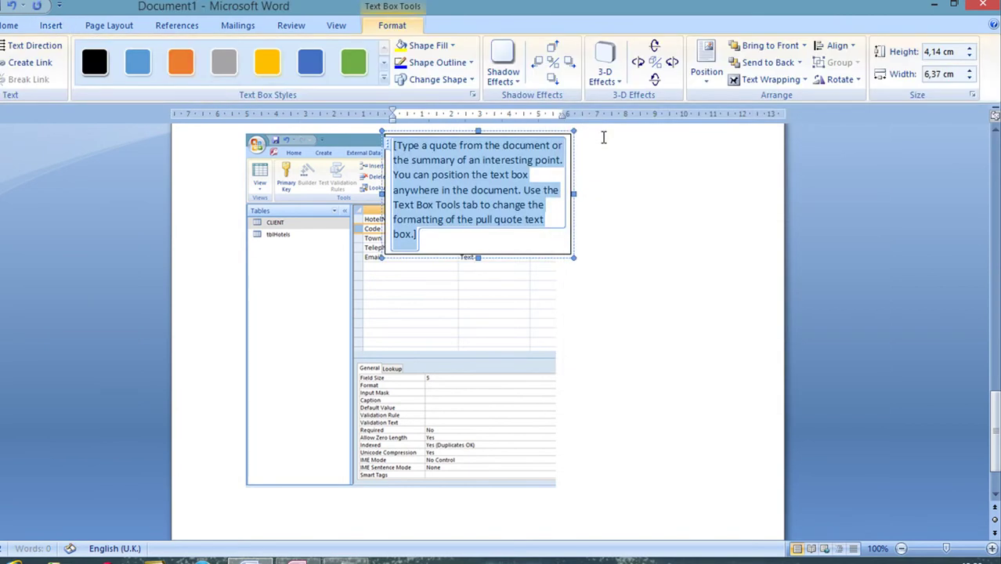
{"action": "left_click_drag", "start_coordinate": [480, 257], "coordinate": [476, 210]}
{"action": "left_click_drag", "start_coordinate": [440, 134], "coordinate": [623, 219]}
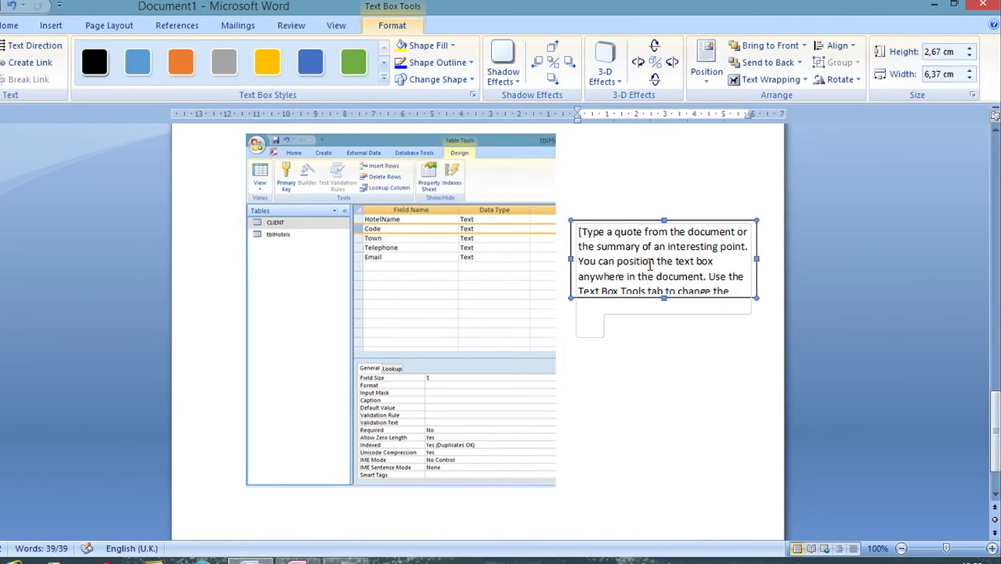
Replace the text box's placeholder with "I have chosen the Code field as it is unique for the records in the table."
{"action": "left_click", "coordinate": [649, 284]}
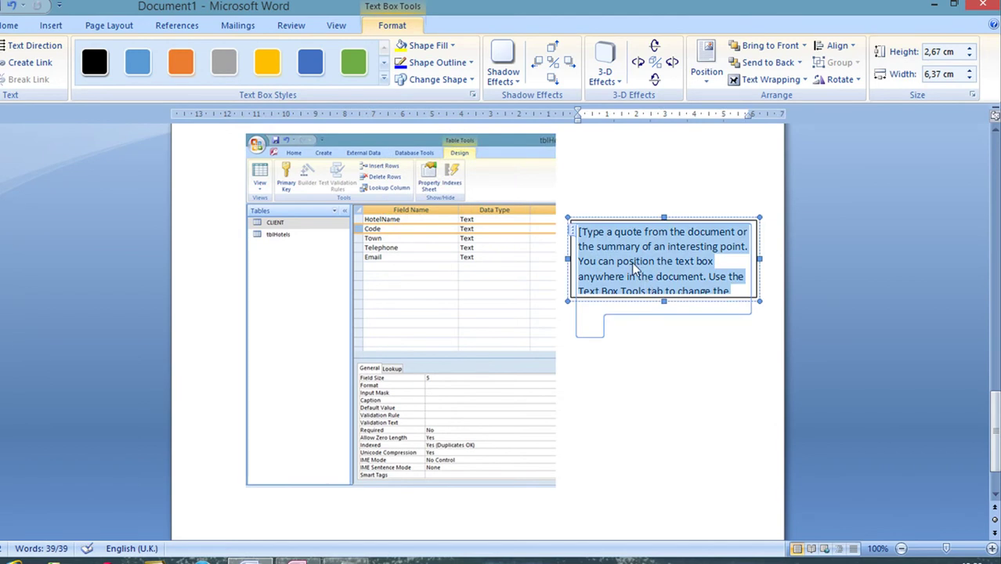
{"action": "type", "text": "I hav"}
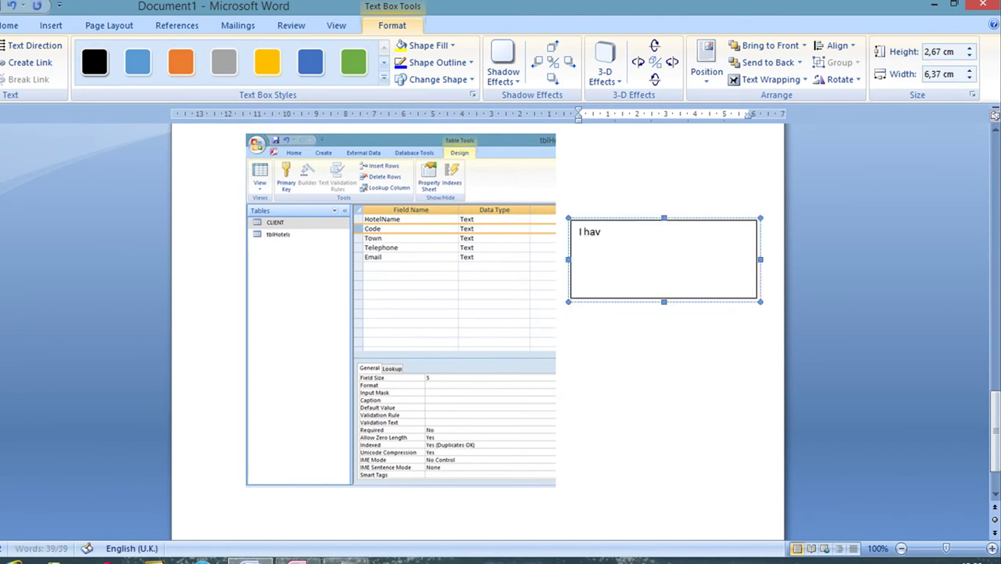
{"action": "type", "text": "e chosen the "}
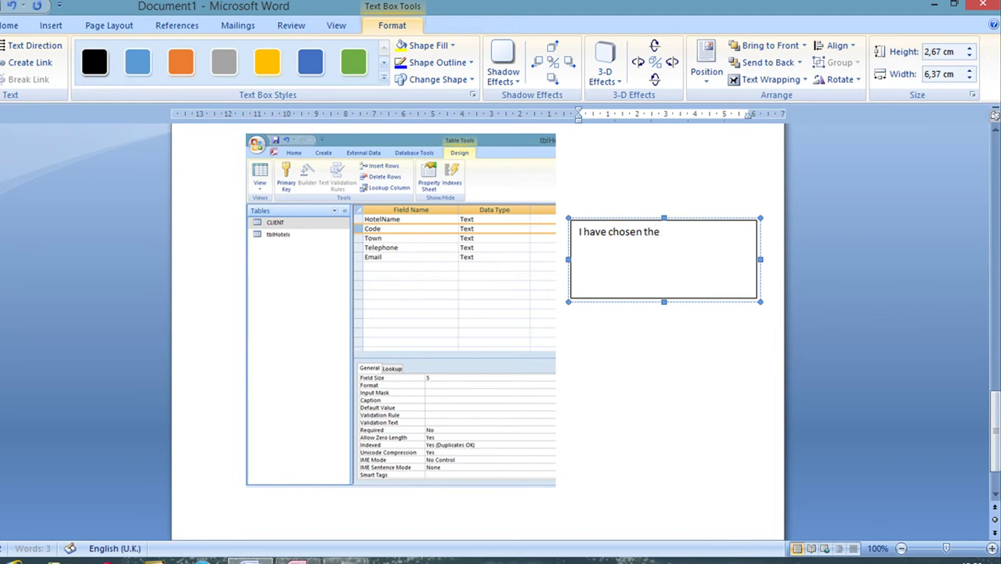
{"action": "type", "text": "Code field as it is unique for the r"}
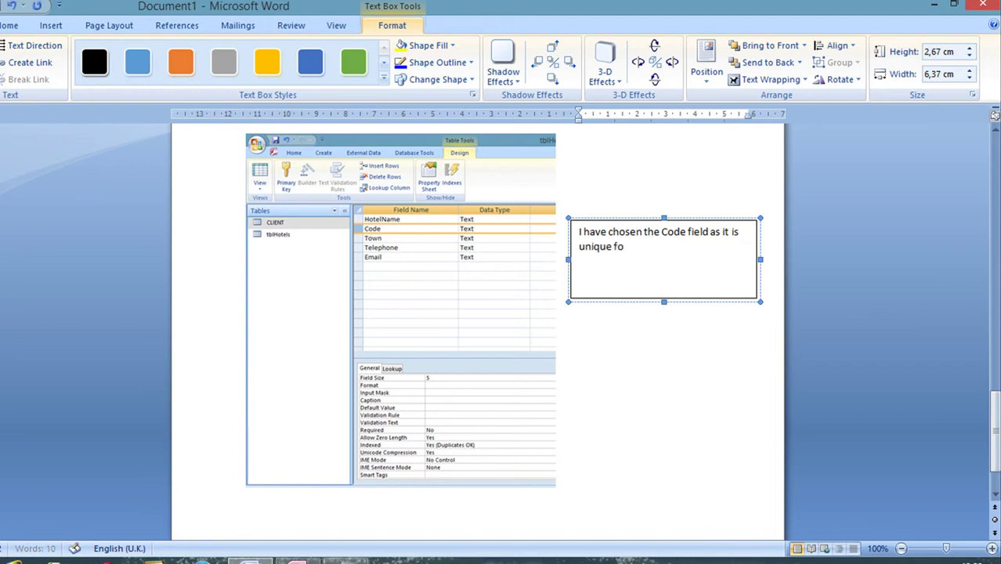
{"action": "type", "text": "ecor"}
{"action": "key", "text": "BackSpace"}
{"action": "type", "text": "rds in the table."}
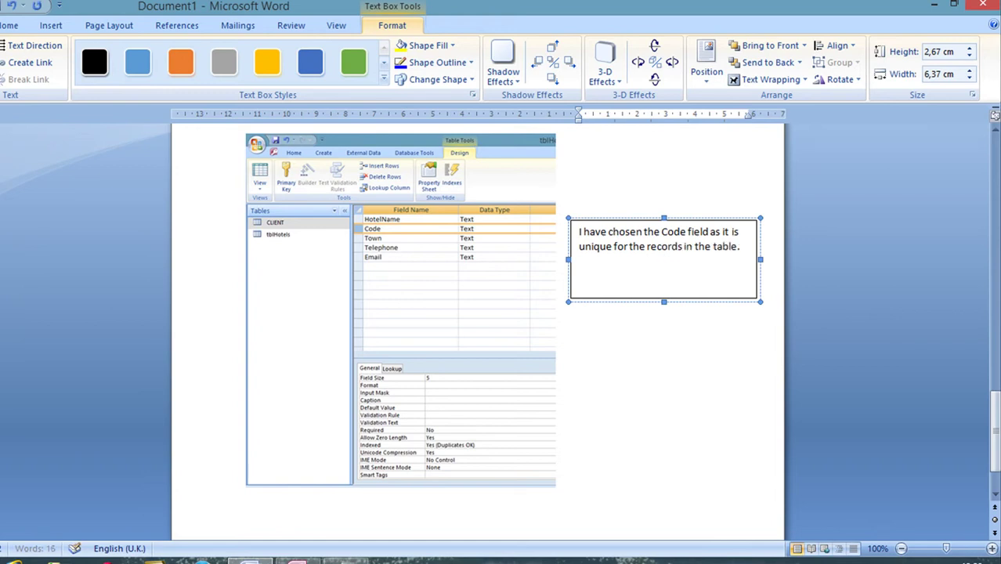
Draw an arrow about 7.5 cm wide and 2.1 cm high from the text box's lower edge to the Town row just below Code
{"action": "left_click", "coordinate": [571, 169]}
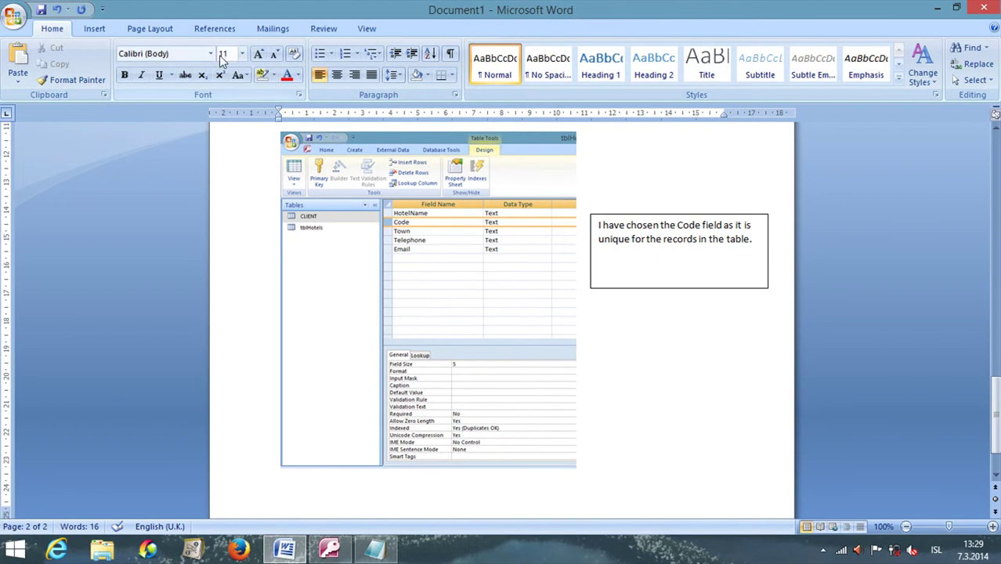
{"action": "left_click", "coordinate": [97, 30]}
{"action": "left_click", "coordinate": [219, 72]}
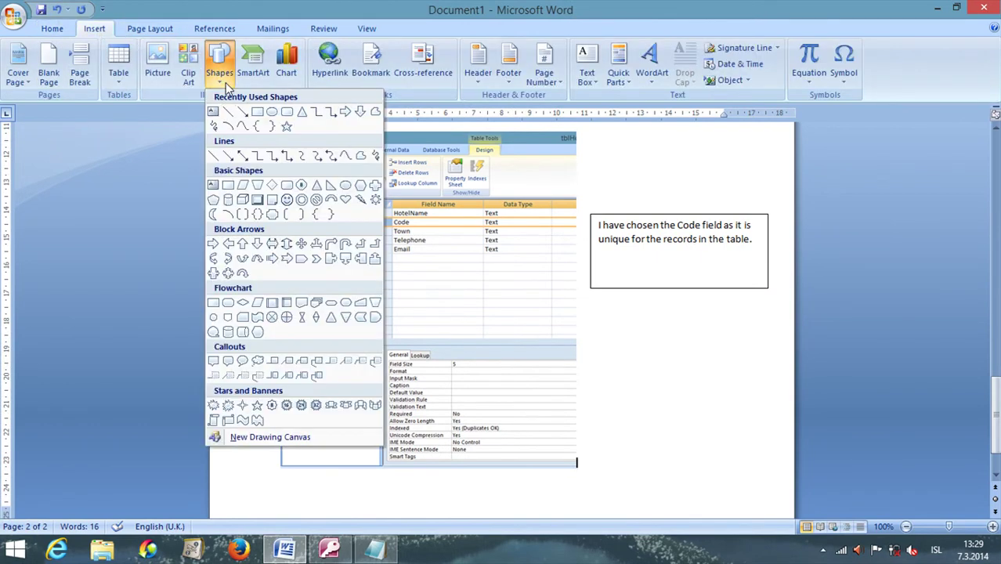
{"action": "left_click", "coordinate": [243, 110]}
{"action": "left_click_drag", "start_coordinate": [625, 289], "coordinate": [415, 232]}
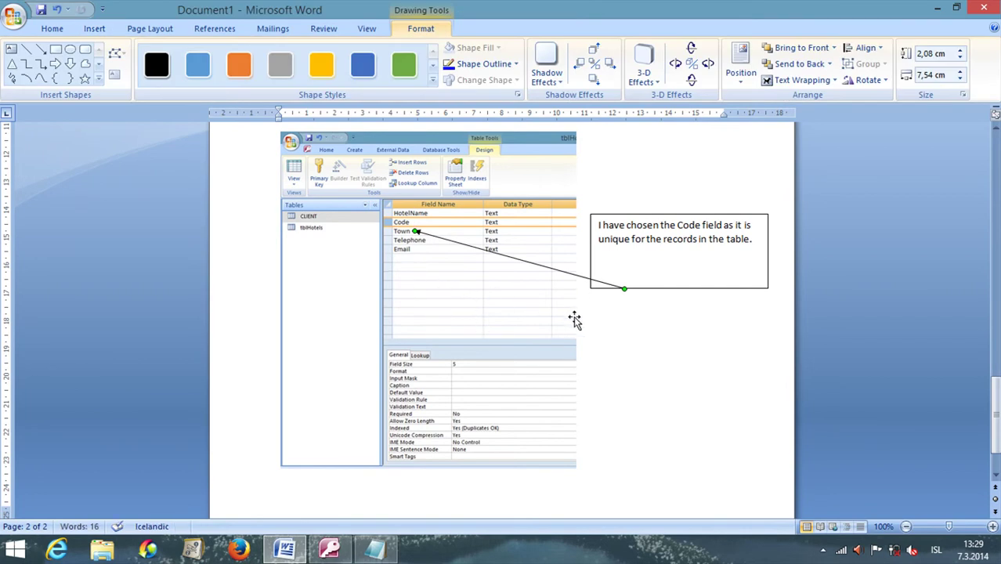
Switch to Access and narrow the navigation pane beside the tblHotels design
{"action": "left_click", "coordinate": [329, 549]}
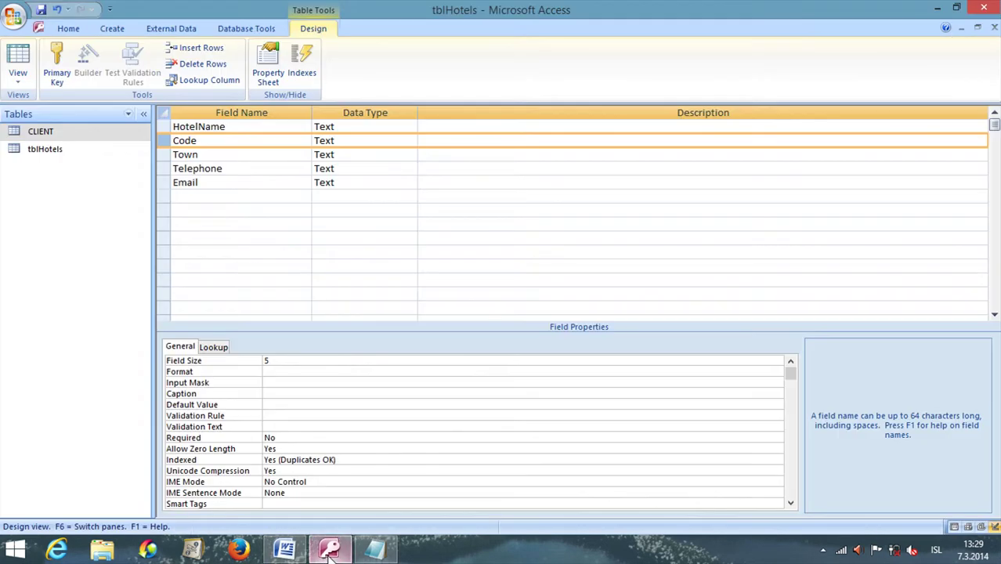
{"action": "left_click", "coordinate": [144, 114]}
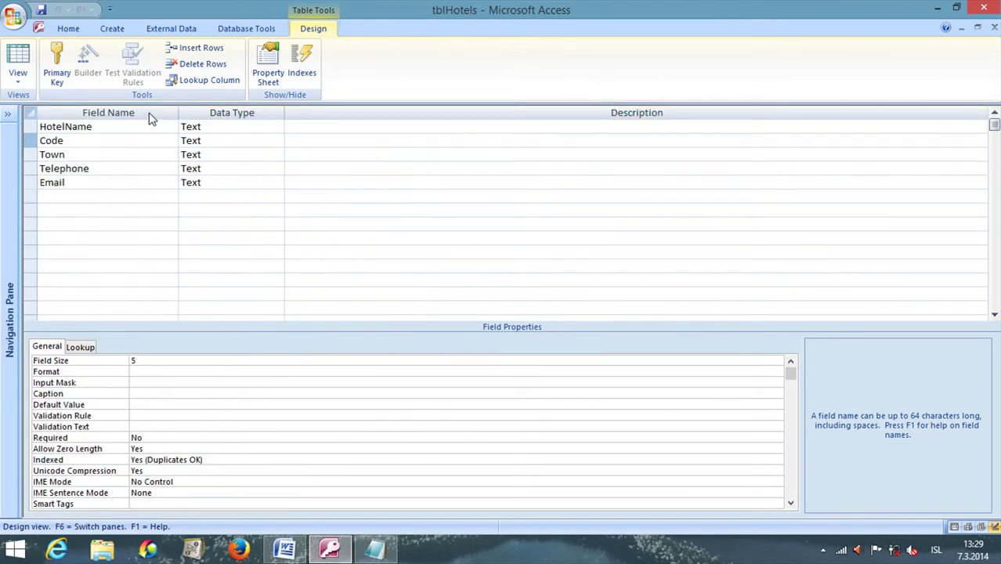
{"action": "left_click", "coordinate": [7, 115]}
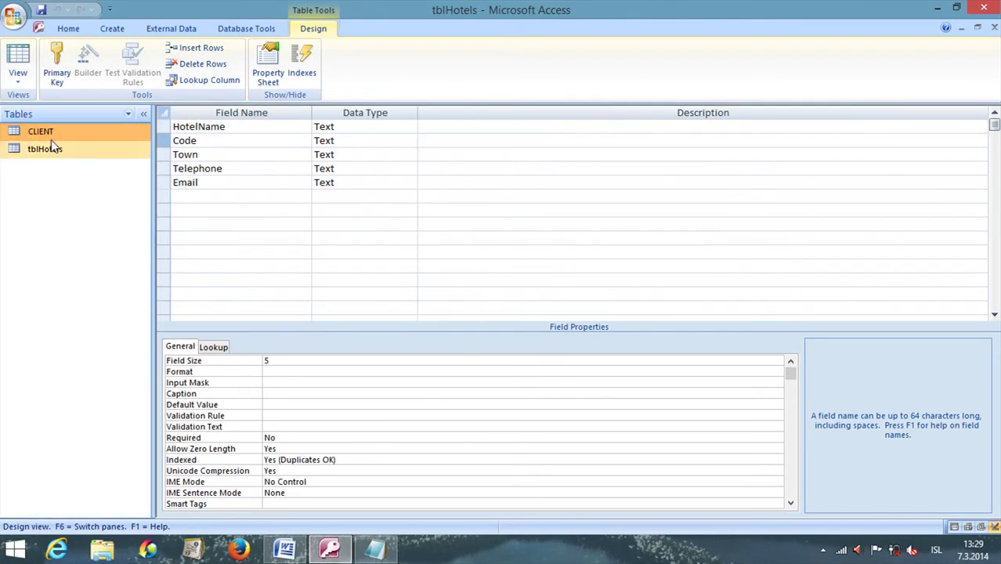
{"action": "left_click_drag", "start_coordinate": [154, 171], "coordinate": [106, 174]}
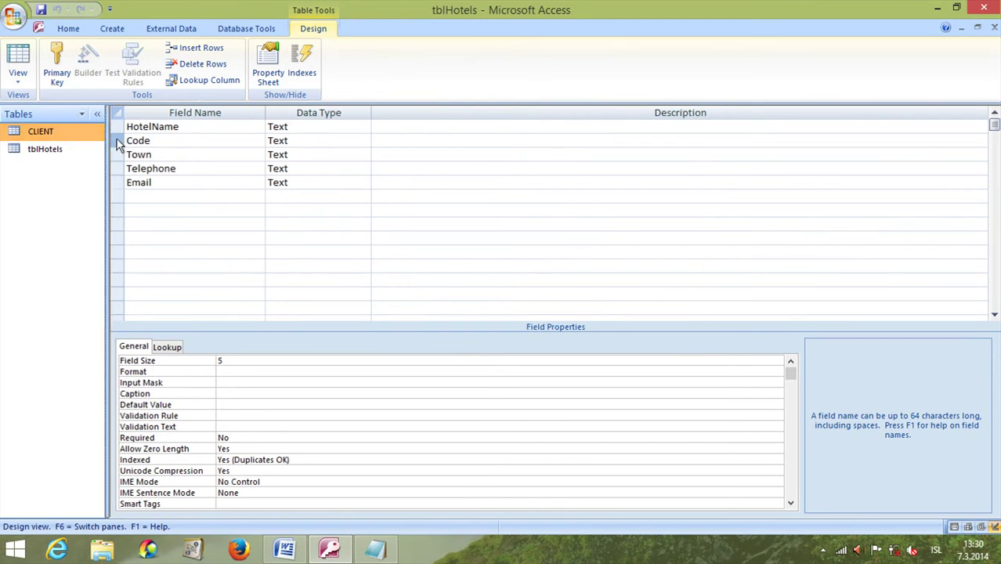
Make the Code field the primary key of tblHotels and reduce the Access window to reach the Word document
{"action": "left_click", "coordinate": [117, 141]}
{"action": "left_click", "coordinate": [60, 65]}
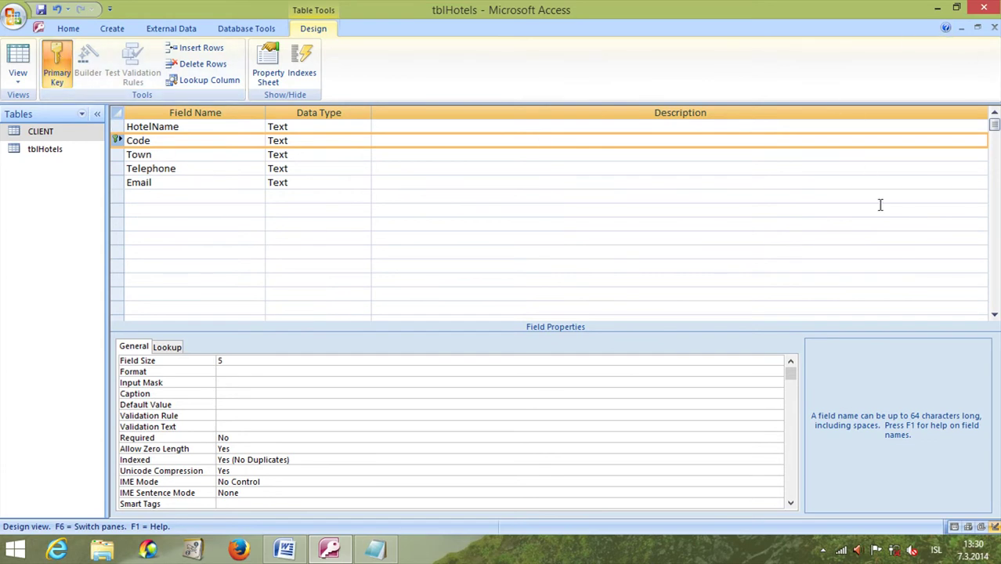
{"action": "left_click", "coordinate": [957, 7]}
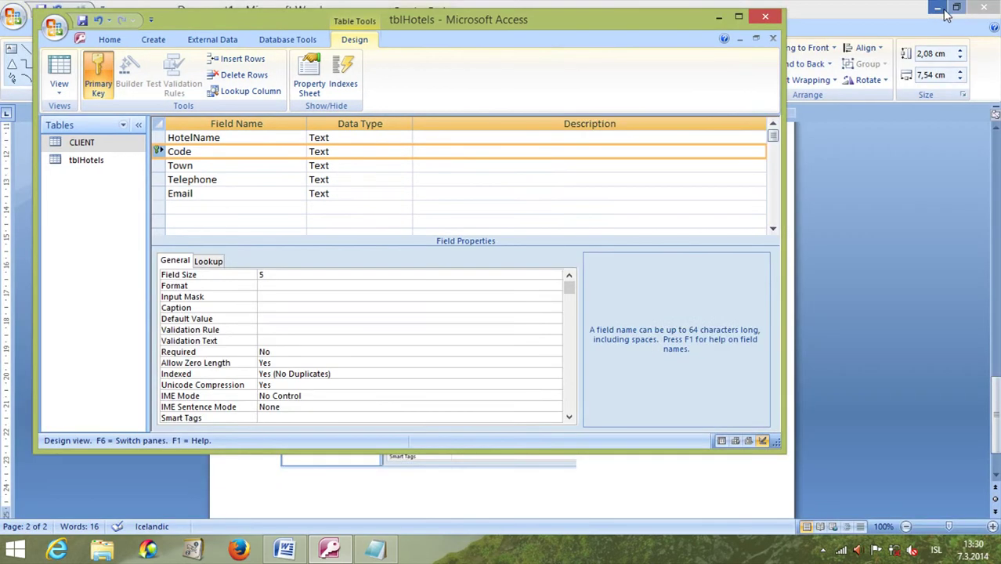
Replace the tblHotels design picture in Word with a full-screen capture showing Code as the primary key
{"action": "left_click", "coordinate": [851, 203]}
{"action": "left_click", "coordinate": [498, 347]}
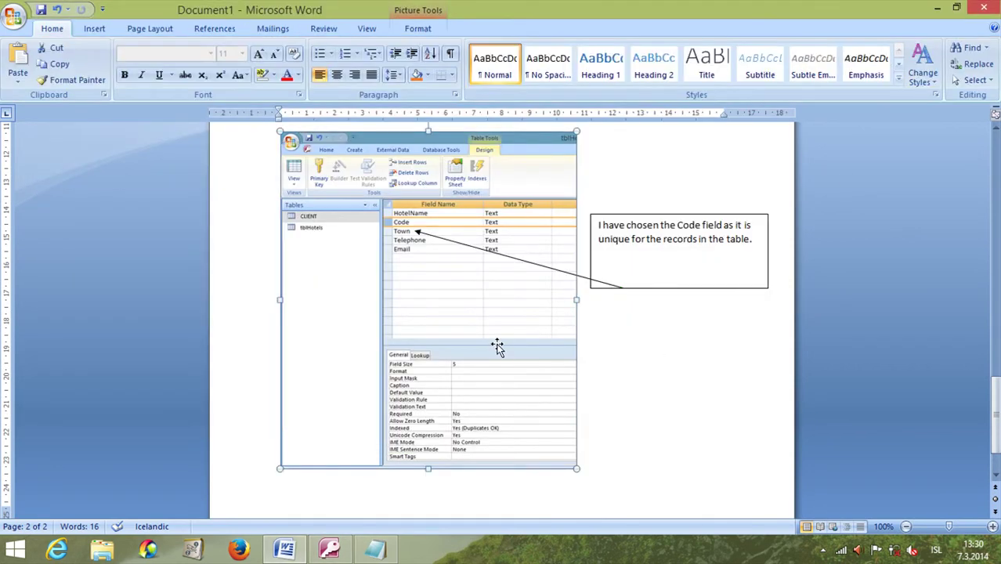
{"action": "key", "text": "Delete"}
{"action": "key", "text": "ctrl+v"}
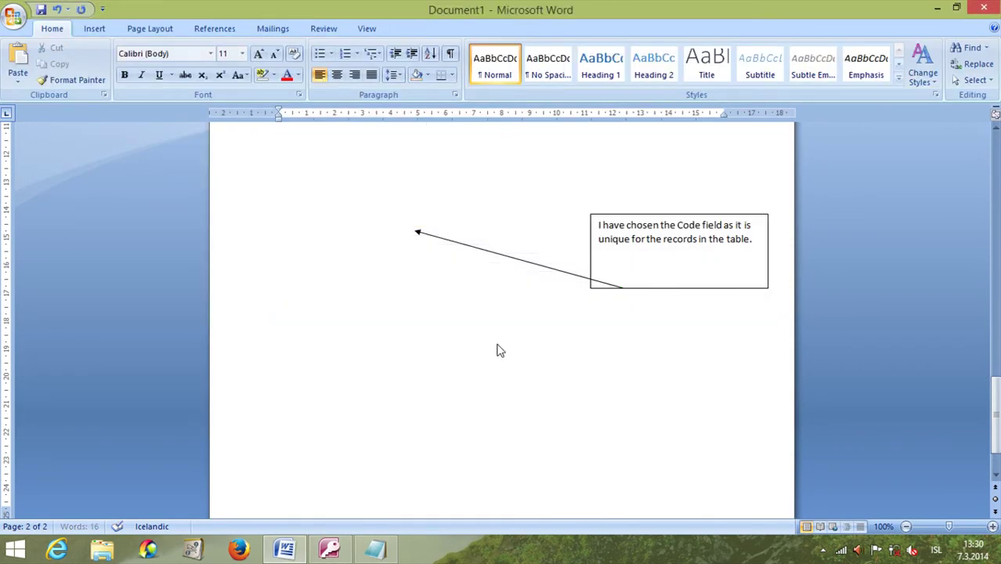
{"action": "left_click", "coordinate": [509, 224]}
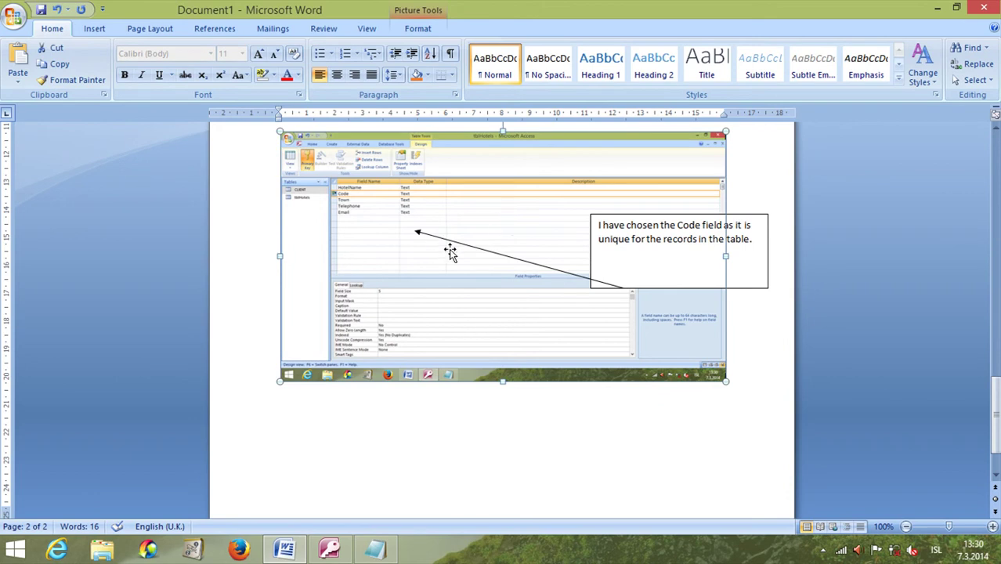
Move the arrow so its tip sits just below Code in the new picture, and attach its tail to the text box's left edge
{"action": "left_click_drag", "start_coordinate": [475, 249], "coordinate": [418, 217]}
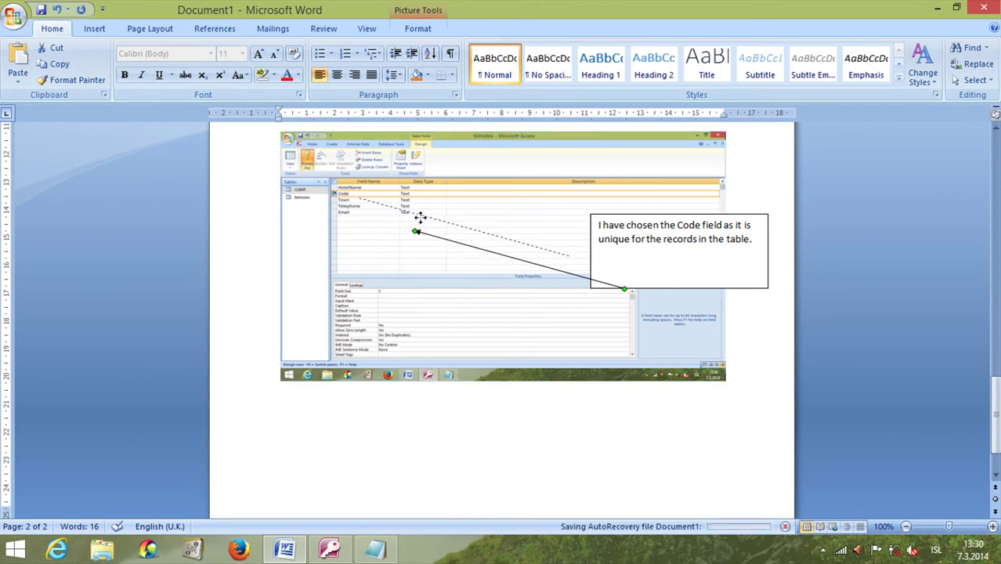
{"action": "mouse_move", "coordinate": [568, 255]}
{"action": "left_mouse_down"}
{"action": "mouse_move", "coordinate": [577, 231]}
{"action": "mouse_move", "coordinate": [591, 231]}
{"action": "left_mouse_up"}
{"action": "left_click", "coordinate": [567, 453]}
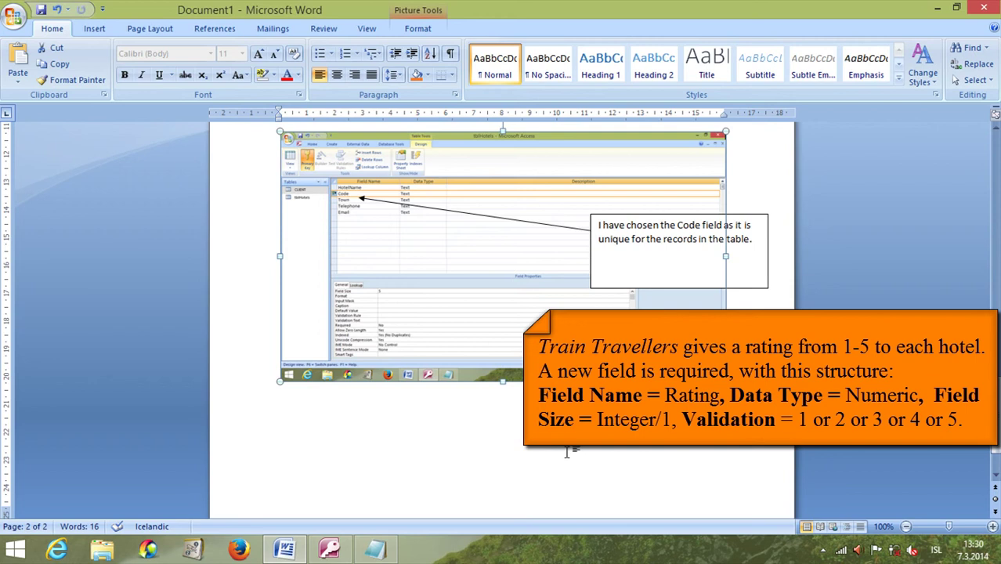
Switch to Access and add a field named Rating below Email in the tblHotels design
{"action": "left_click", "coordinate": [329, 548]}
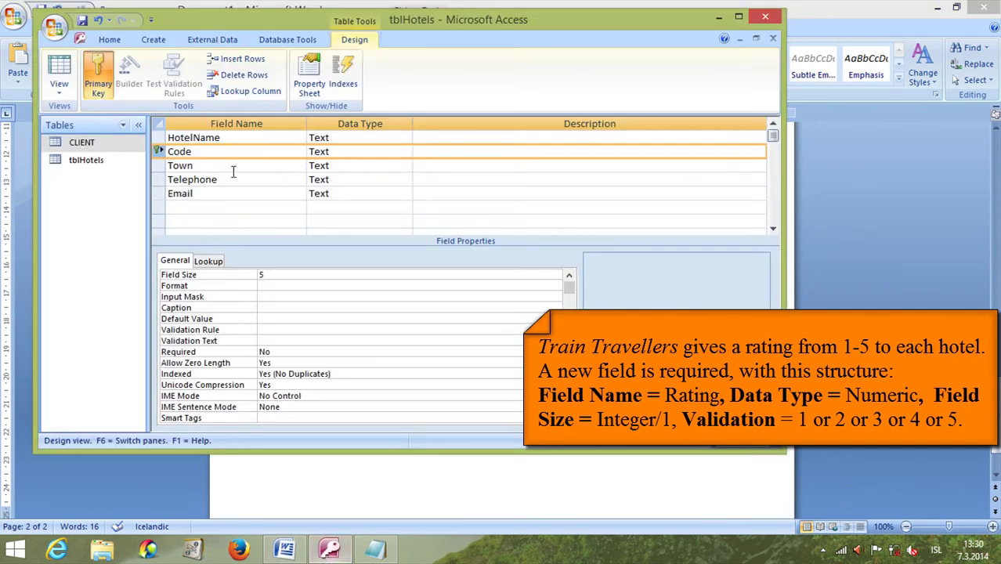
{"action": "left_click", "coordinate": [183, 210]}
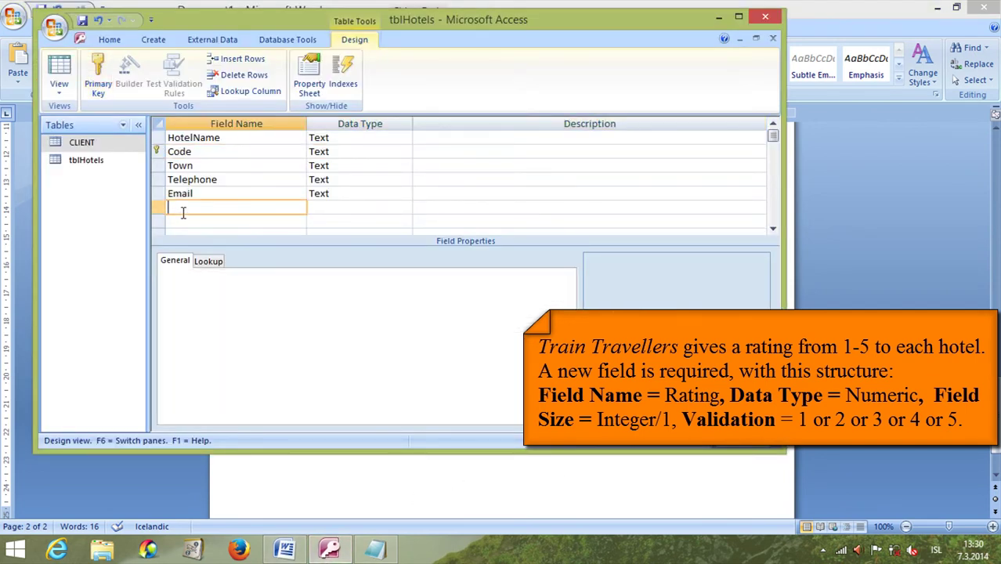
{"action": "type", "text": "Rating"}
{"action": "left_click", "coordinate": [312, 206]}
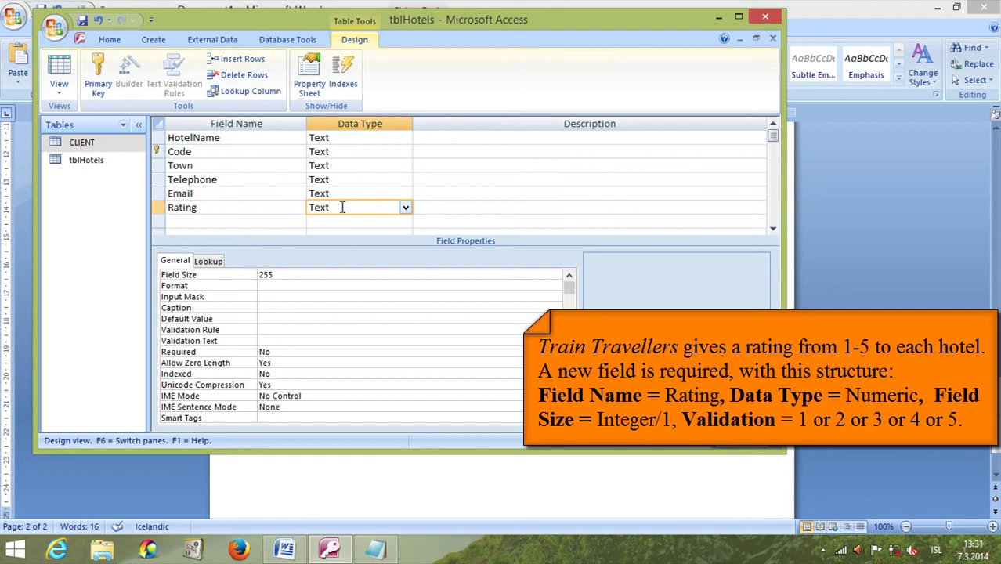
Start the Lookup Wizard as the Rating field's data type and choose to type in the values
{"action": "left_click", "coordinate": [404, 208]}
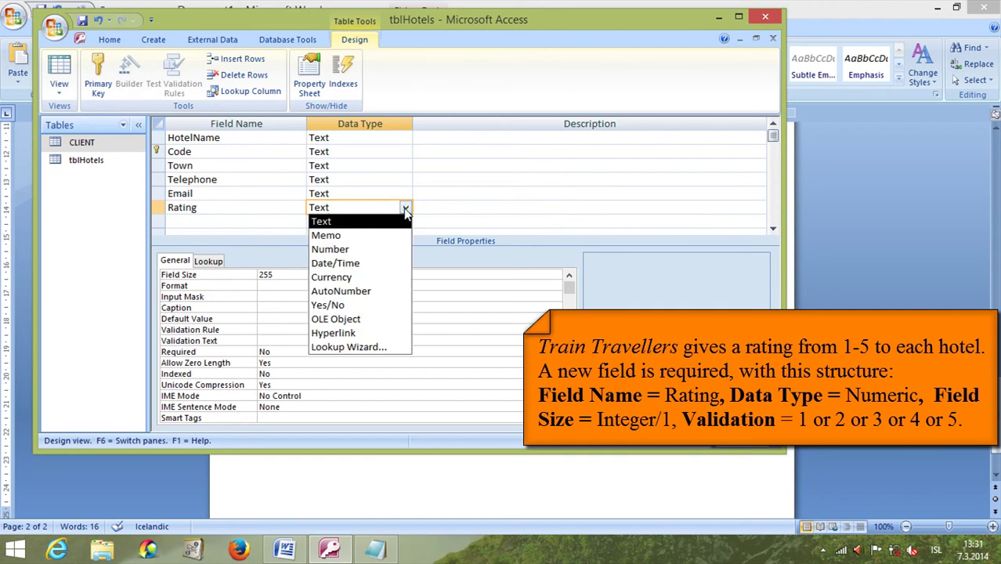
{"action": "left_click", "coordinate": [379, 347]}
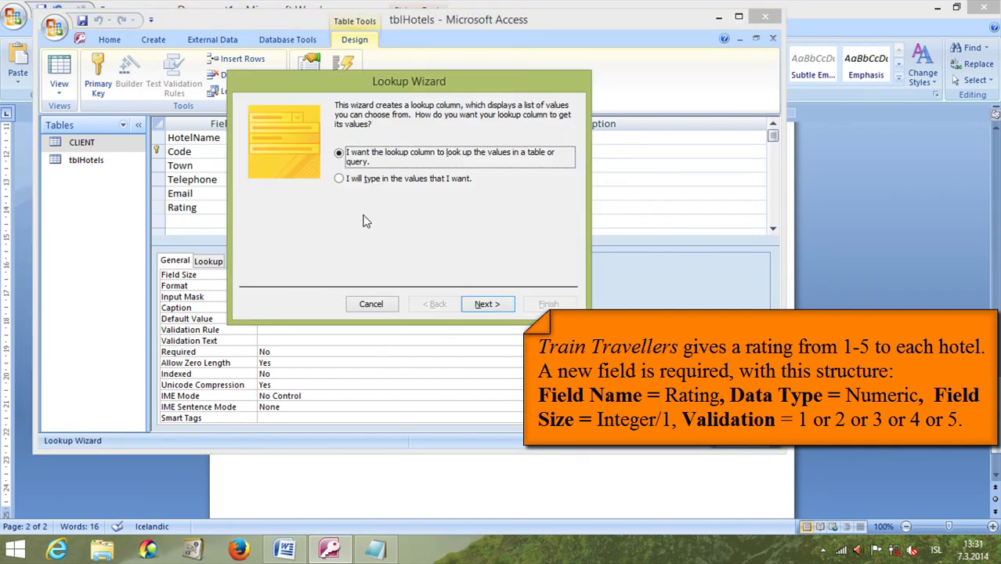
{"action": "left_click", "coordinate": [338, 178]}
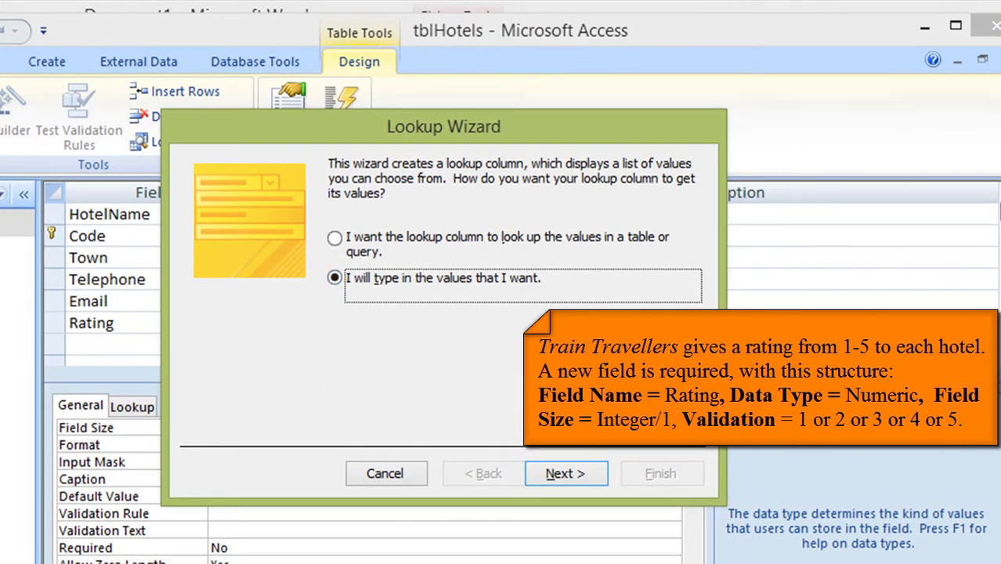
{"action": "left_click", "coordinate": [540, 475]}
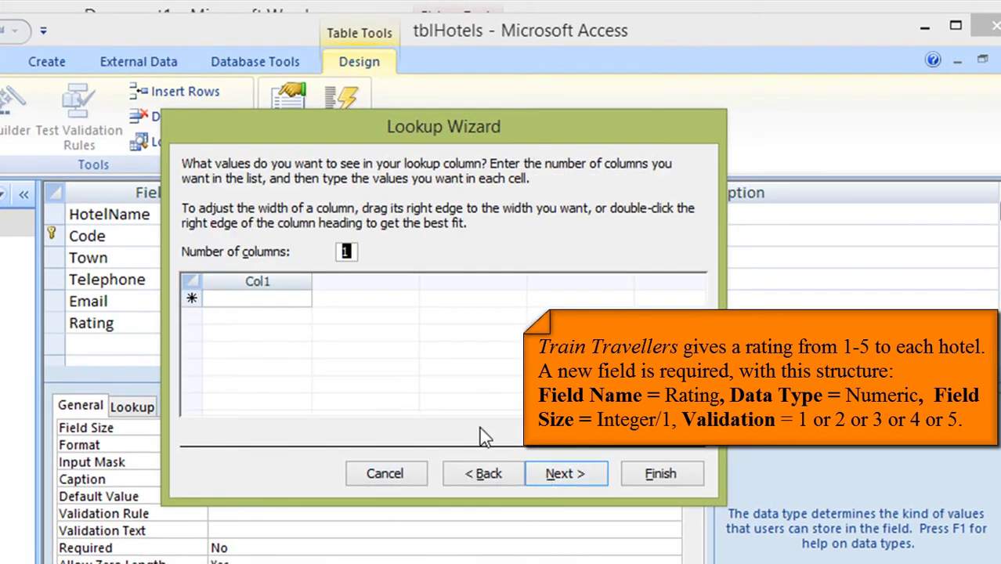
Enter the lookup values 1, 2, 3, 4 and 5 in one column and finish the wizard with the label Rating
{"action": "left_click", "coordinate": [269, 299]}
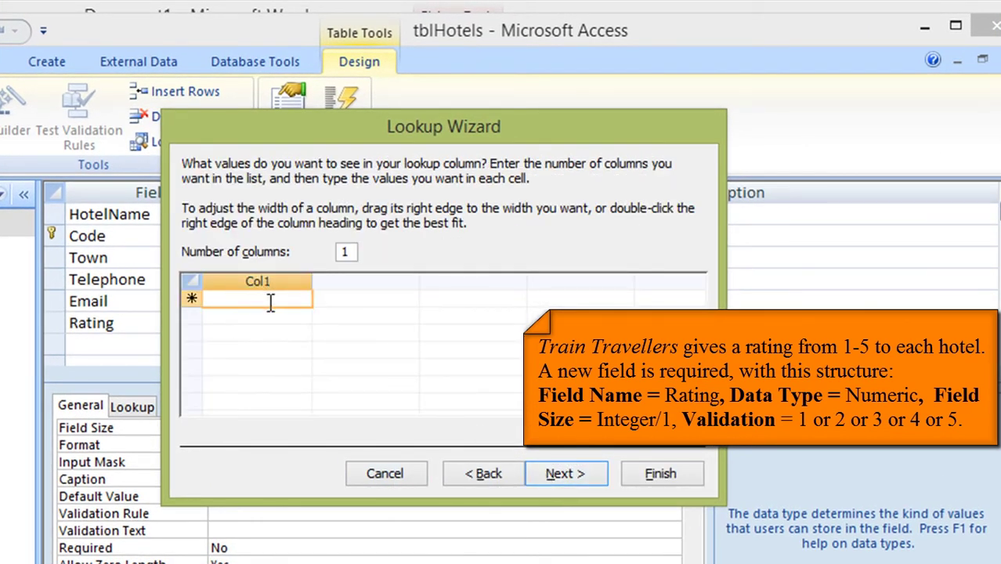
{"action": "type", "text": "1"}
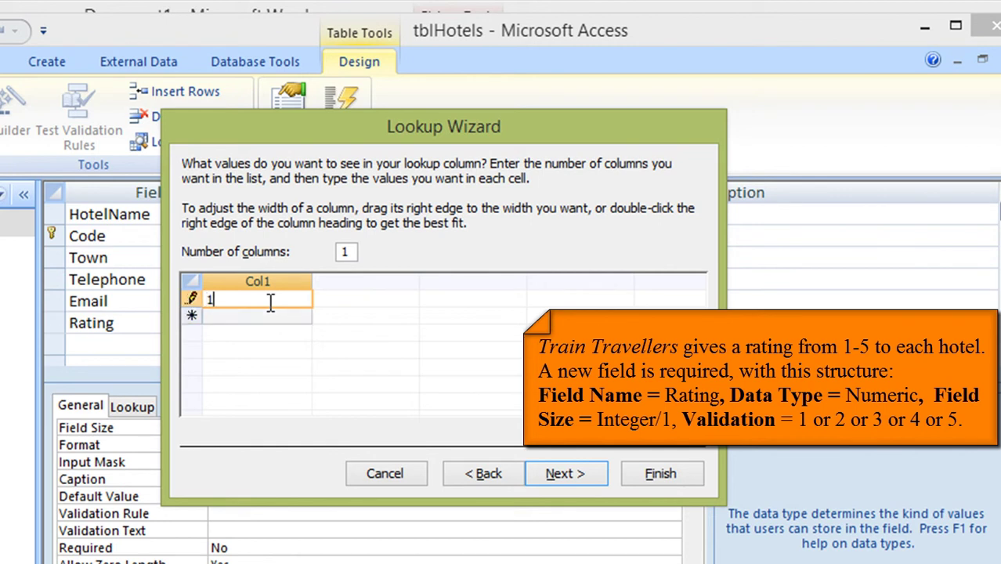
{"action": "left_click", "coordinate": [270, 316]}
{"action": "type", "text": "2"}
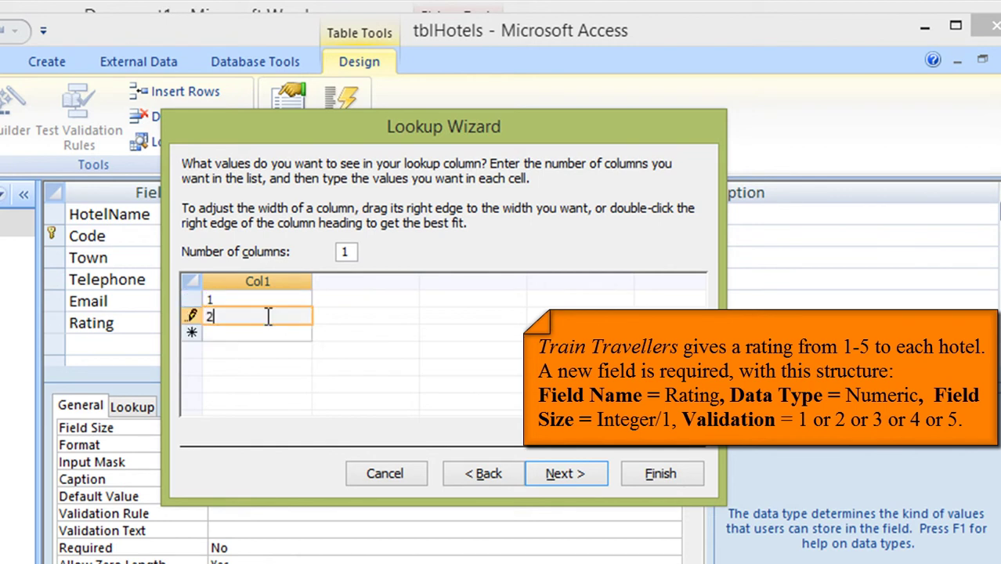
{"action": "left_click", "coordinate": [245, 333]}
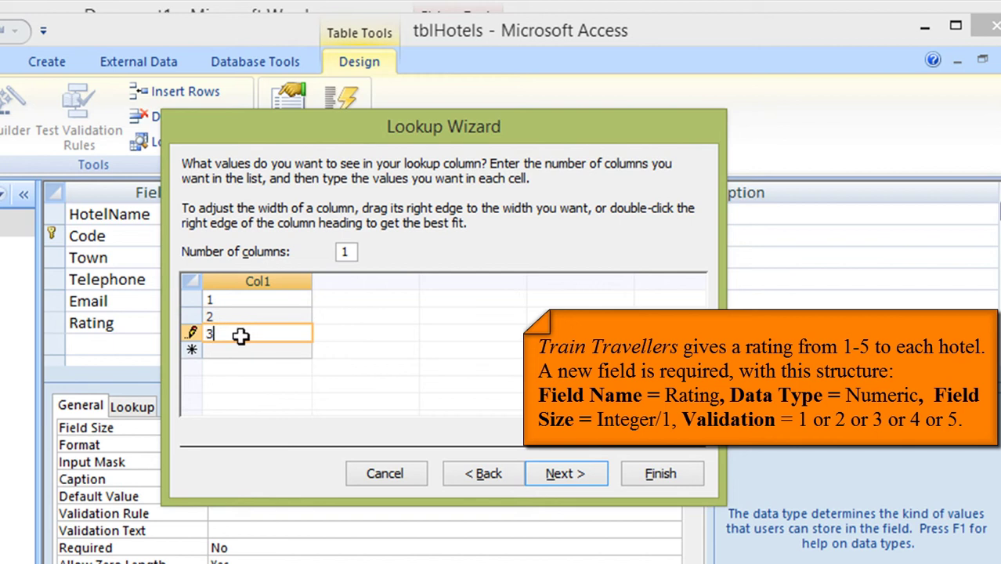
{"action": "left_click", "coordinate": [240, 352]}
{"action": "type", "text": "4"}
{"action": "left_click", "coordinate": [237, 369]}
{"action": "type", "text": "5"}
{"action": "left_click", "coordinate": [565, 474]}
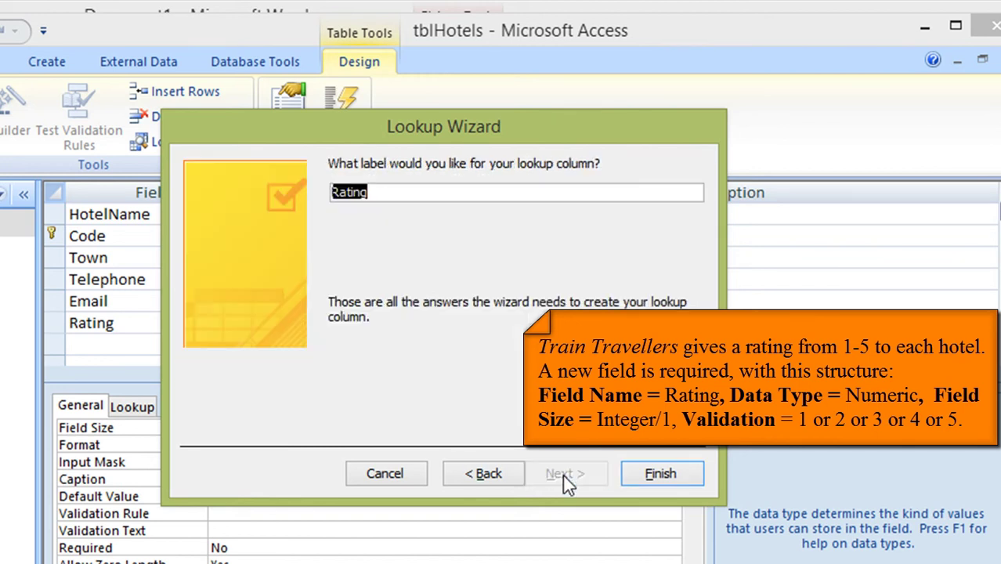
{"action": "left_click", "coordinate": [656, 476]}
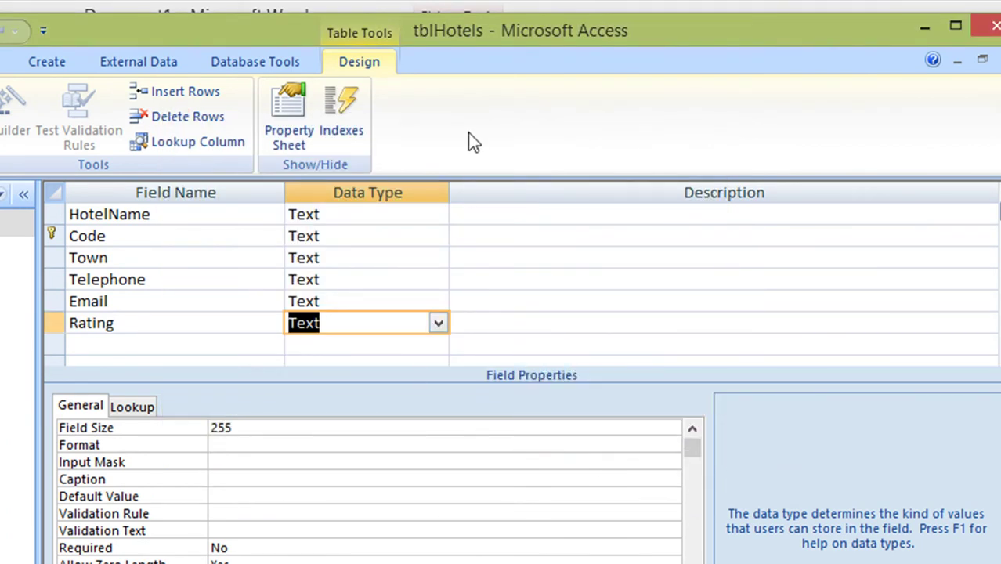
Maximise the Access window, then save tblHotels and show it in Datasheet view
{"action": "double_click", "coordinate": [509, 28]}
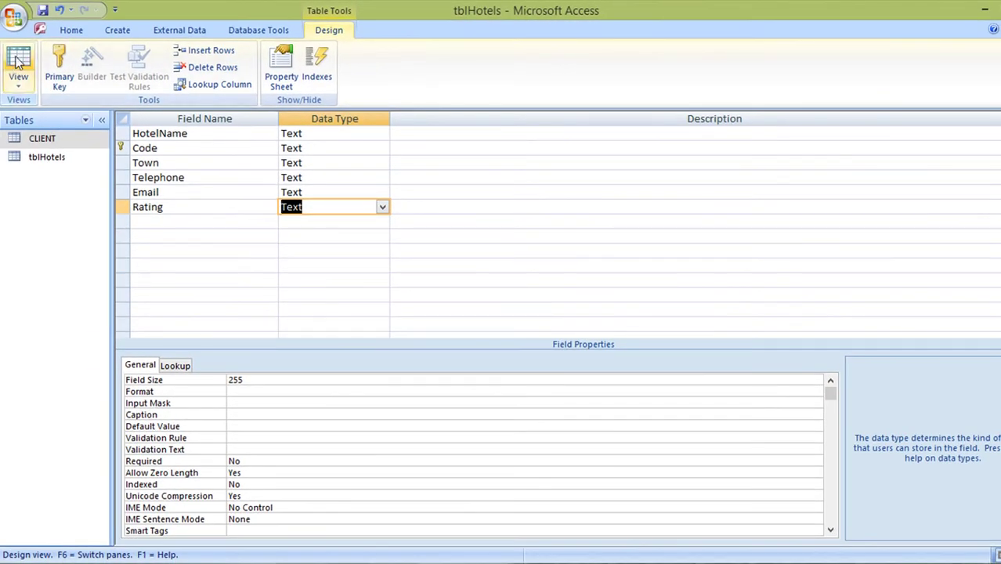
{"action": "left_click", "coordinate": [20, 72]}
{"action": "left_click", "coordinate": [495, 333]}
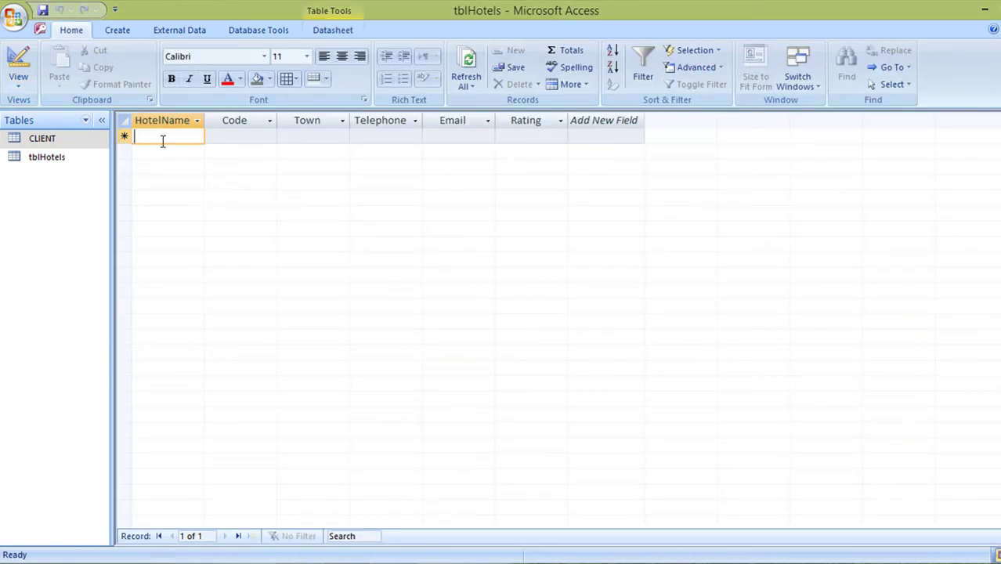
Expand the Rating value list in the empty tblHotels record for a screen capture
{"action": "left_click", "coordinate": [553, 133]}
{"action": "left_click", "coordinate": [561, 138]}
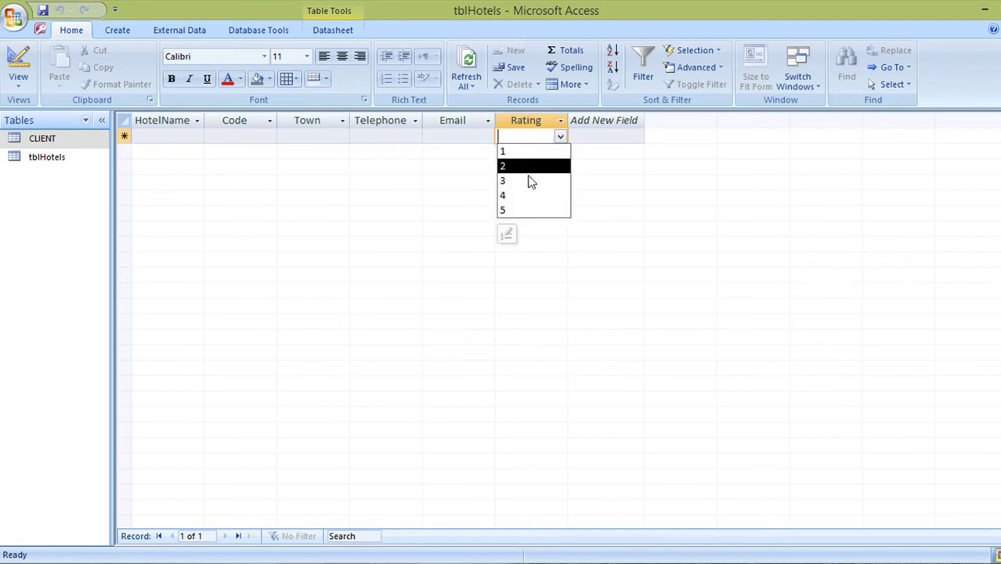
{"action": "left_click", "coordinate": [560, 139]}
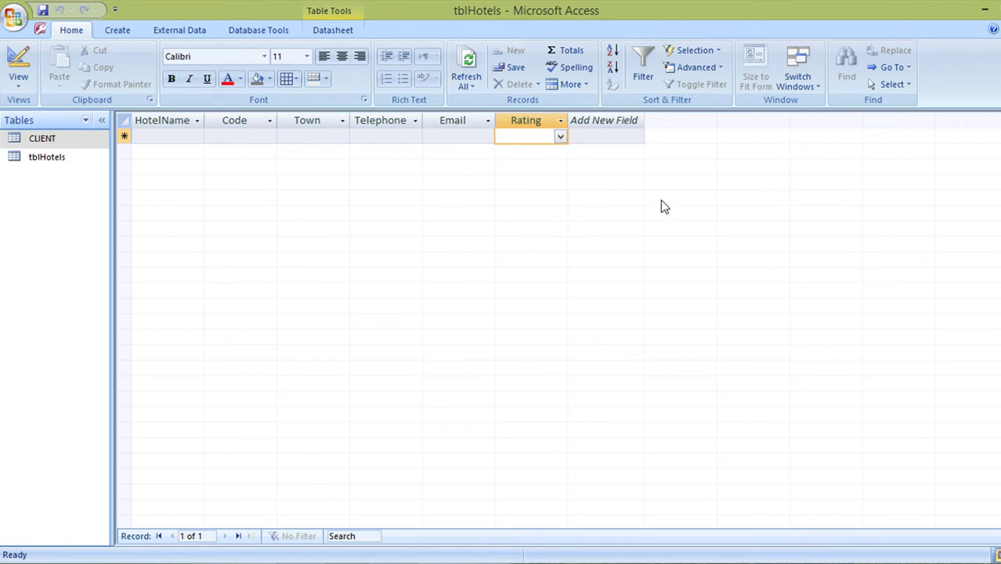
{"action": "left_click", "coordinate": [561, 137]}
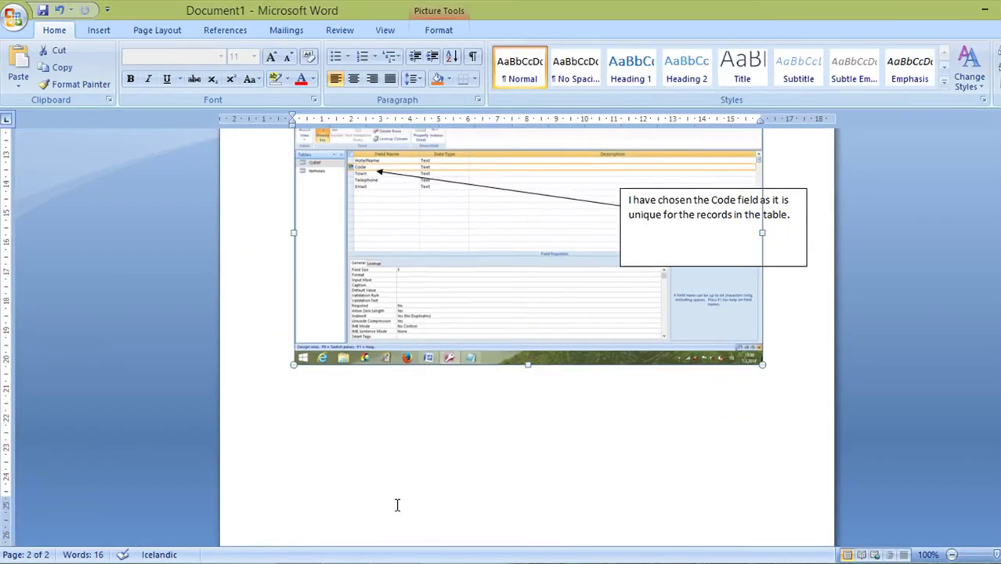
Paste the capture of the open Rating list on a new line below the Code key picture in Word
{"action": "scroll", "coordinate": [395, 486], "scroll_direction": "down", "scroll_amount": 1}
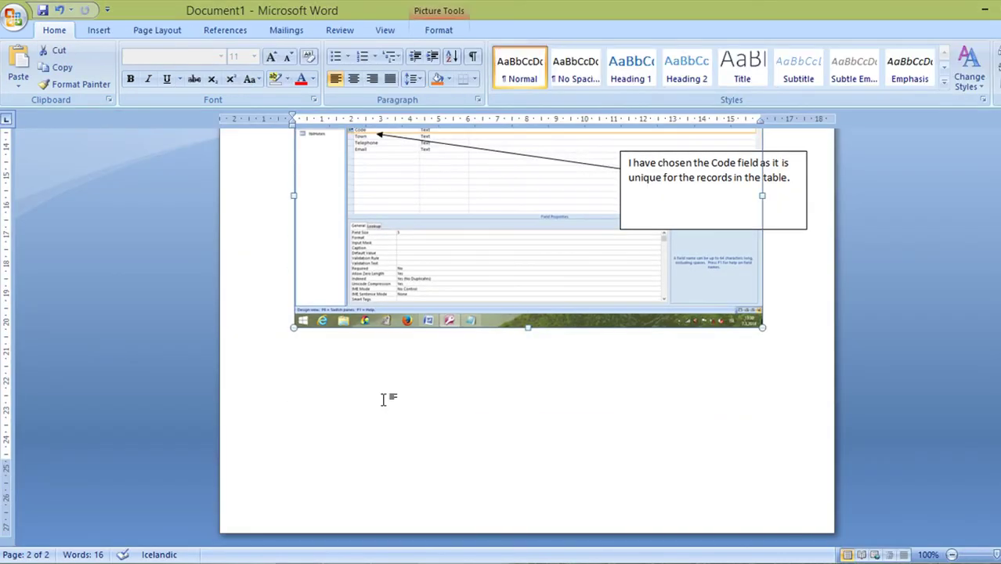
{"action": "left_click", "coordinate": [384, 400]}
{"action": "scroll", "coordinate": [384, 400], "scroll_direction": "up", "scroll_amount": 1}
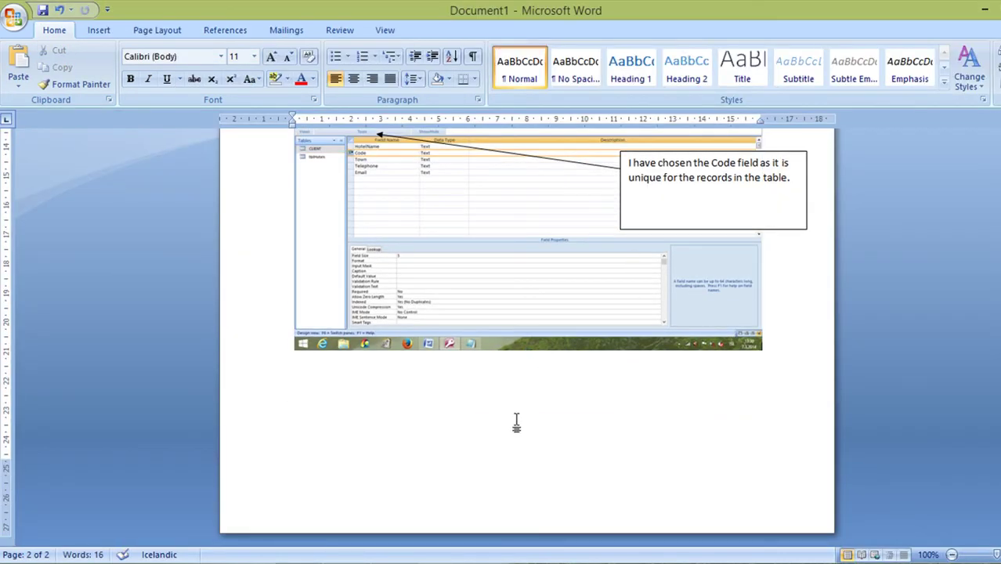
{"action": "scroll", "coordinate": [515, 421], "scroll_direction": "up", "scroll_amount": 1}
{"action": "key", "text": "Return"}
{"action": "key", "text": "ctrl+v"}
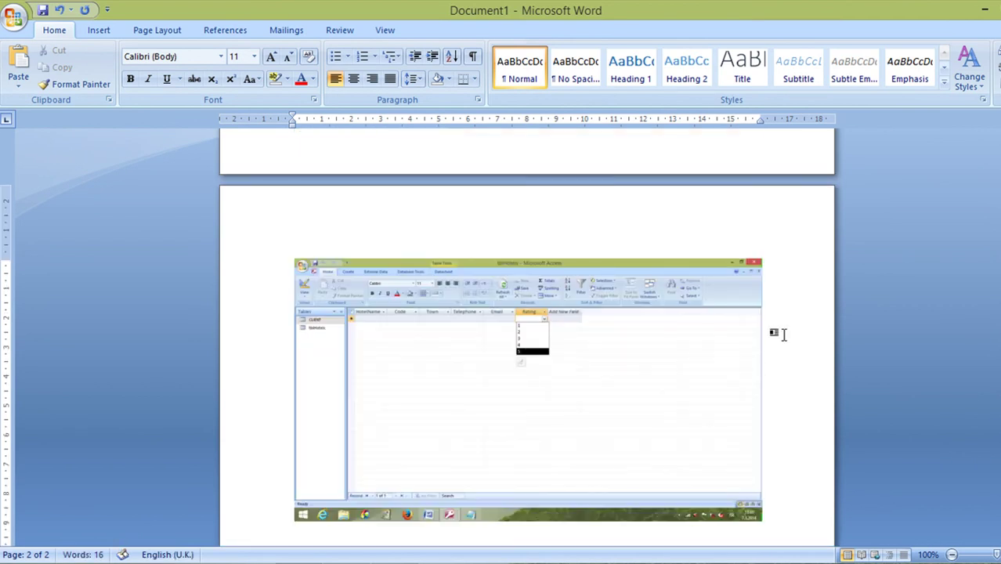
Crop the Rating list picture to just past the Rating column and a little below its list, and start a new line under it
{"action": "left_click", "coordinate": [585, 359]}
{"action": "left_click", "coordinate": [439, 30]}
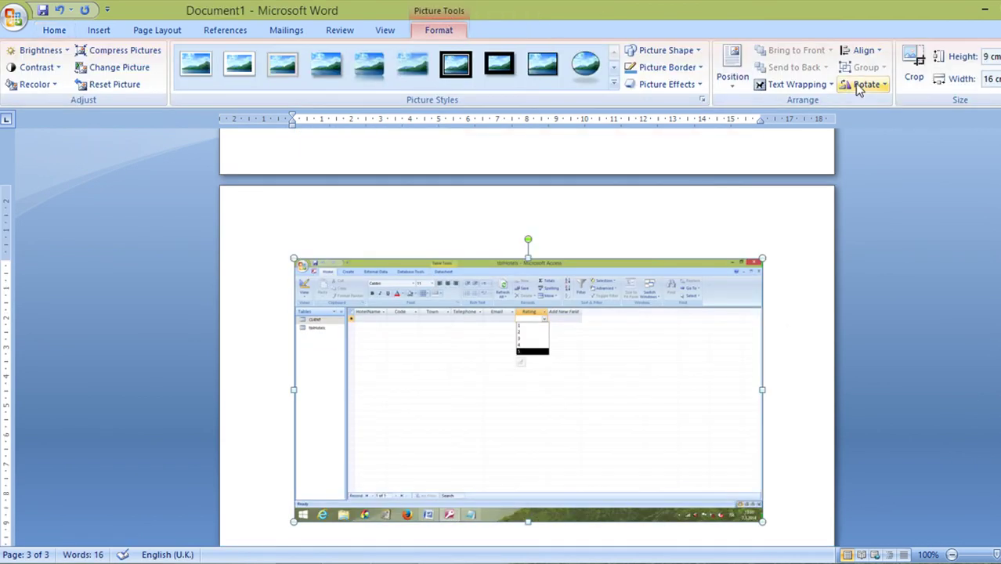
{"action": "left_click", "coordinate": [913, 70]}
{"action": "left_click_drag", "start_coordinate": [760, 389], "coordinate": [575, 392]}
{"action": "left_click_drag", "start_coordinate": [435, 519], "coordinate": [451, 402]}
{"action": "left_click", "coordinate": [641, 343]}
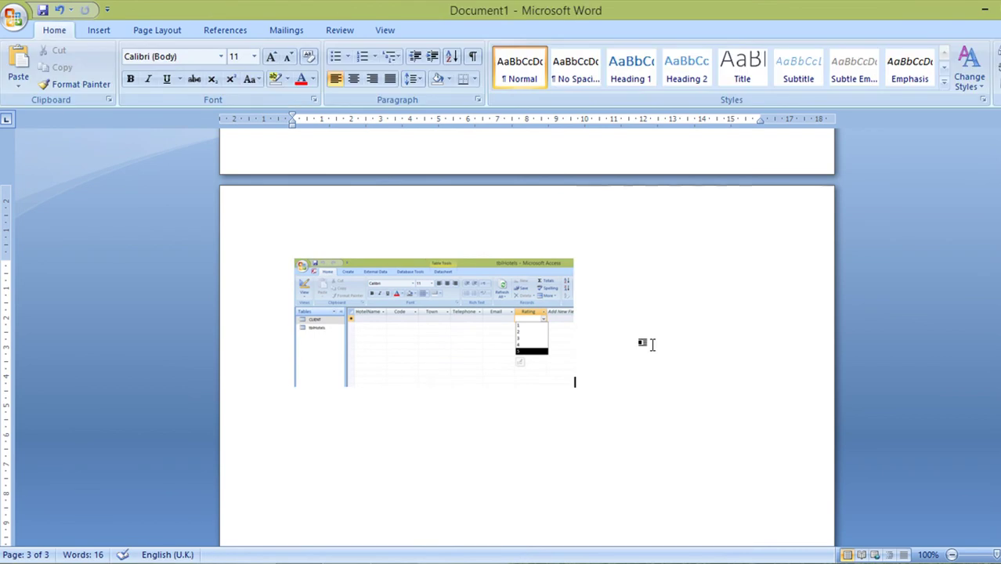
{"action": "scroll", "coordinate": [639, 376], "scroll_direction": "down", "scroll_amount": 3}
{"action": "key", "text": "Return"}
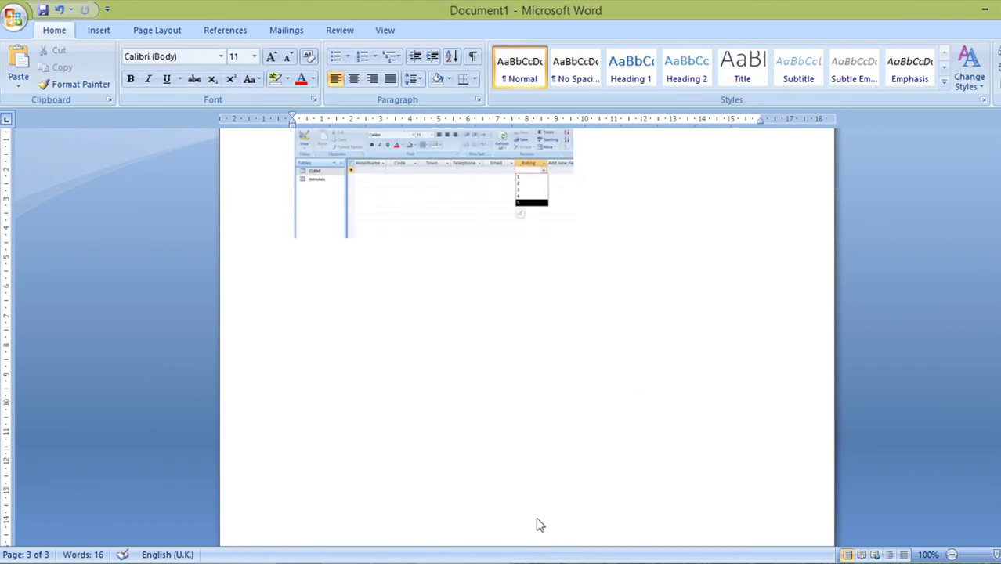
Display the Rating field's lookup properties in Access Design view and paste a capture of them below the cropped picture in Word
{"action": "key", "text": "alt+Tab"}
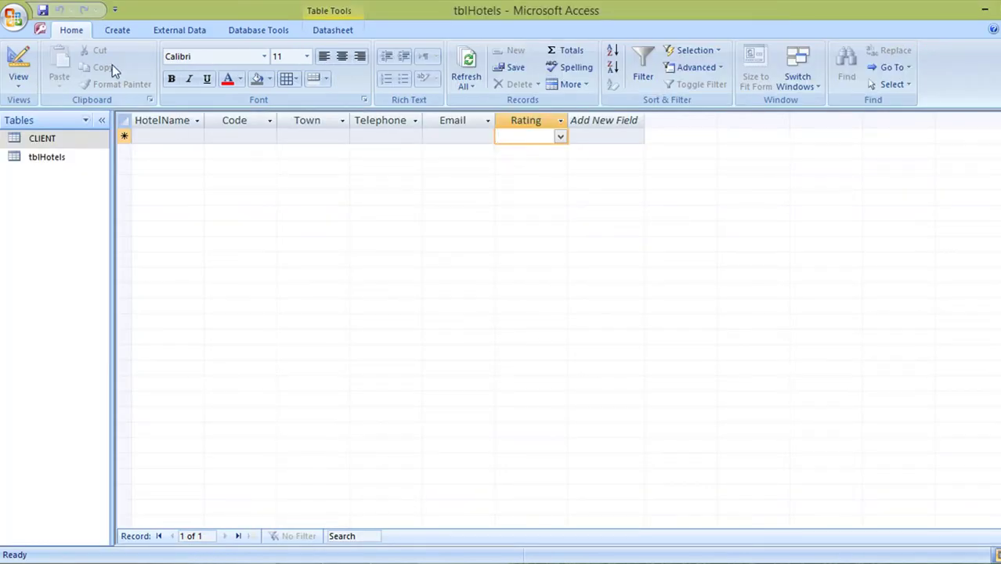
{"action": "left_click", "coordinate": [23, 66]}
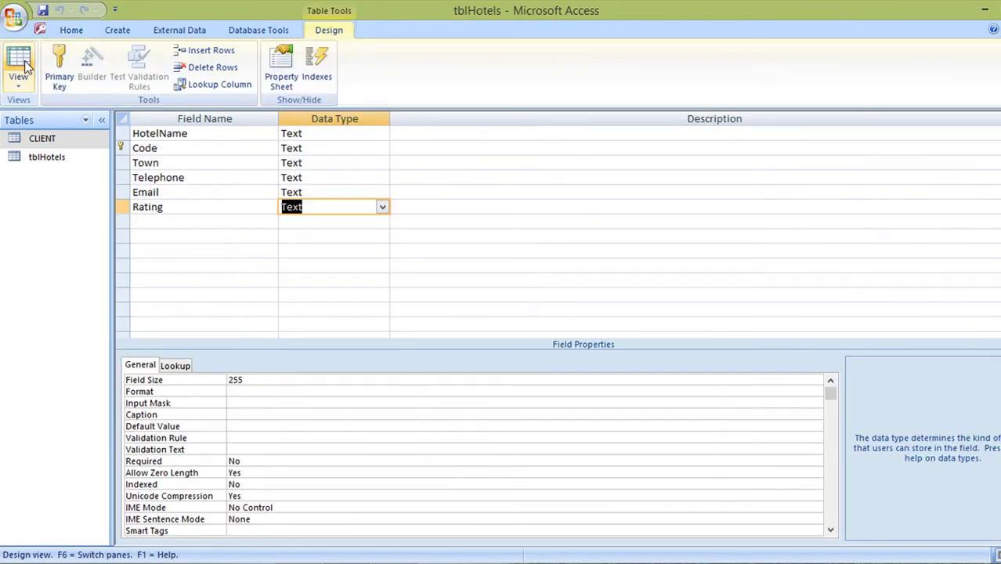
{"action": "left_click", "coordinate": [124, 208]}
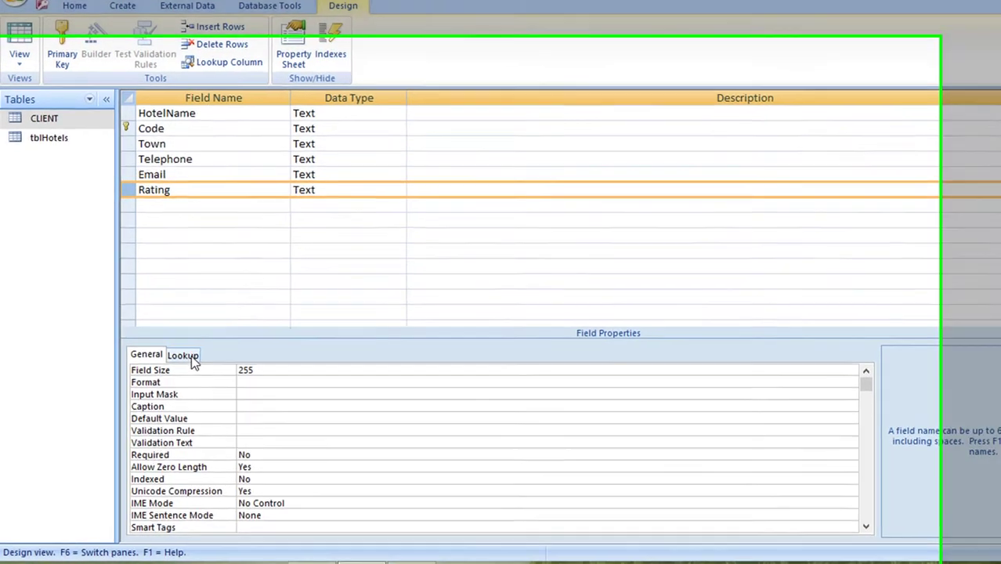
{"action": "left_click", "coordinate": [191, 355]}
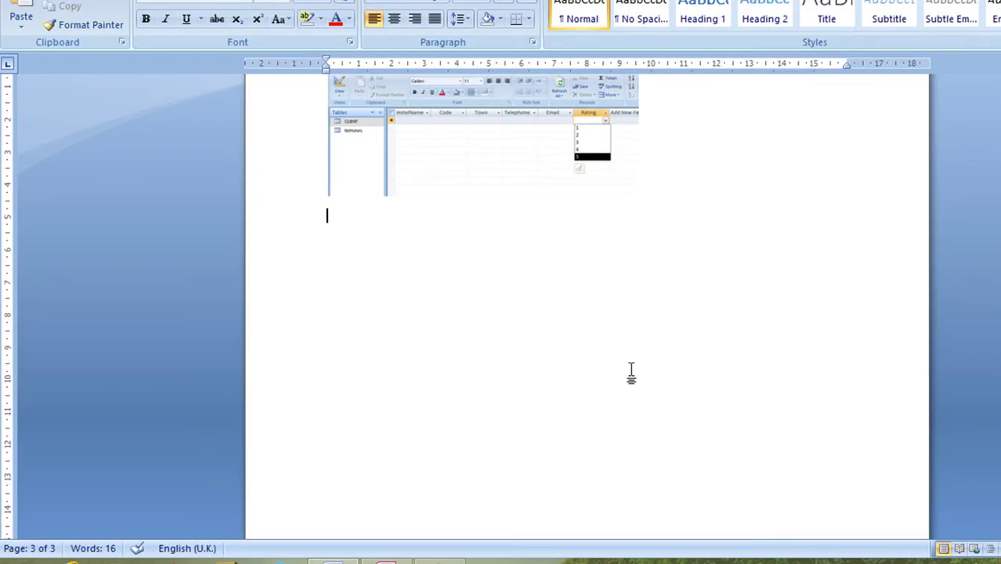
{"action": "key", "text": "ctrl+v"}
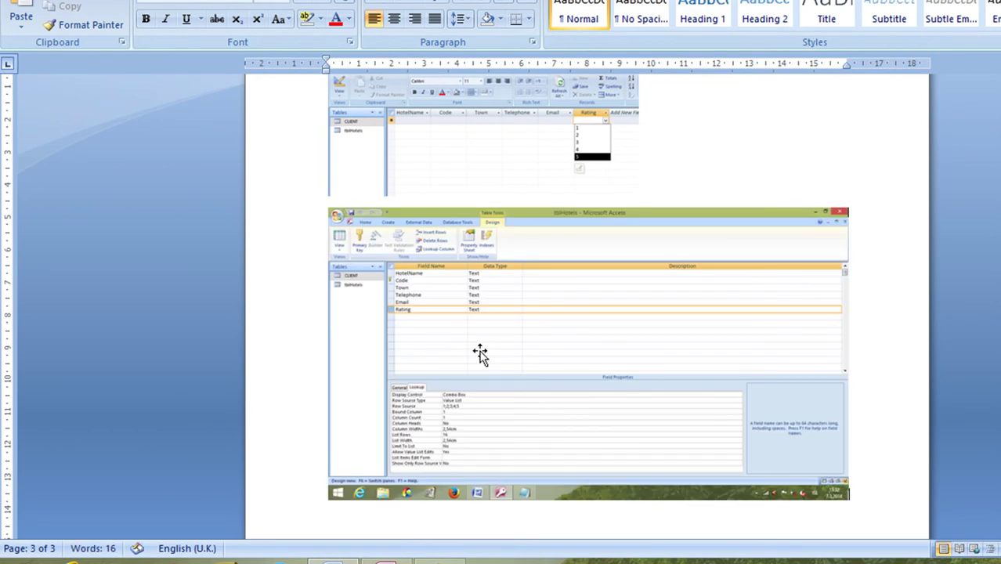